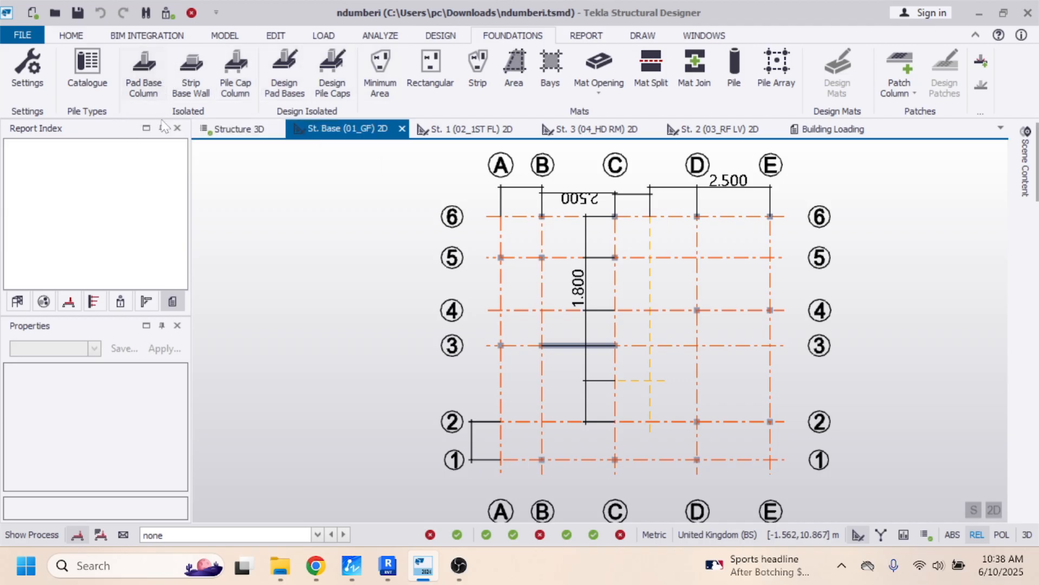
# - Start creating isolated column pad bases and set their concrete class to C25
pyautogui.click(143, 75)
pyautogui.moveTo(183, 394); pyautogui.dragTo(183, 411)
pyautogui.click(138, 449)
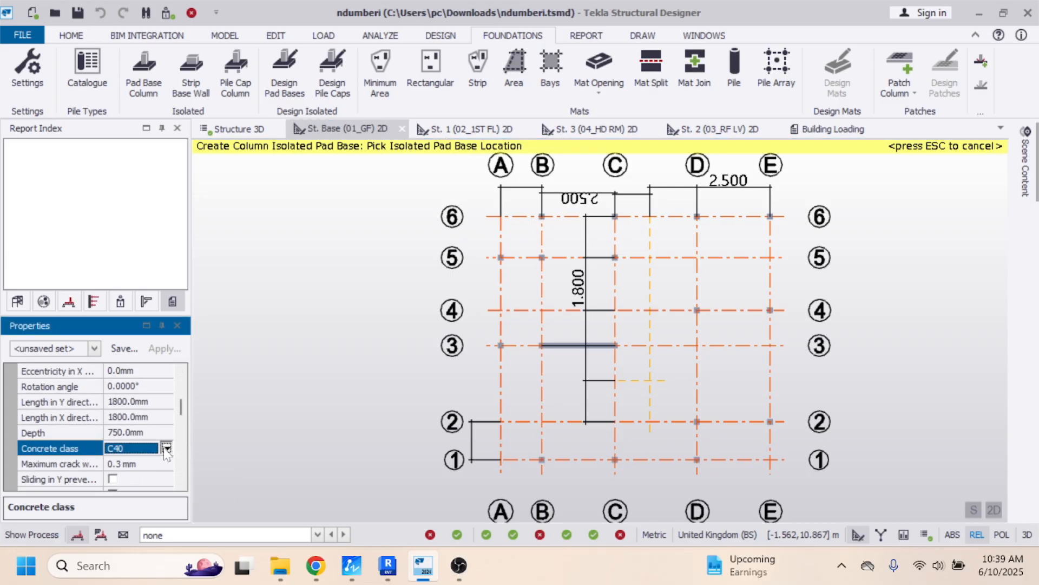
pyautogui.click(166, 449)
pyautogui.click(125, 339)
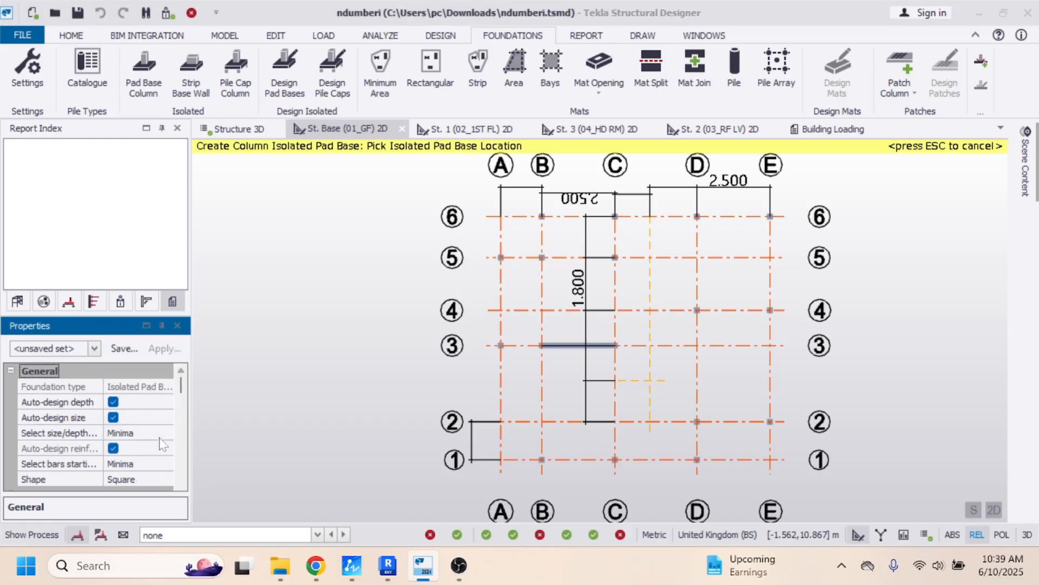
# - Set the pad base soil parameters to 200 kN/m² allowable bearing capacity and 18 kN/m³ soil unit weight
pyautogui.moveTo(180, 388); pyautogui.dragTo(183, 477)
pyautogui.click(136, 451)
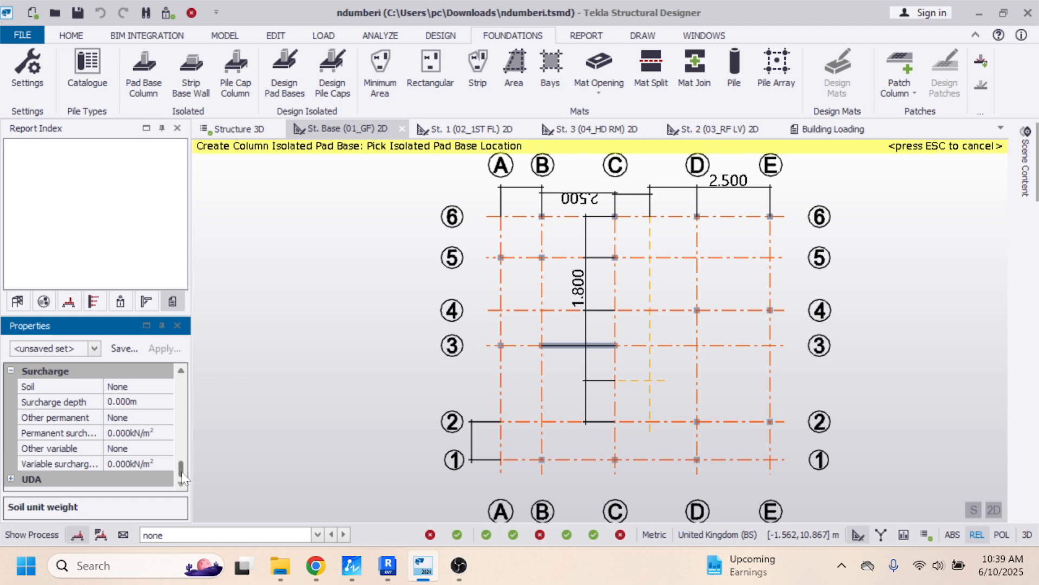
pyautogui.scroll(3, 165, 434)
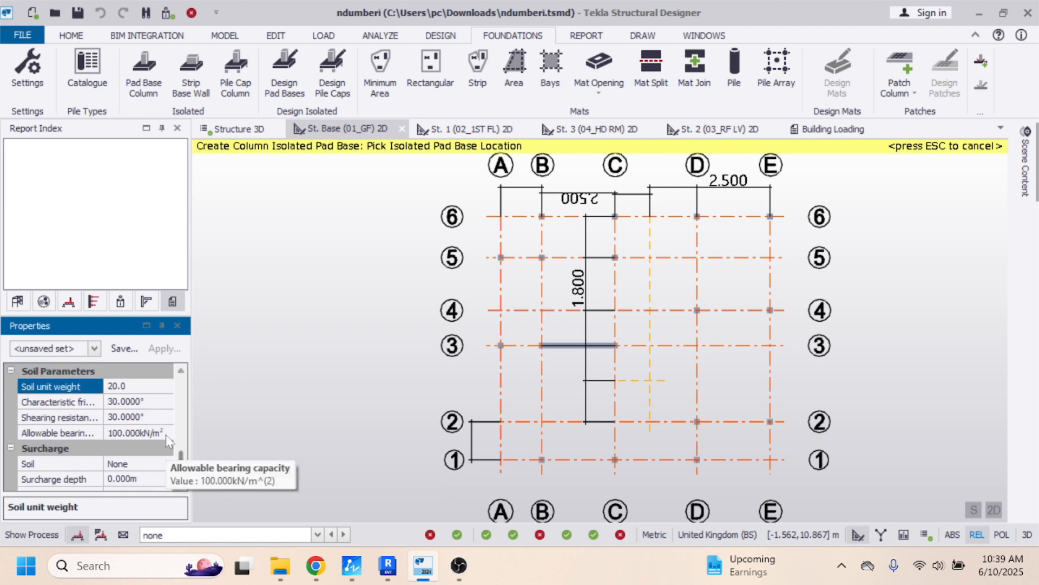
pyautogui.click(162, 433)
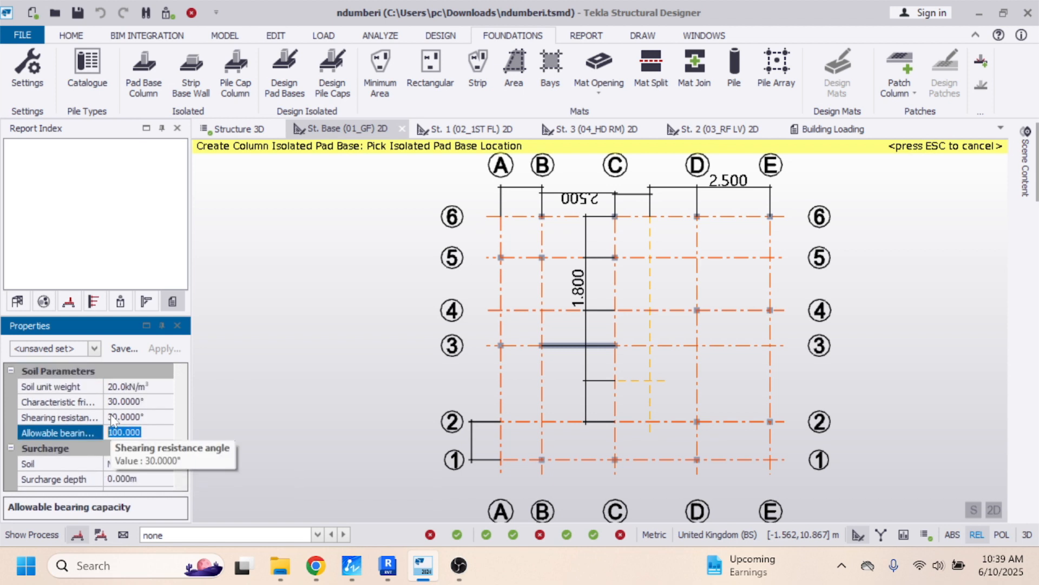
pyautogui.write('2')
pyautogui.click(152, 417)
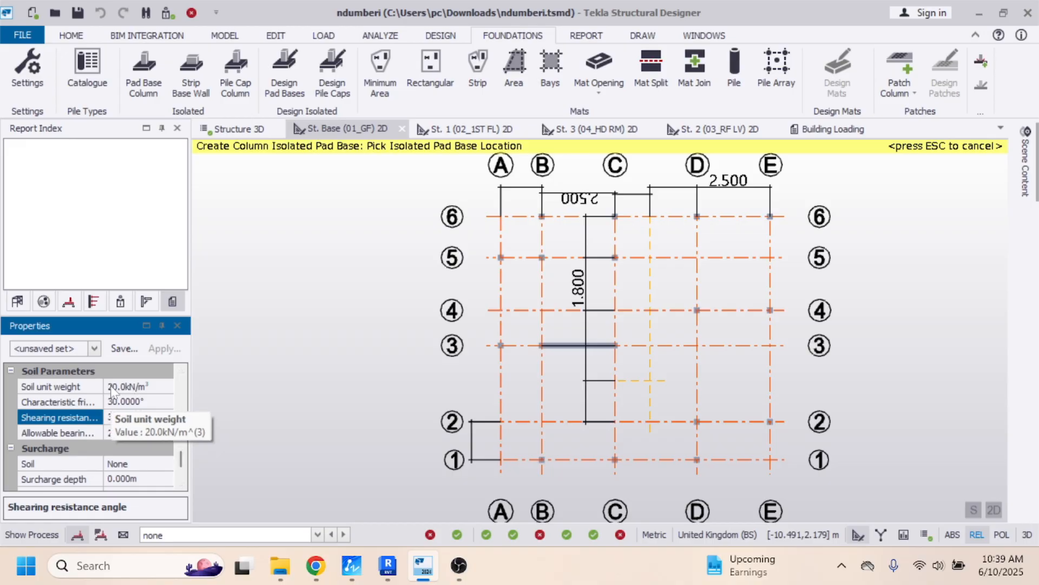
pyautogui.click(112, 388)
pyautogui.write('18')
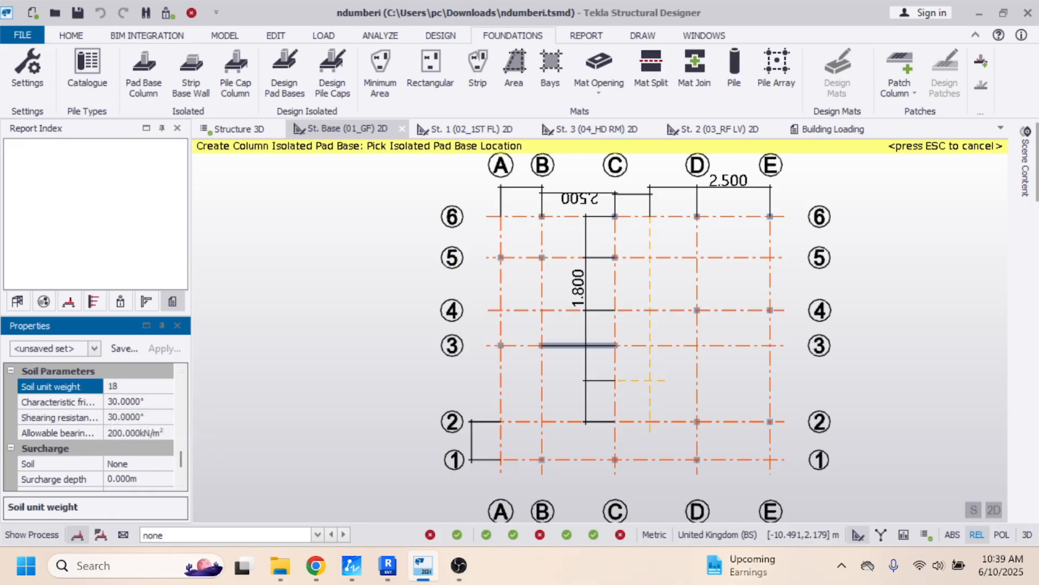
pyautogui.click(162, 408)
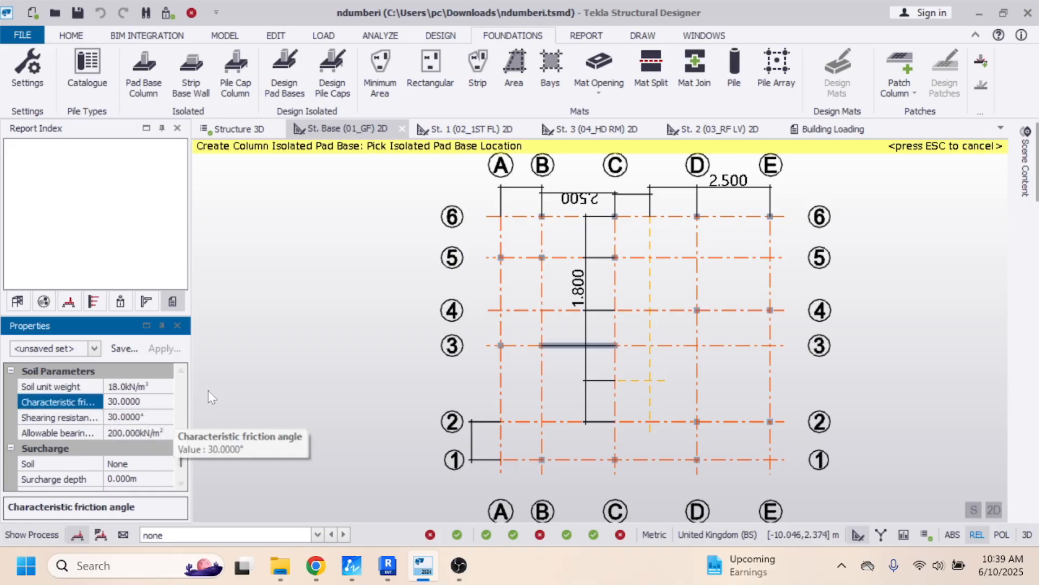
pyautogui.moveTo(180, 458); pyautogui.dragTo(179, 484)
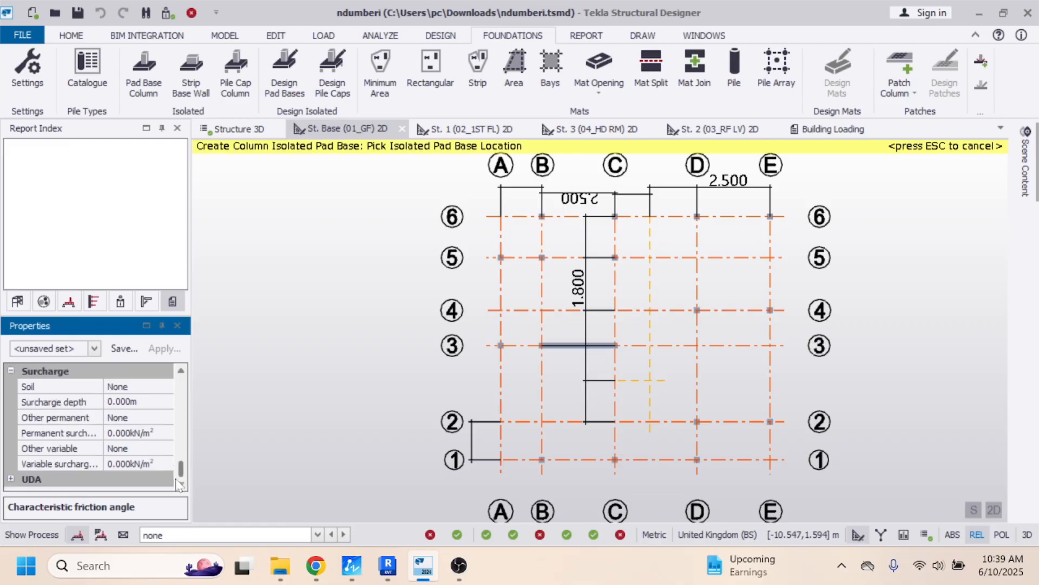
pyautogui.scroll(10, 164, 408)
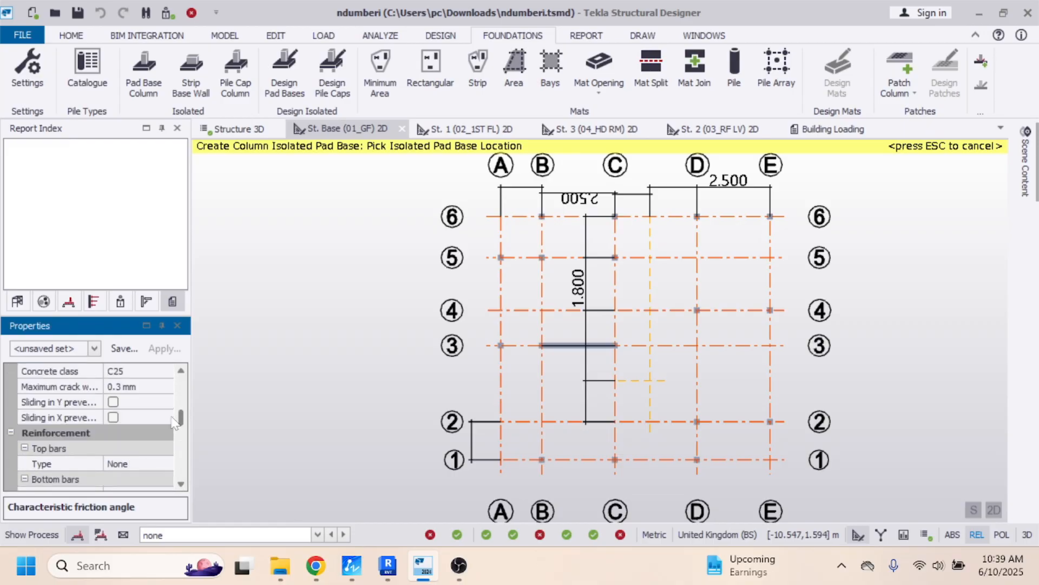
pyautogui.scroll(5, 165, 408)
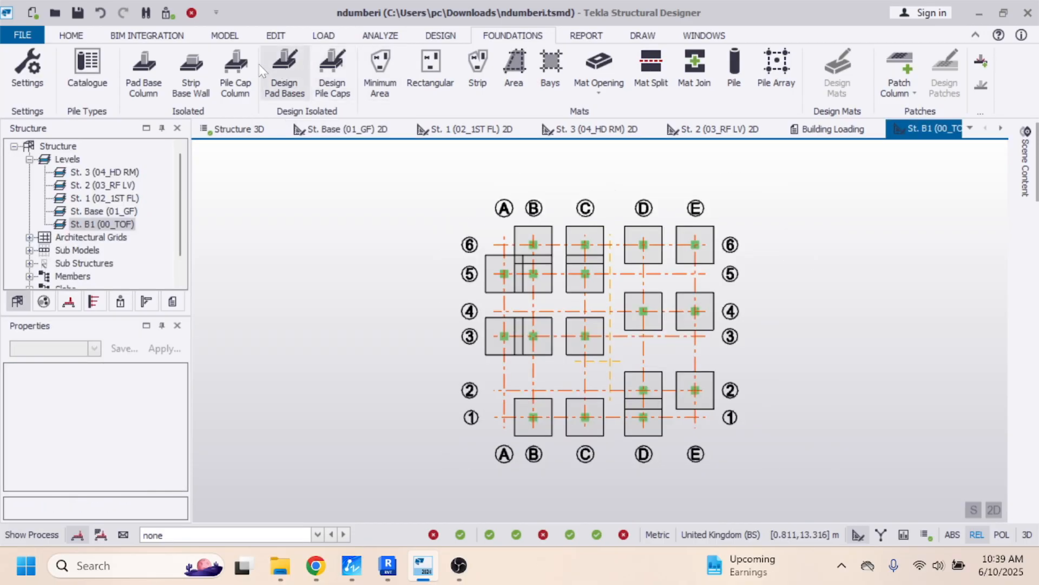
# - Run the automatic design for all isolated pad bases on the St. B1 (00_TOF) level
pyautogui.click(286, 81)
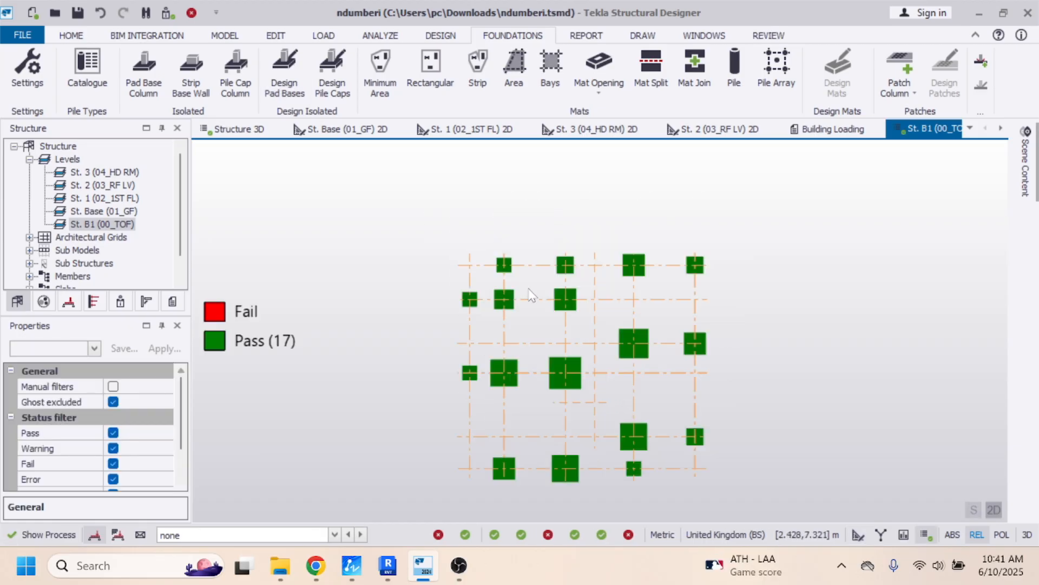
# - Examine the designed size, depth and utilisation of the pad bases across the foundation plan
pyautogui.moveTo(514, 274)
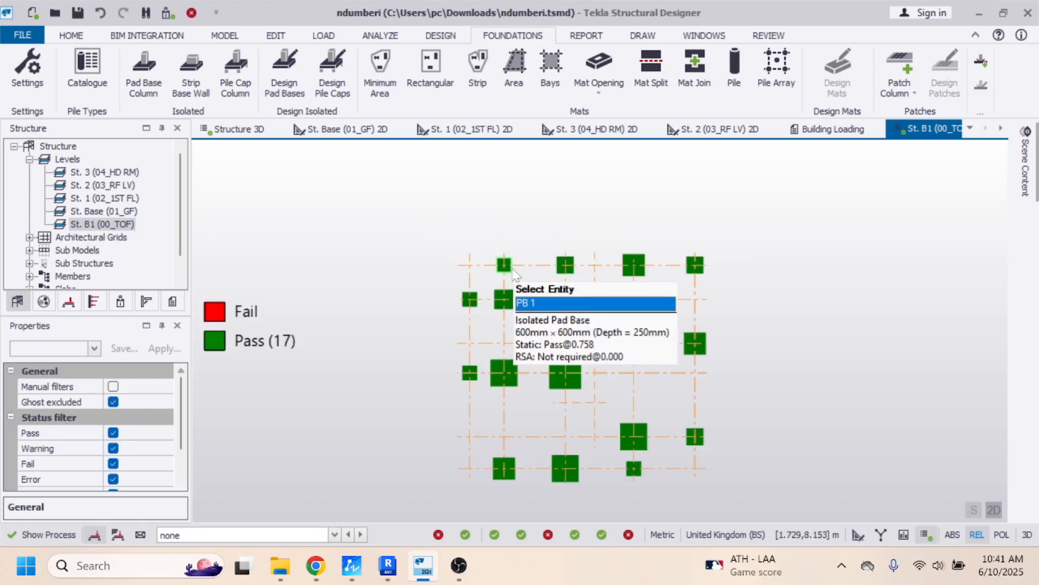
pyautogui.moveTo(694, 267)
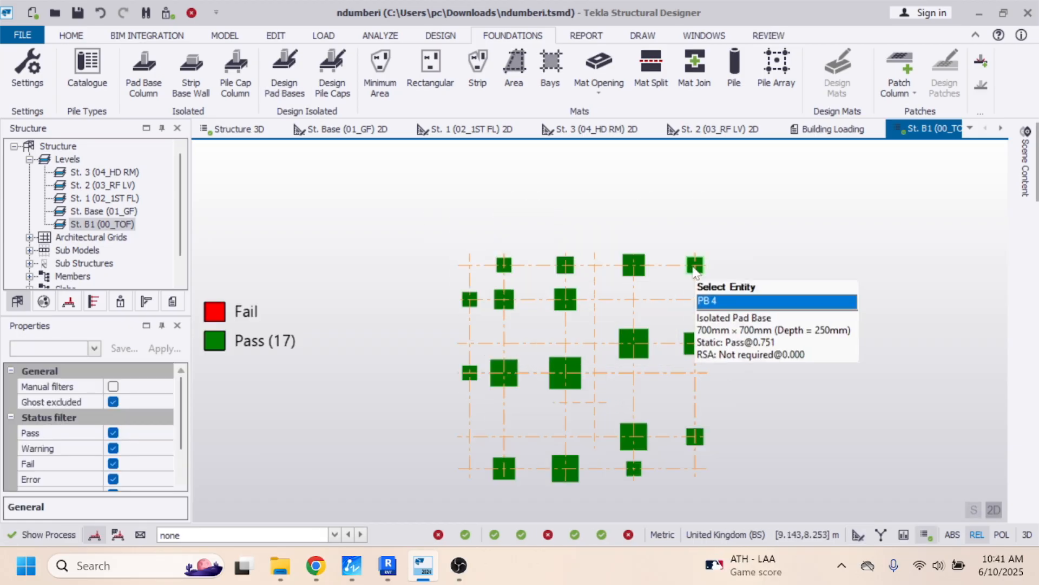
pyautogui.moveTo(476, 303)
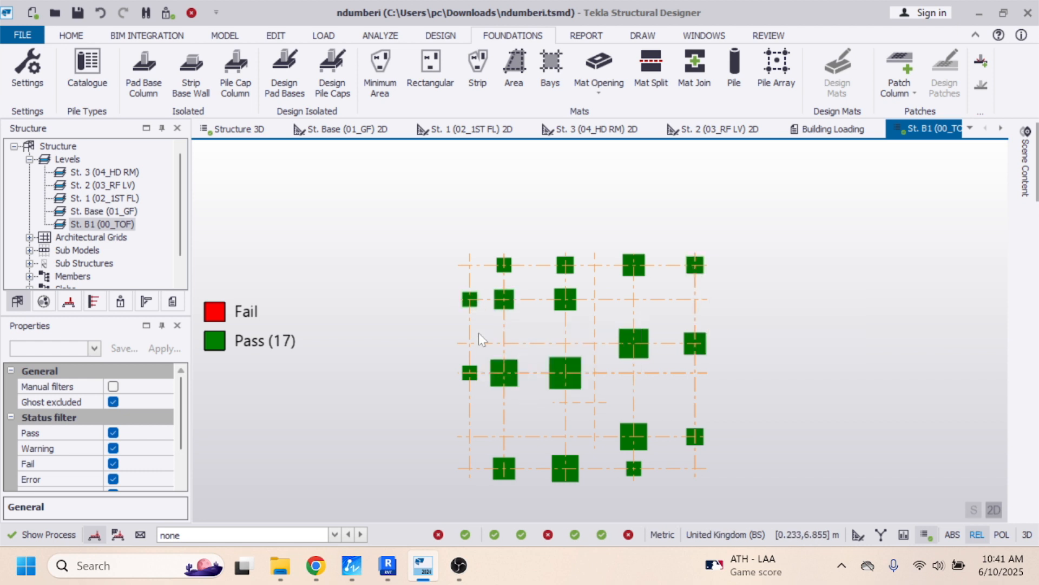
pyautogui.moveTo(478, 372)
pyautogui.moveTo(515, 470)
pyautogui.moveTo(577, 470)
pyautogui.moveTo(697, 437)
pyautogui.moveTo(637, 470)
pyautogui.moveTo(565, 270)
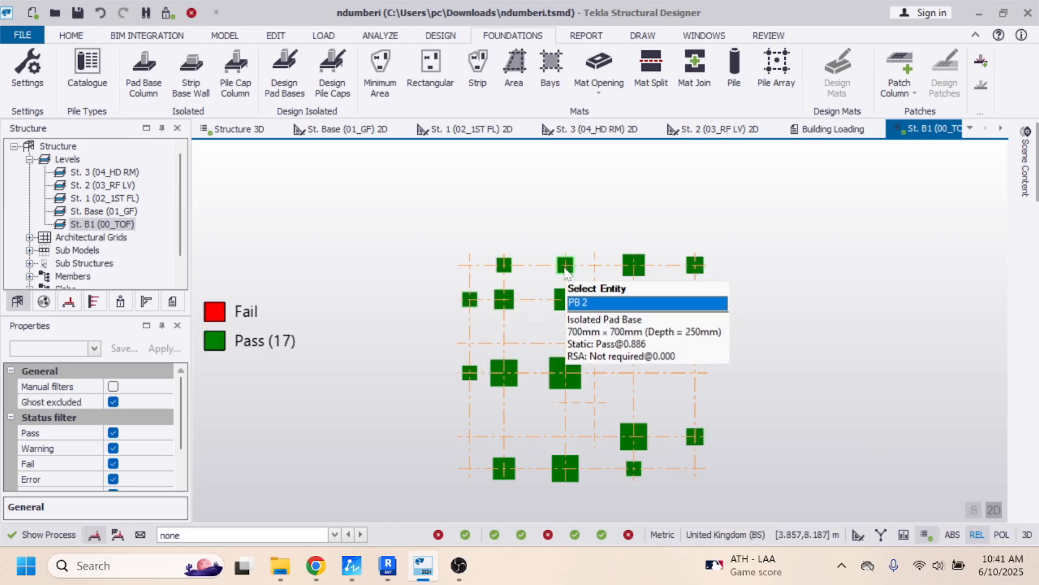
pyautogui.moveTo(638, 269)
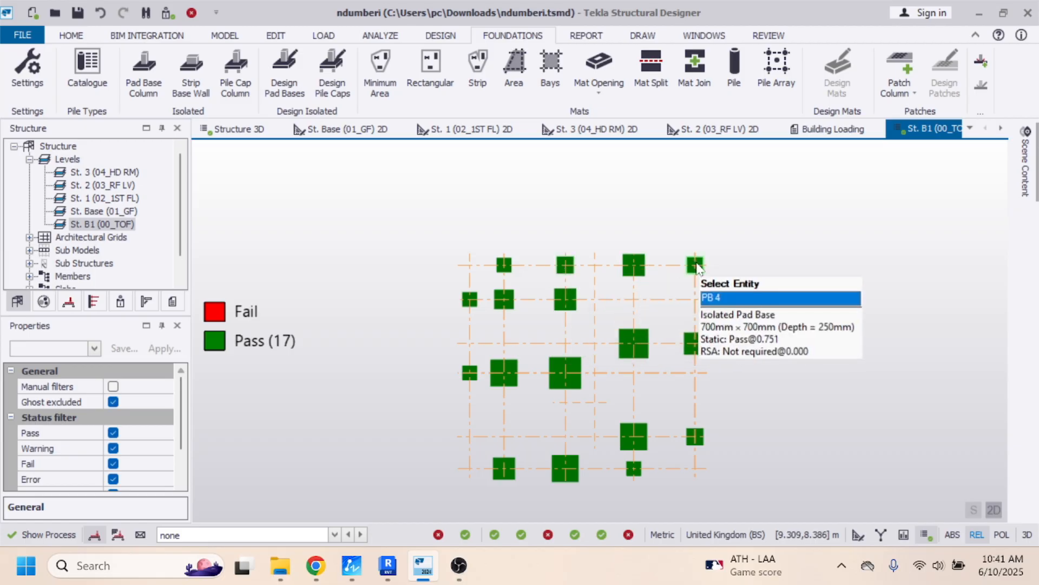
pyautogui.moveTo(579, 313)
# - Set the pad base at grid B/5 to 900 mm long in both the Y and X directions
pyautogui.moveTo(514, 311)
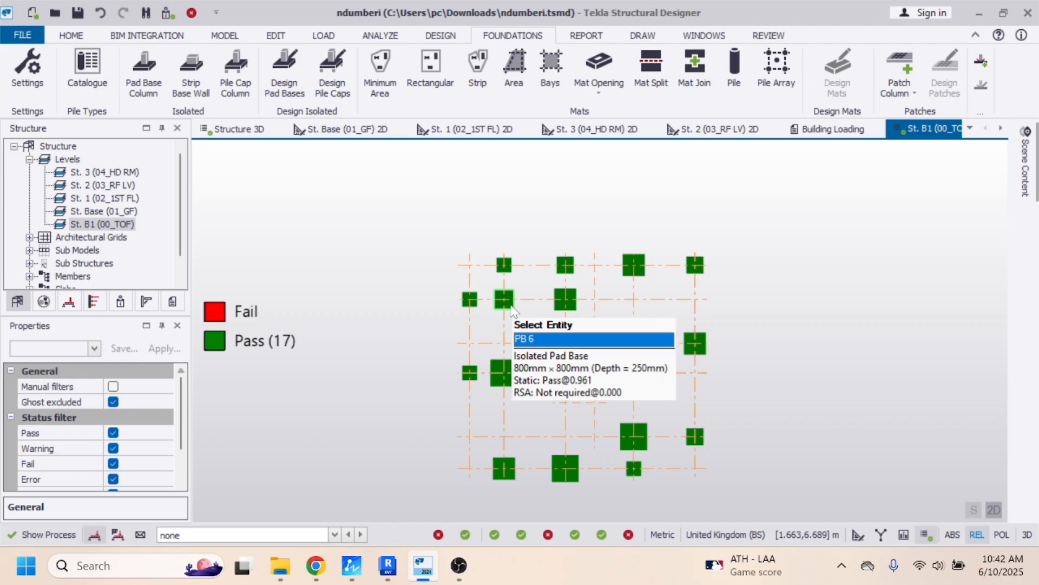
pyautogui.click(514, 311)
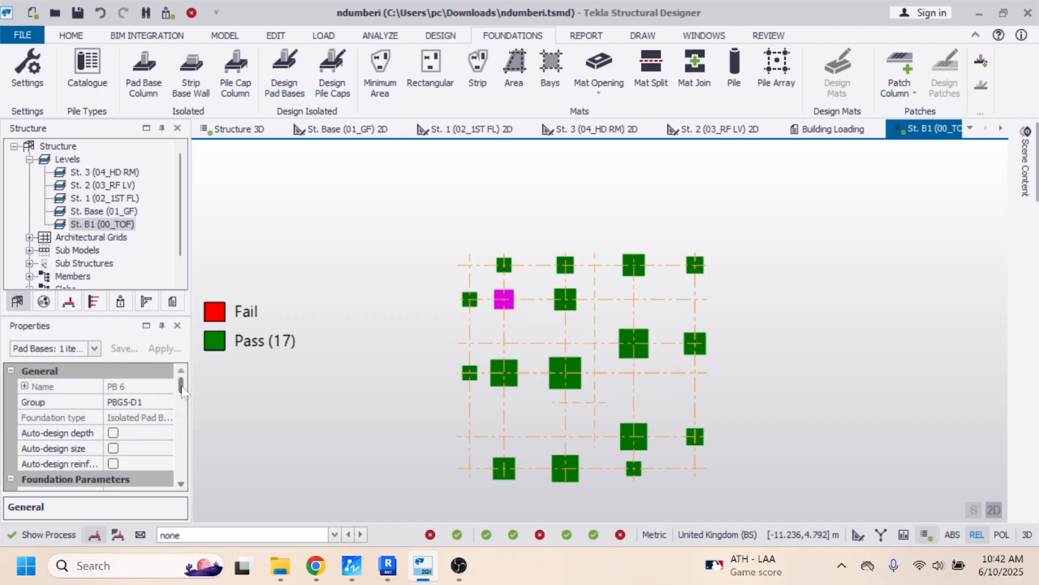
pyautogui.scroll(-2, 180, 403)
pyautogui.moveTo(179, 396); pyautogui.dragTo(179, 410)
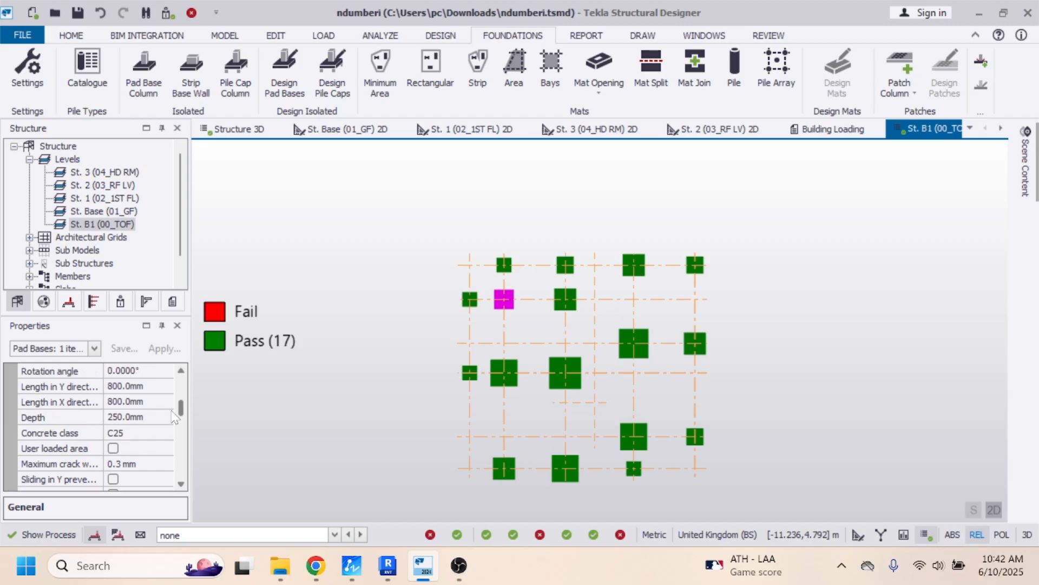
pyautogui.click(132, 386)
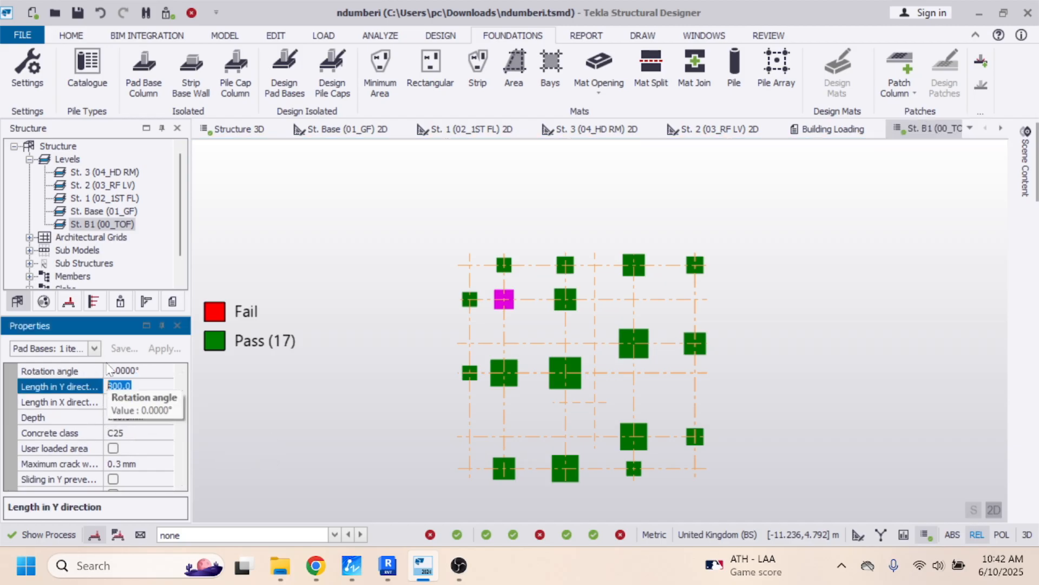
pyautogui.write('900')
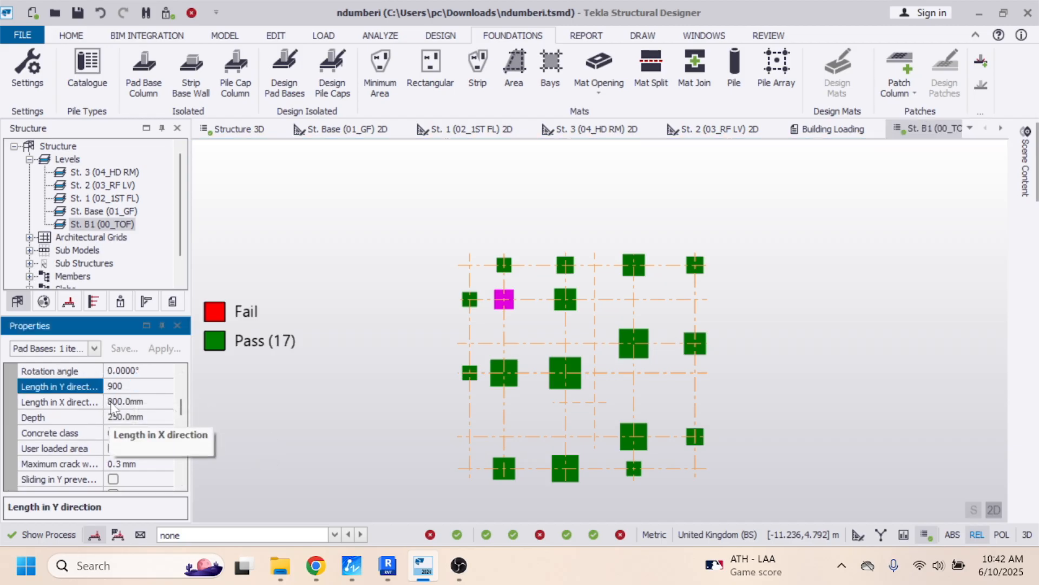
pyautogui.press('Return')
pyautogui.click(145, 402)
pyautogui.hotkey('ctrl', 'a')
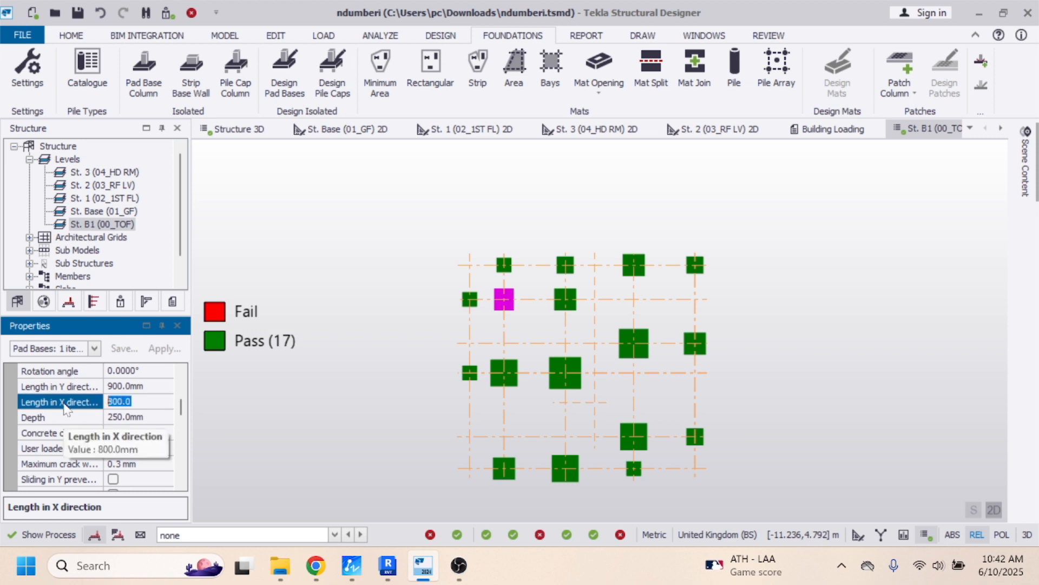
pyautogui.write('900.0')
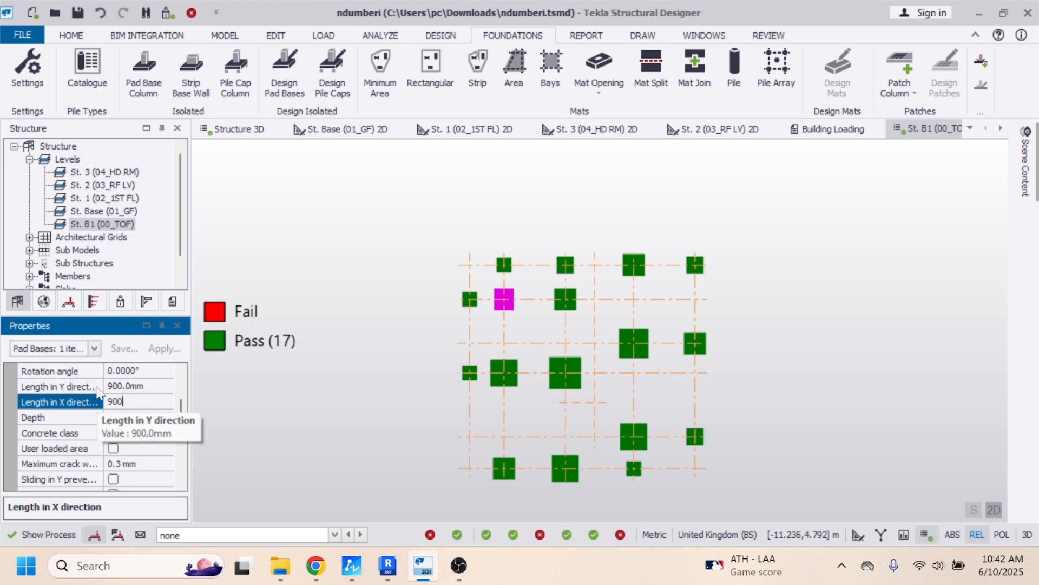
pyautogui.click(529, 327)
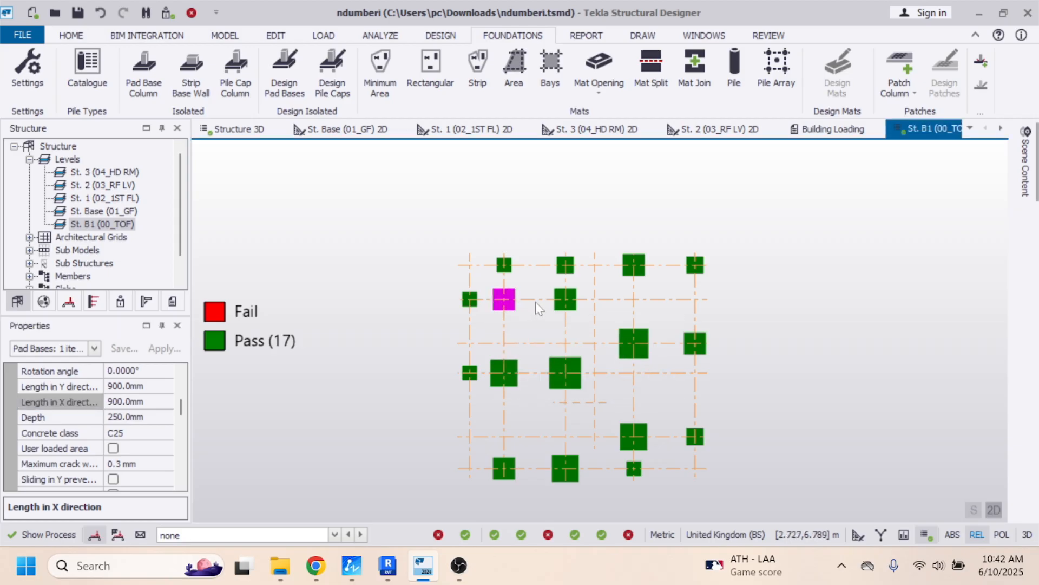
# - Set the pad base at grid B/3 to 1300 mm long in both the Y and X directions
pyautogui.moveTo(622, 338)
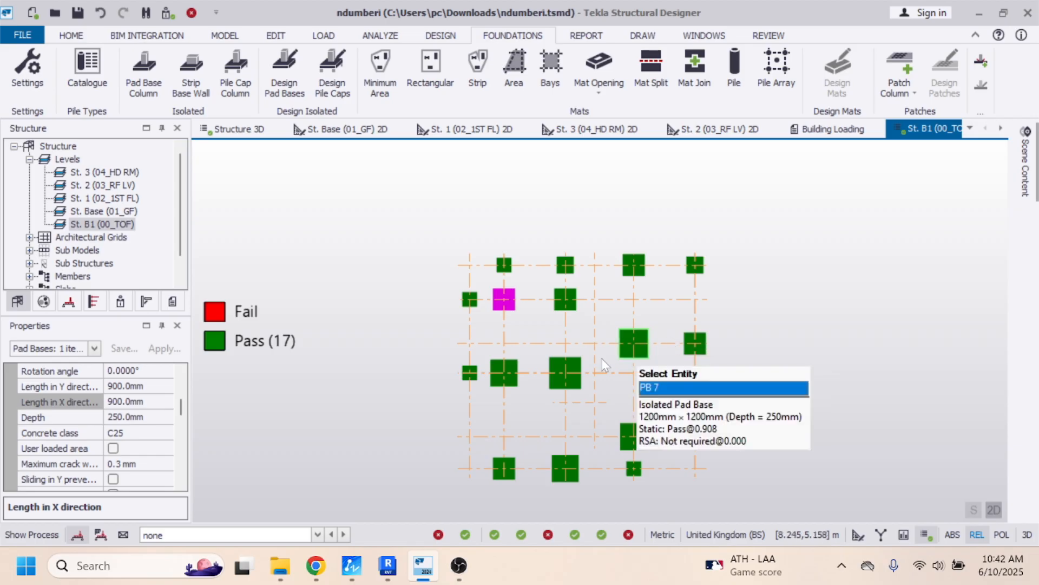
pyautogui.moveTo(583, 374)
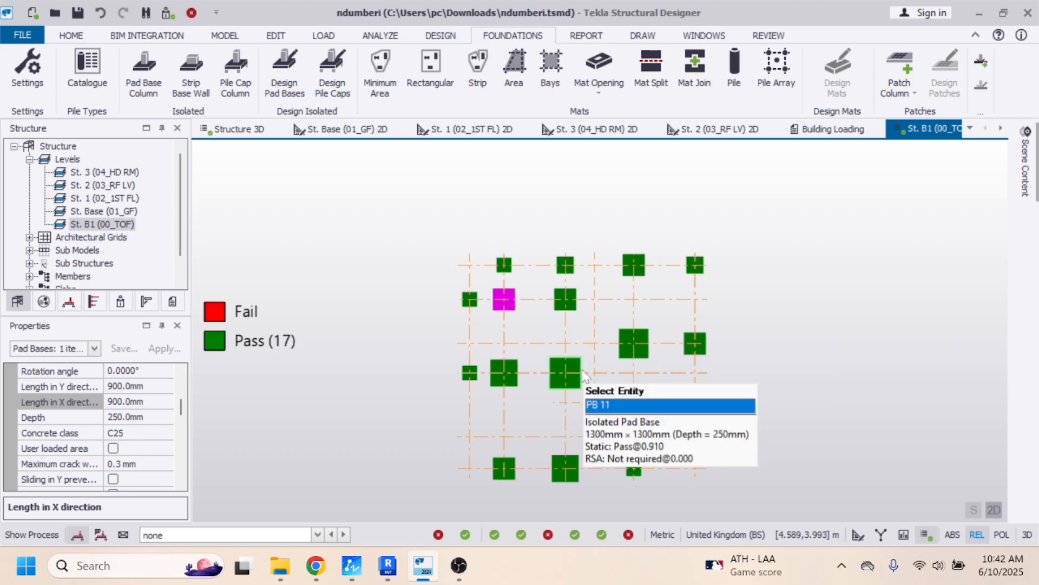
pyautogui.click(517, 382)
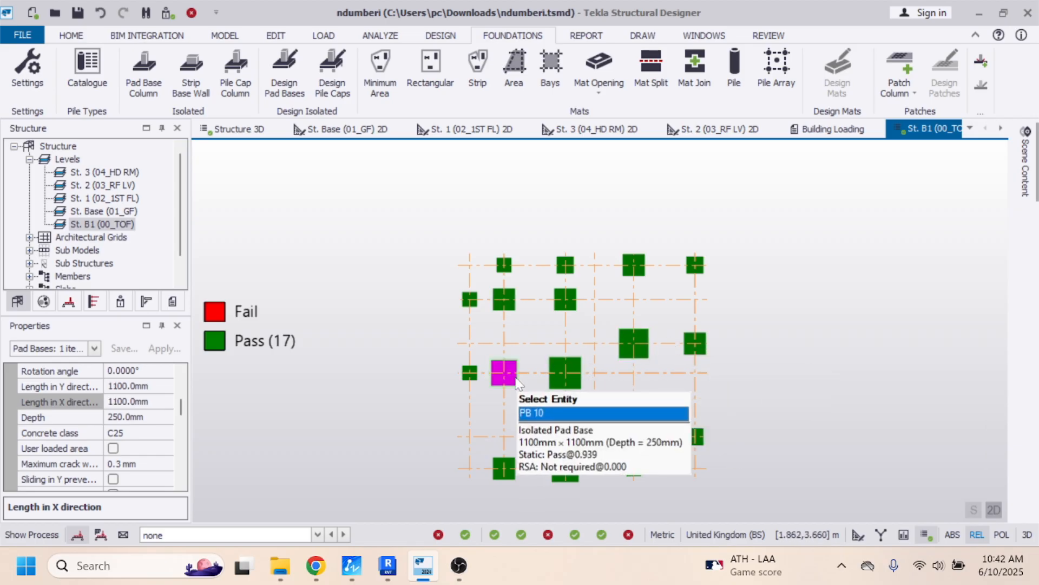
pyautogui.click(139, 387)
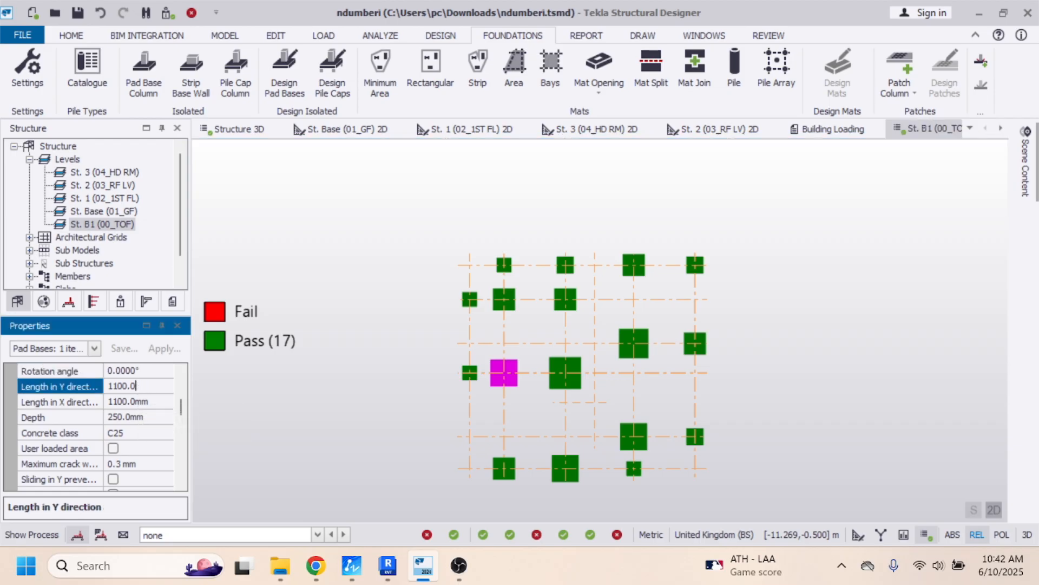
pyautogui.write('1')
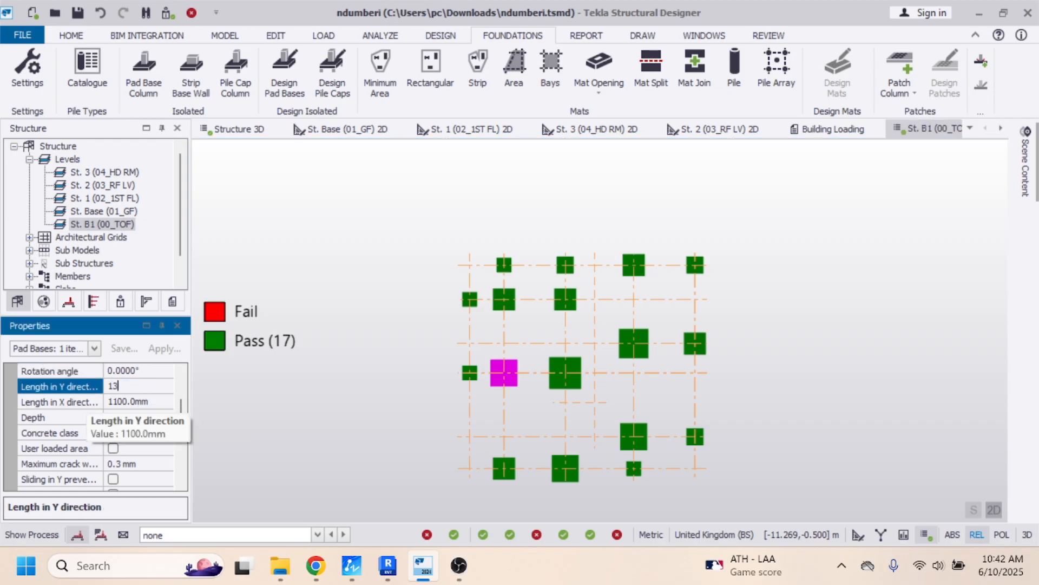
pyautogui.click(123, 404)
pyautogui.moveTo(137, 401); pyautogui.dragTo(102, 402)
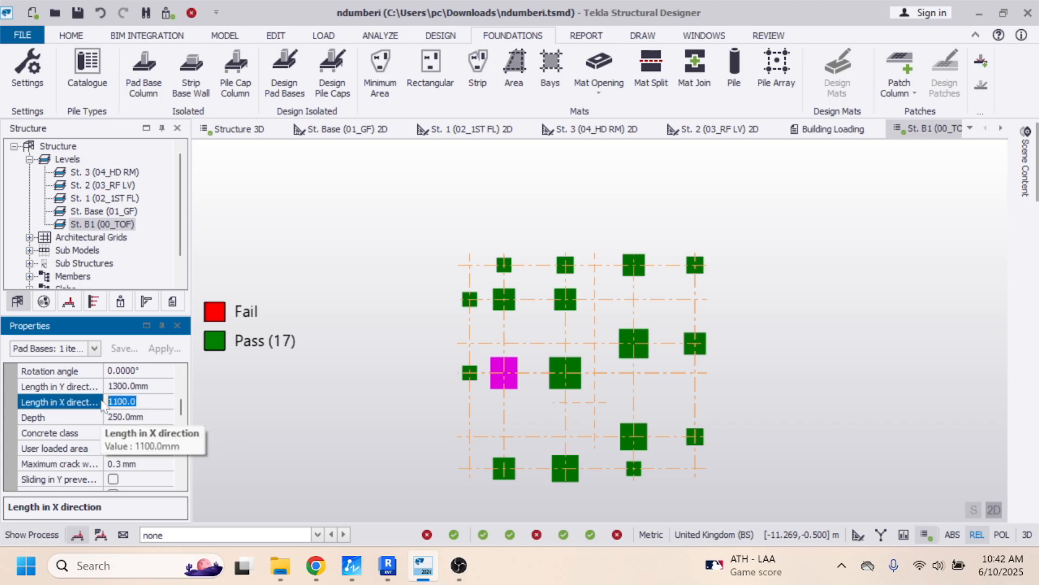
pyautogui.write('1300')
pyautogui.press('Return')
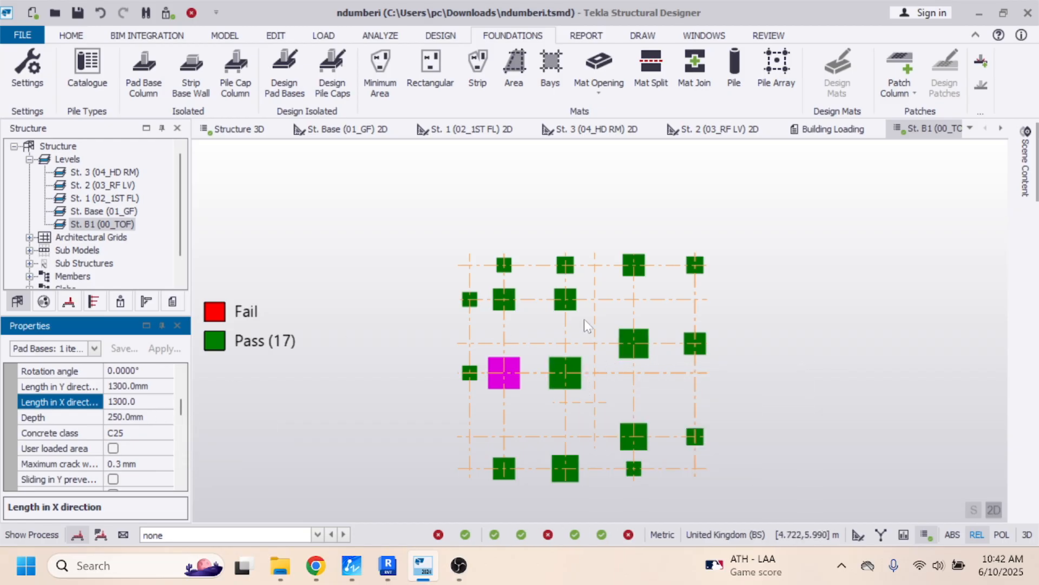
# - Set the X-direction length of the pad base at grid D/4 to 1300 mm
pyautogui.moveTo(580, 316)
pyautogui.click(631, 349)
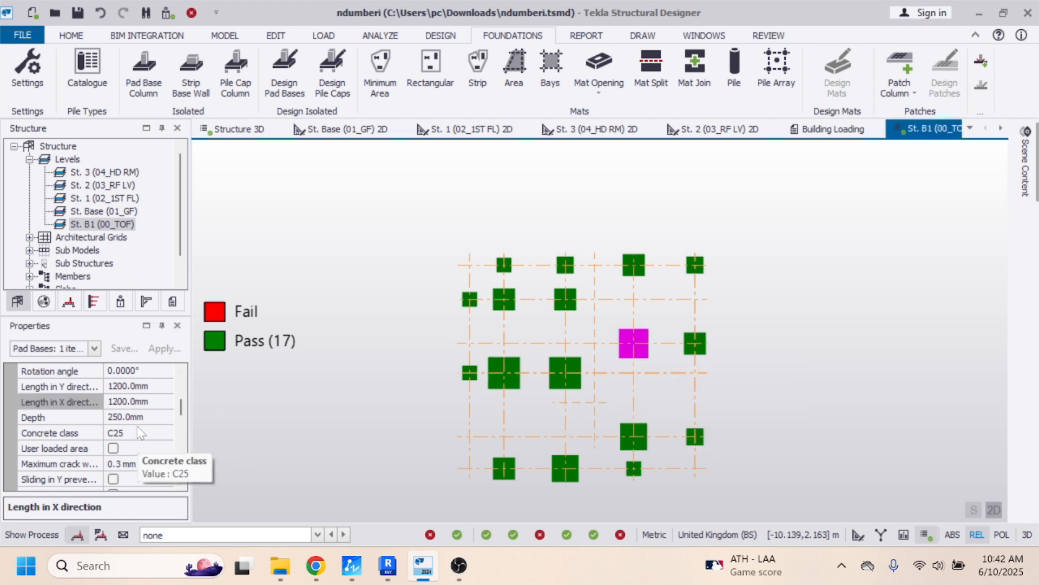
pyautogui.click(140, 408)
pyautogui.click(76, 400)
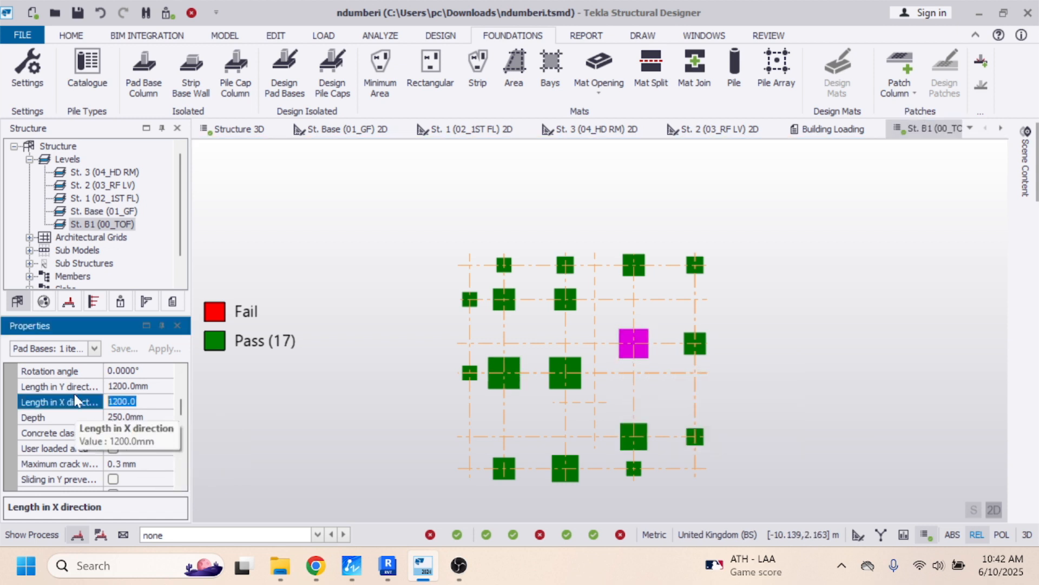
pyautogui.write('13')
pyautogui.press('Return')
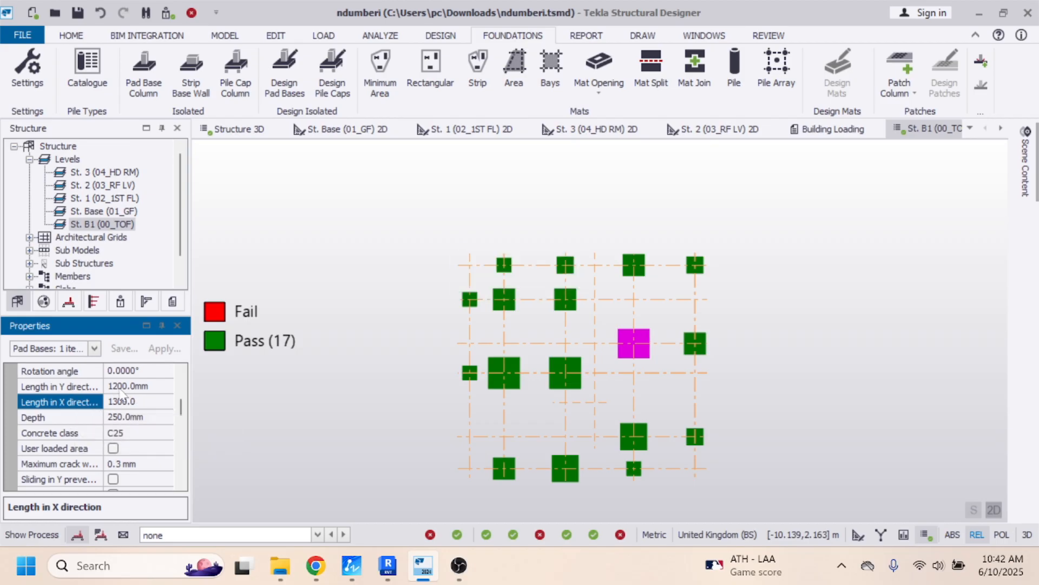
# - Set the Y-direction length of the pad base at grid D/4 to 1300 mm
pyautogui.click(121, 388)
pyautogui.write('1')
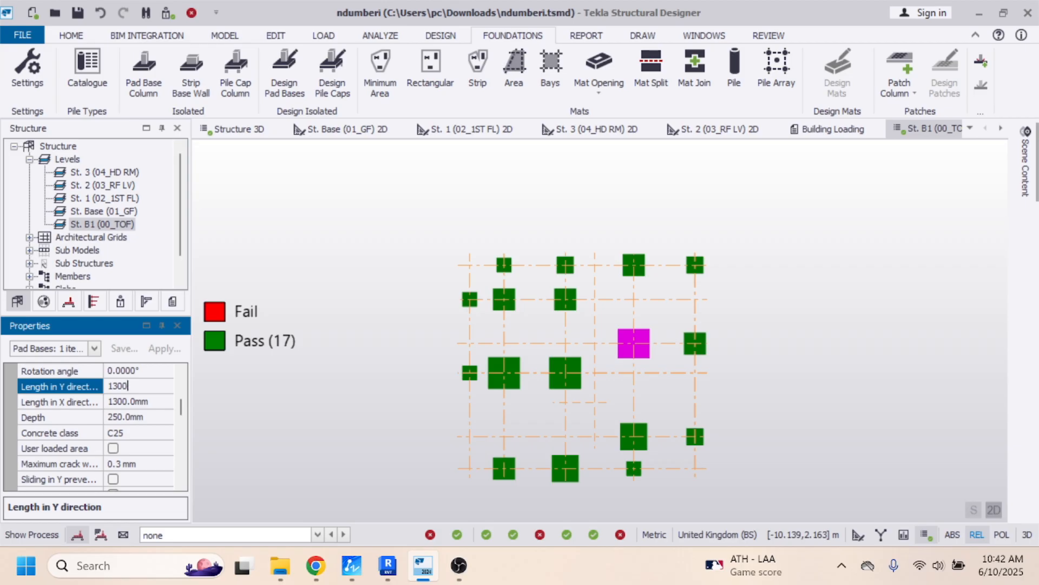
pyautogui.write('300')
pyautogui.press('Return')
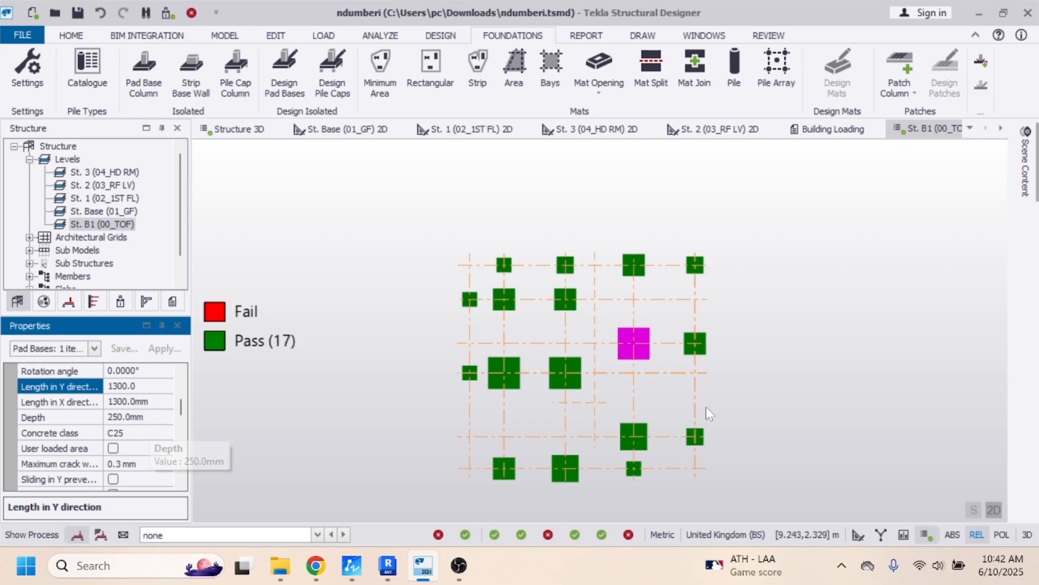
# - Set the pad base at grid B/6 to 700 mm long in both the Y and X directions
pyautogui.moveTo(575, 471)
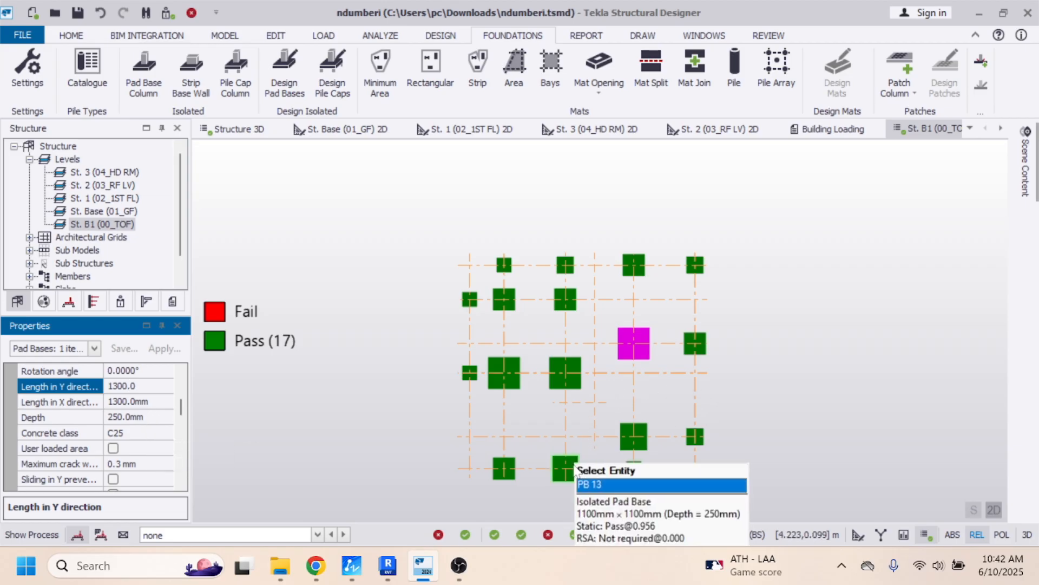
pyautogui.moveTo(512, 306)
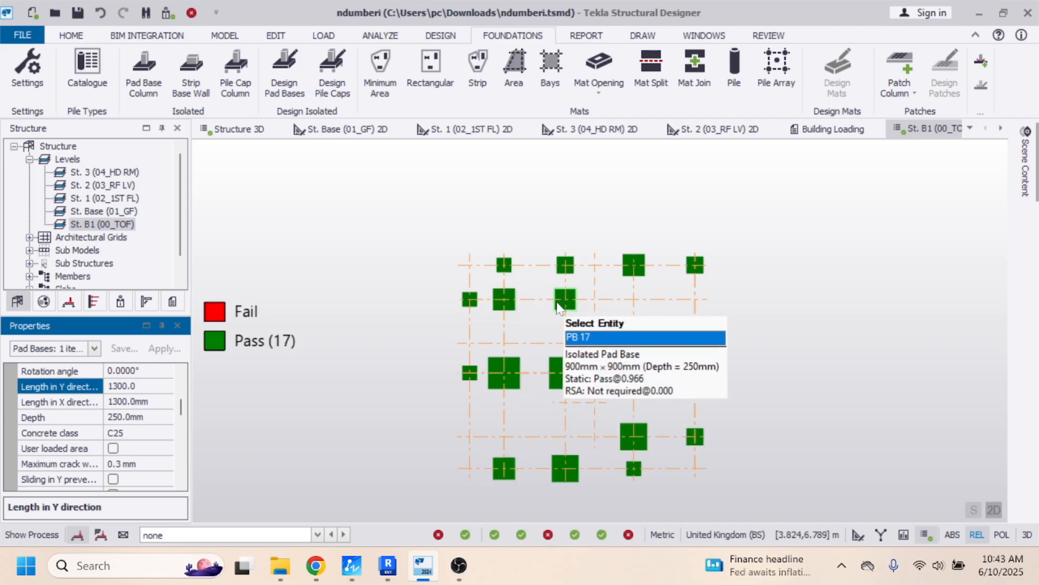
pyautogui.moveTo(626, 273)
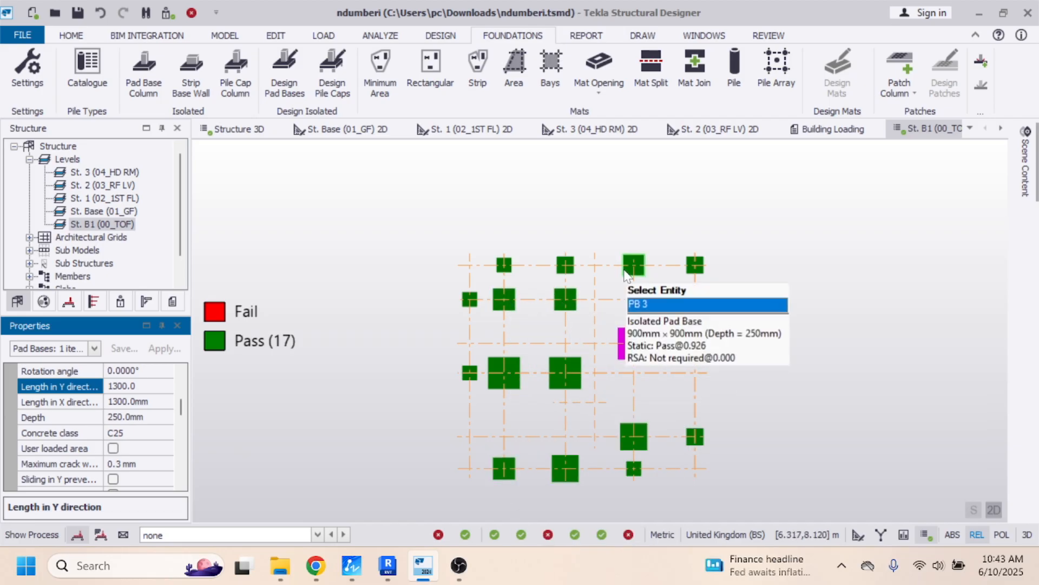
pyautogui.moveTo(702, 274)
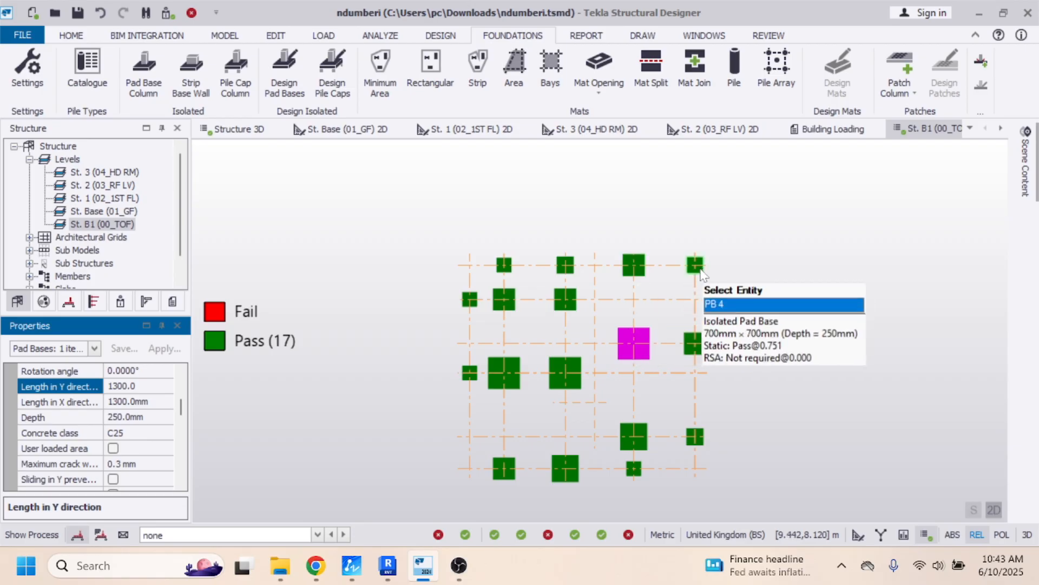
pyautogui.moveTo(512, 271)
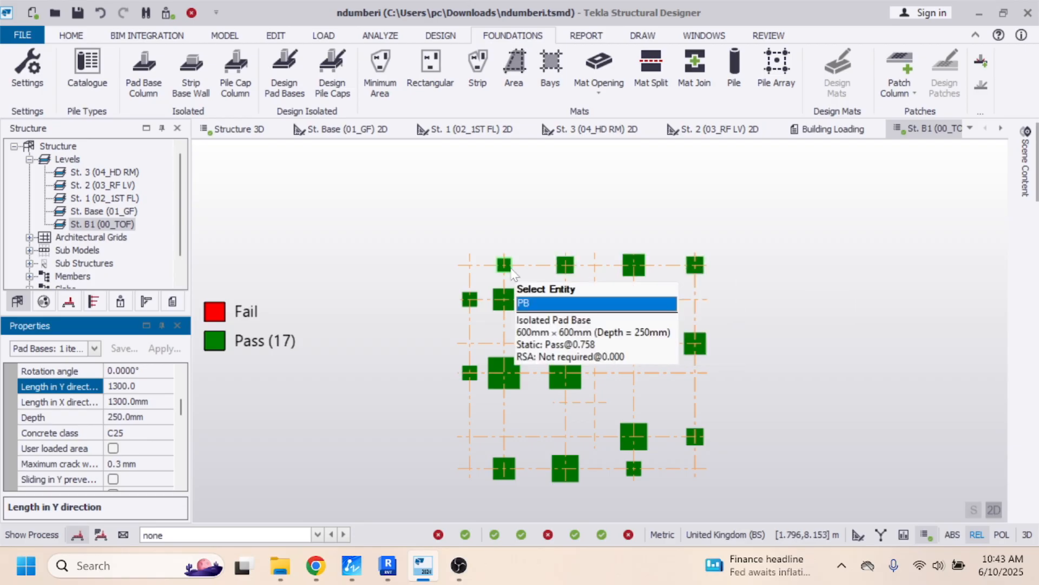
pyautogui.click(507, 270)
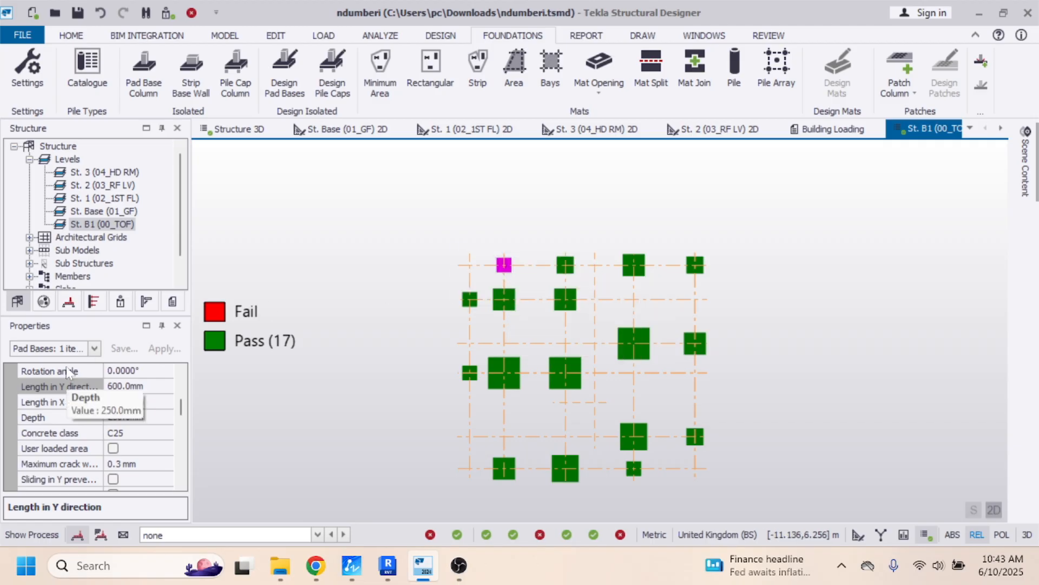
pyautogui.doubleClick(126, 386)
pyautogui.write('700')
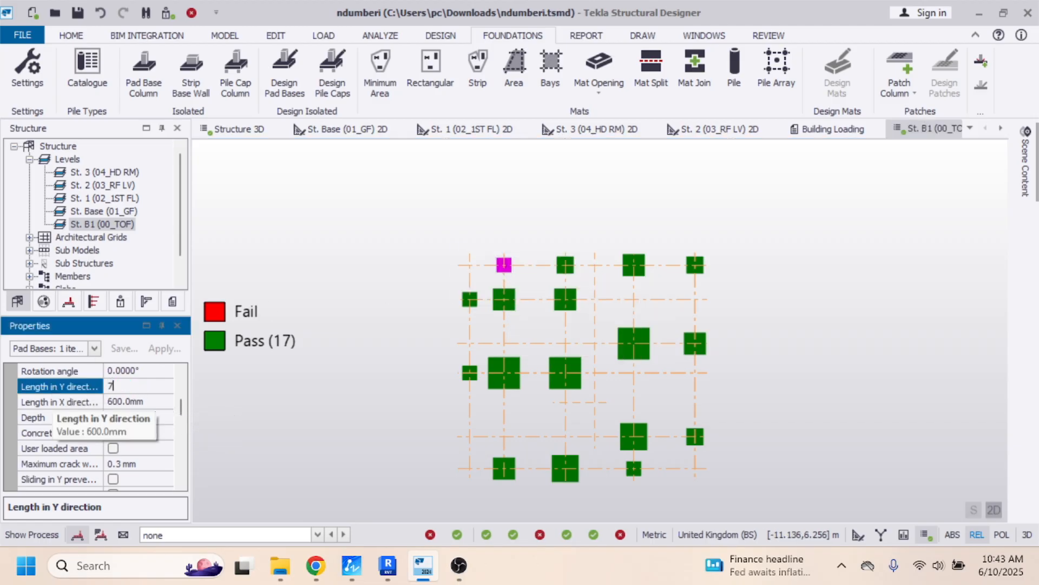
pyautogui.click(120, 404)
pyautogui.click(119, 402)
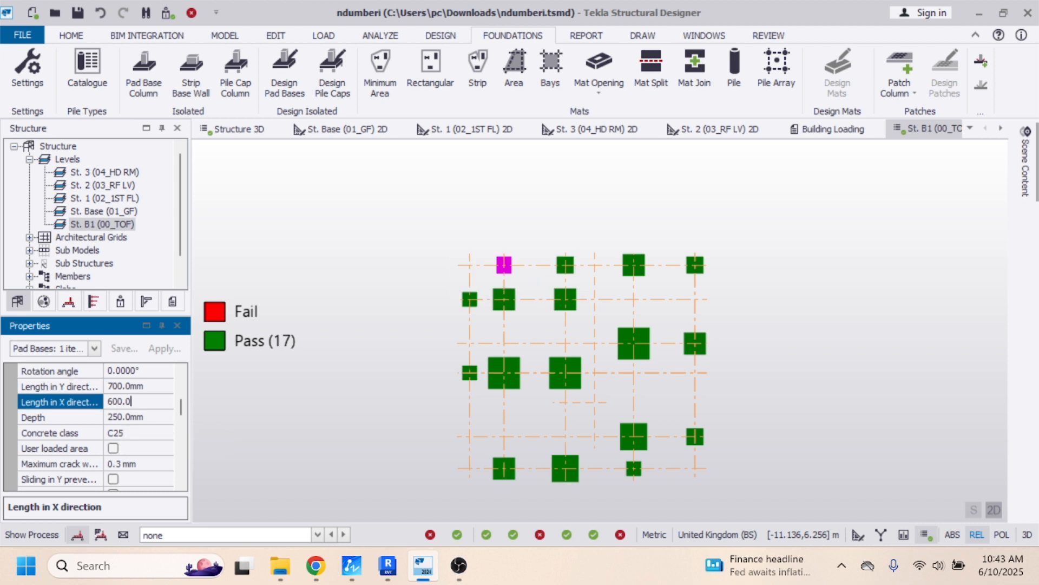
pyautogui.doubleClick(119, 401)
pyautogui.write('7')
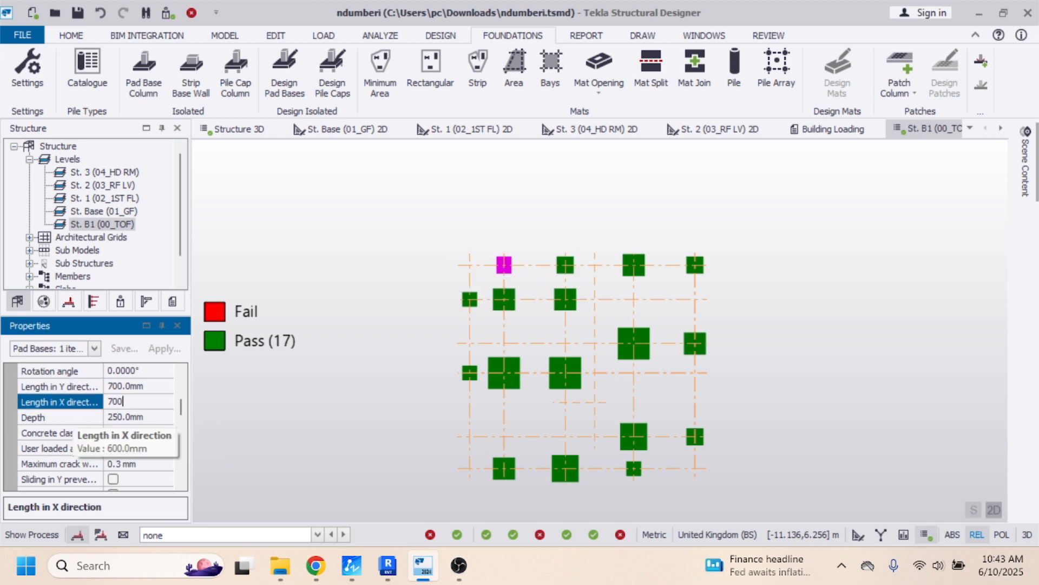
pyautogui.write('00')
pyautogui.press('Return')
# - Set the Y-direction length of the pad base at grid A/5 to 700 mm and open its X-direction length for editing
pyautogui.moveTo(511, 279)
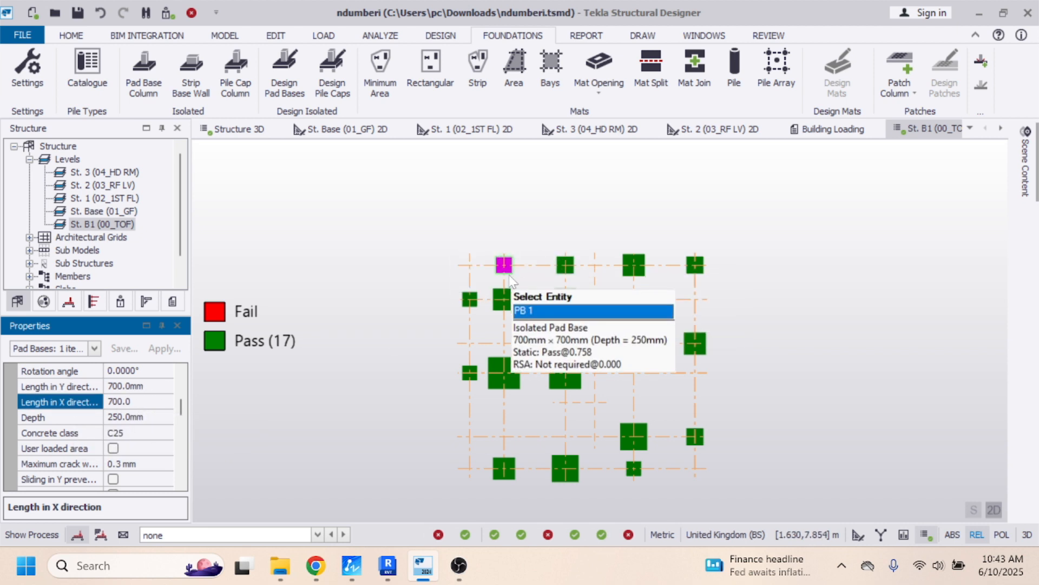
pyautogui.moveTo(689, 277)
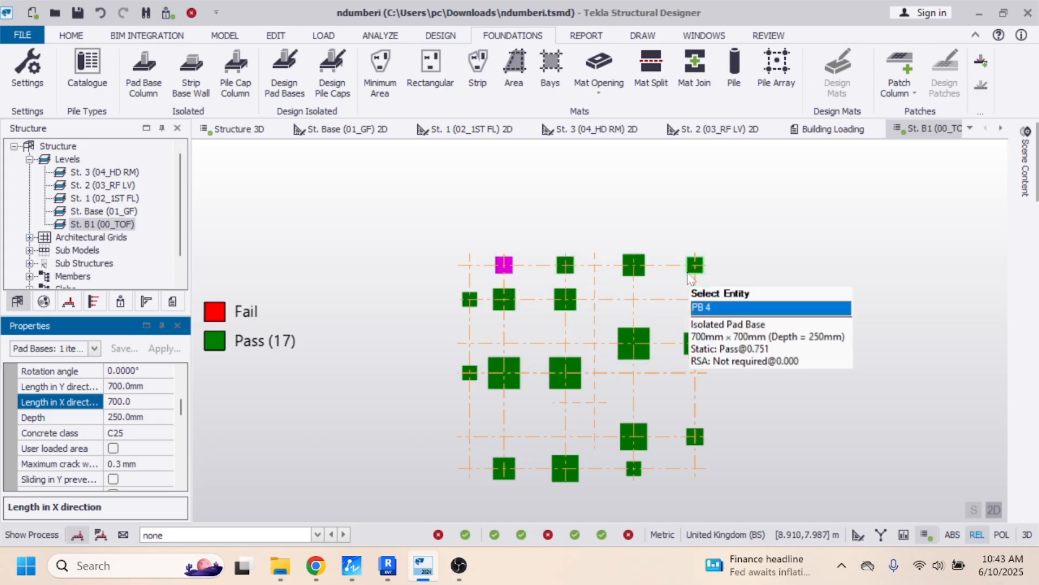
pyautogui.click(476, 311)
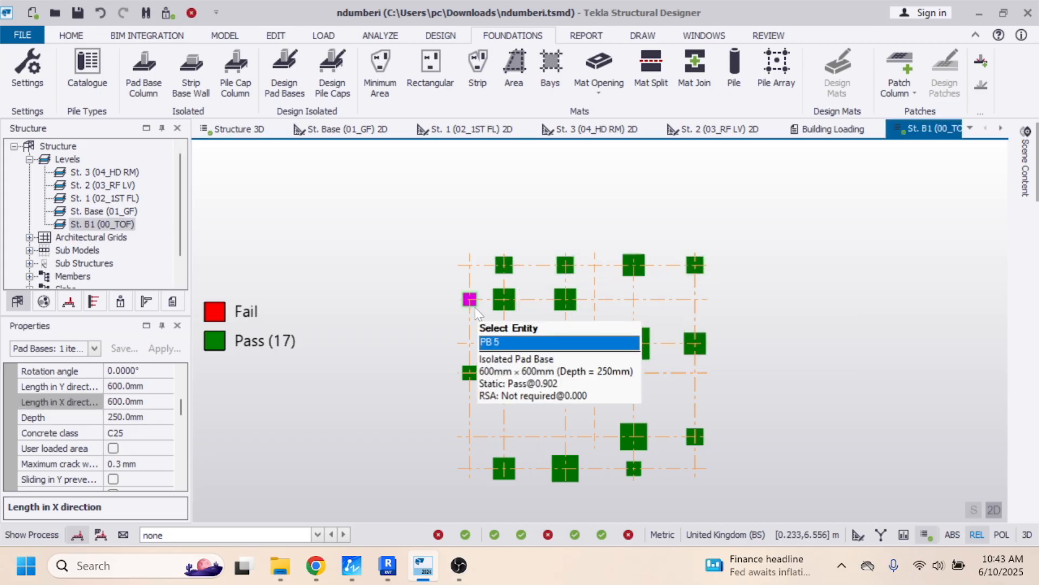
pyautogui.click(130, 386)
pyautogui.click(79, 387)
pyautogui.write('79')
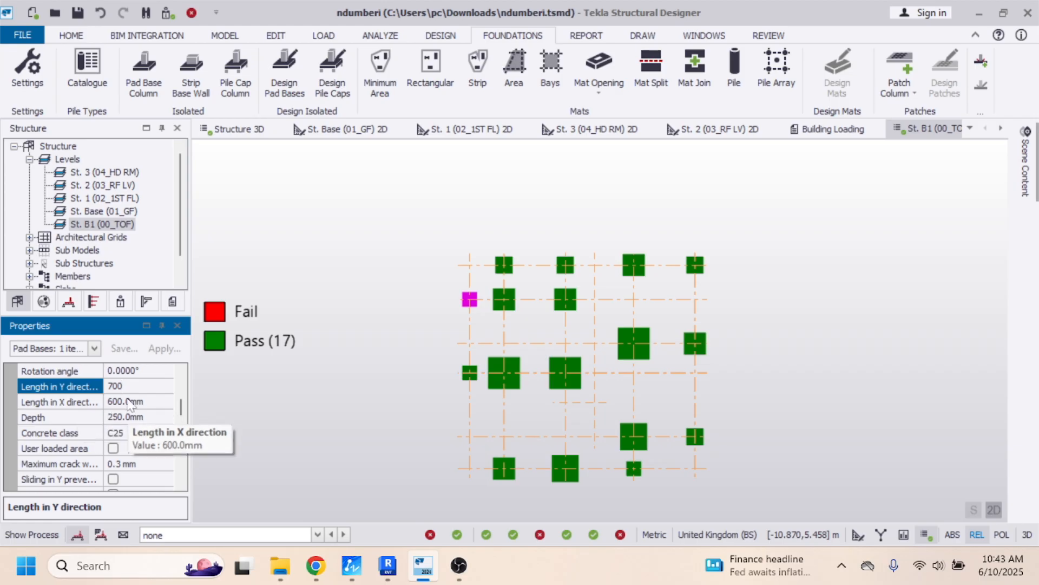
pyautogui.press('Return')
pyautogui.click(111, 401)
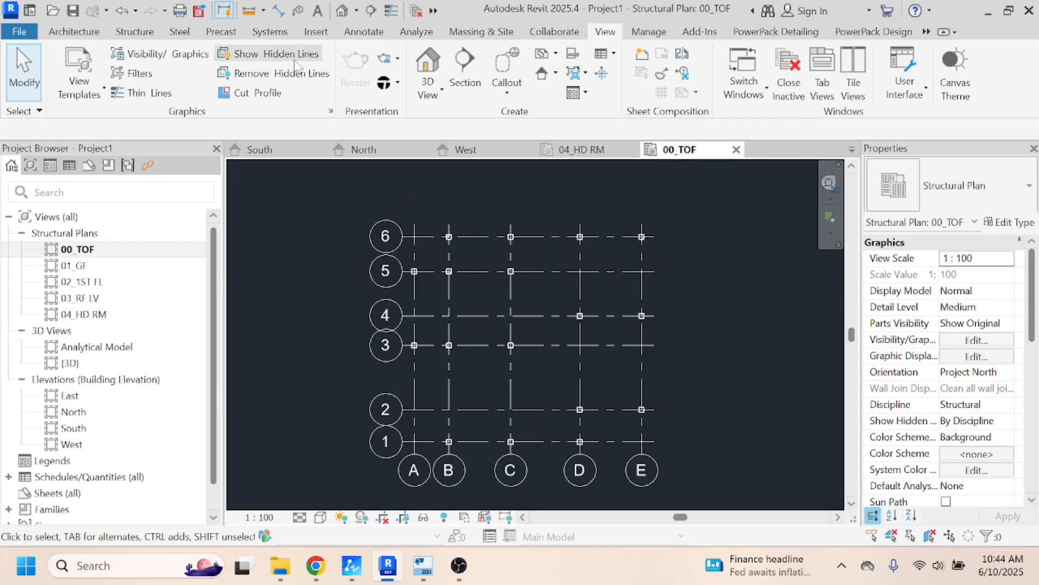
# - In Revit, start placing an isolated foundation and duplicate the 1800 x 1200 x 450mm rectangular footing type as "700 x 700 x 250mm 2"
pyautogui.click(155, 35)
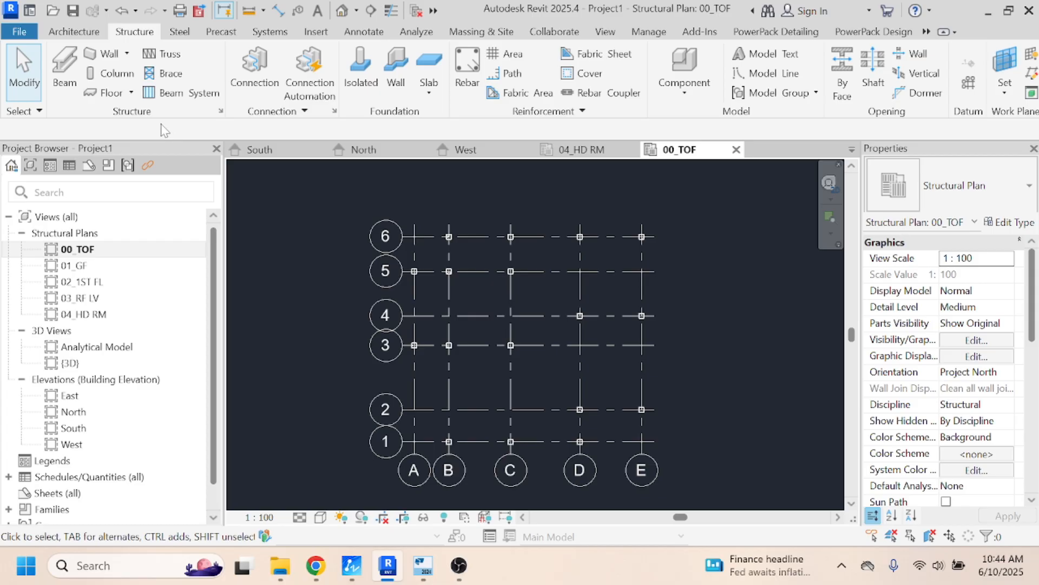
pyautogui.click(361, 70)
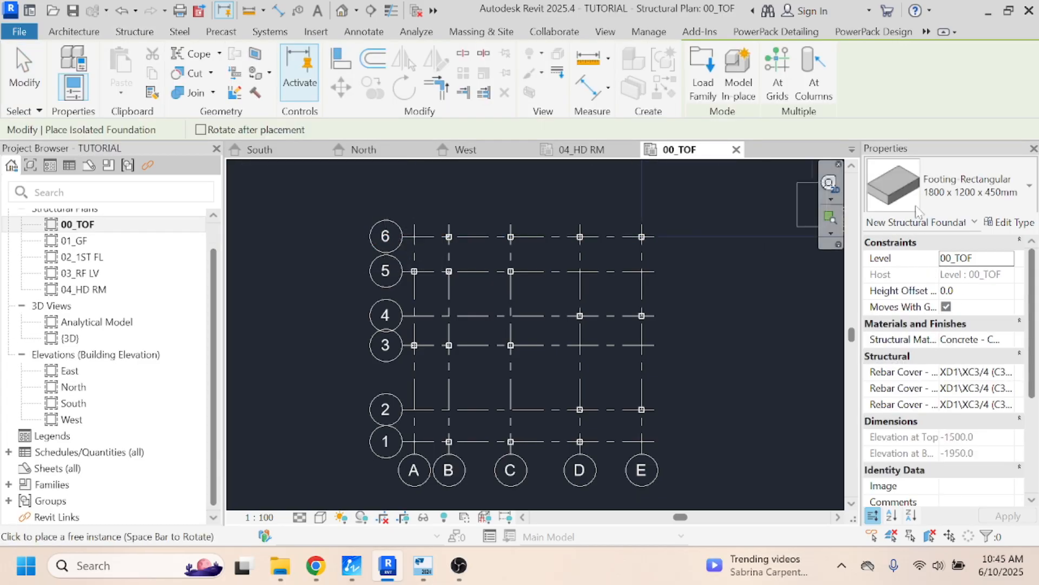
pyautogui.click(1010, 222)
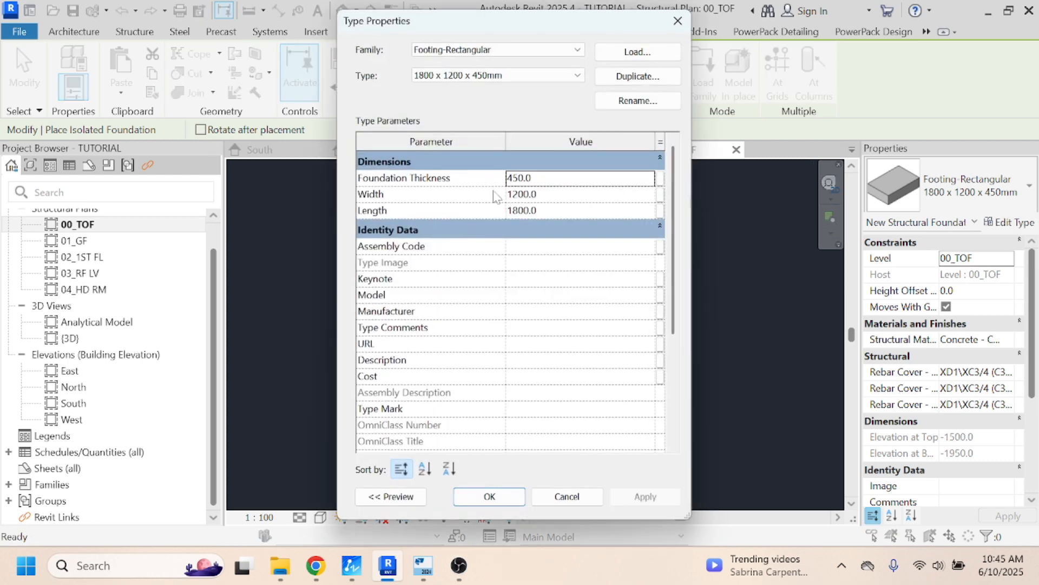
pyautogui.click(638, 76)
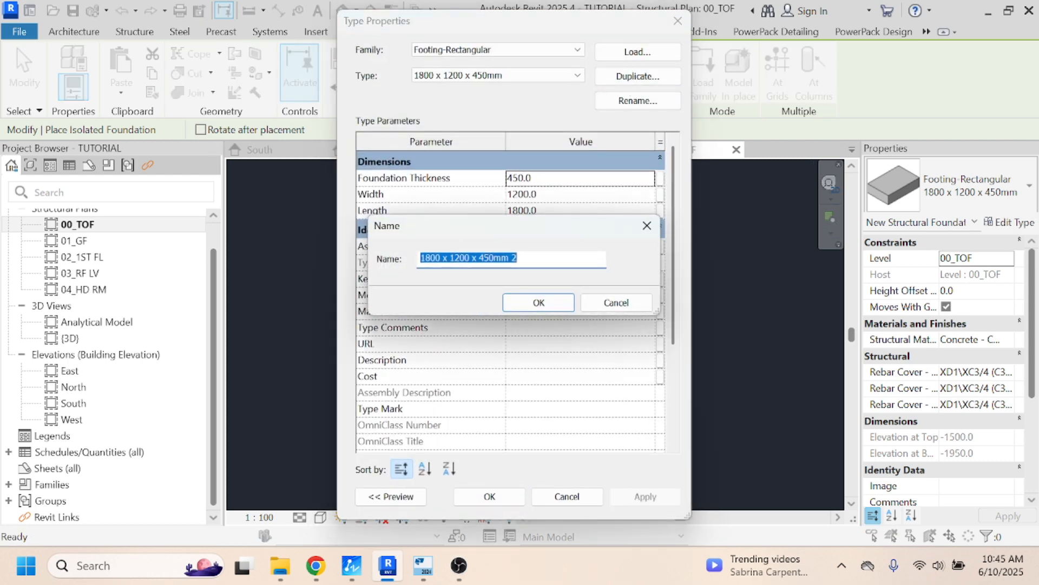
pyautogui.click(431, 258)
pyautogui.doubleClick(431, 257)
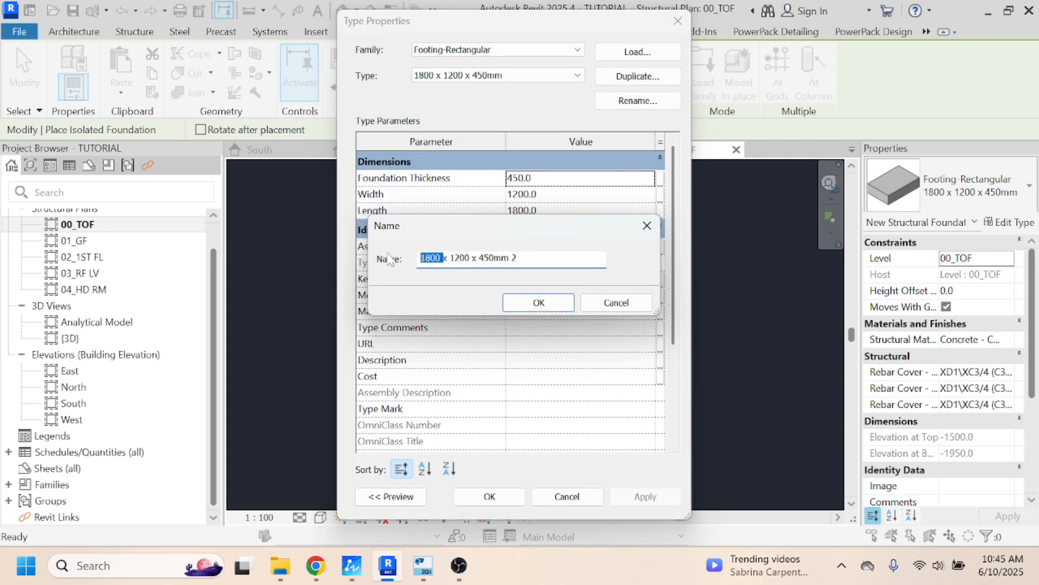
pyautogui.write('700')
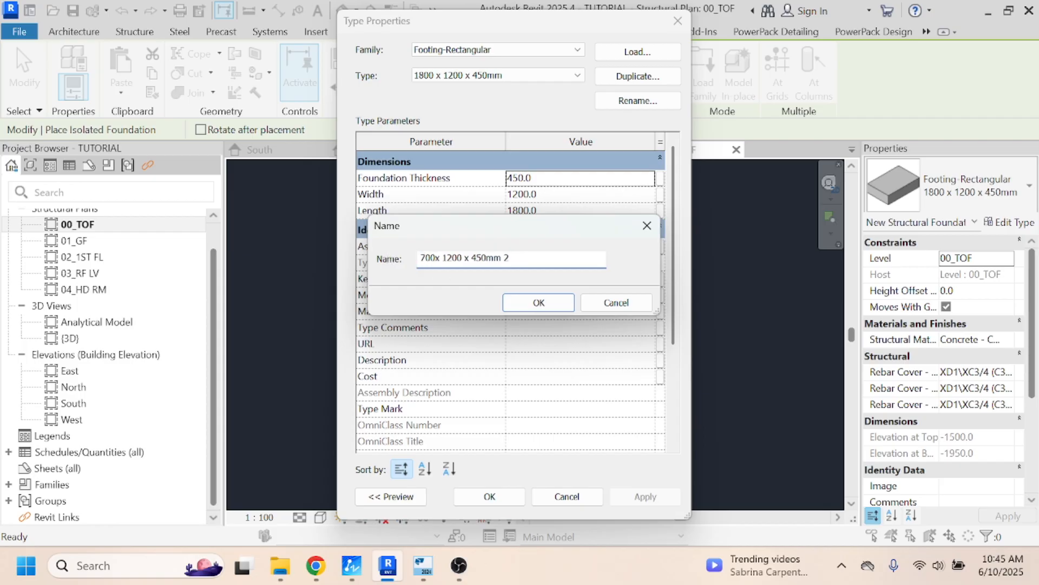
pyautogui.write(' x 700 x 250')
pyautogui.click(528, 302)
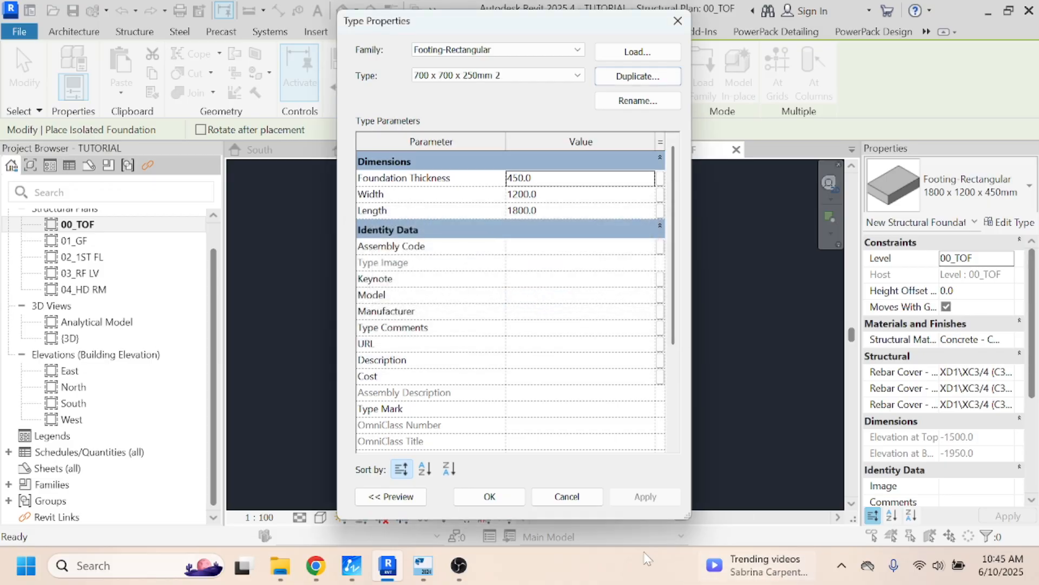
pyautogui.click(489, 497)
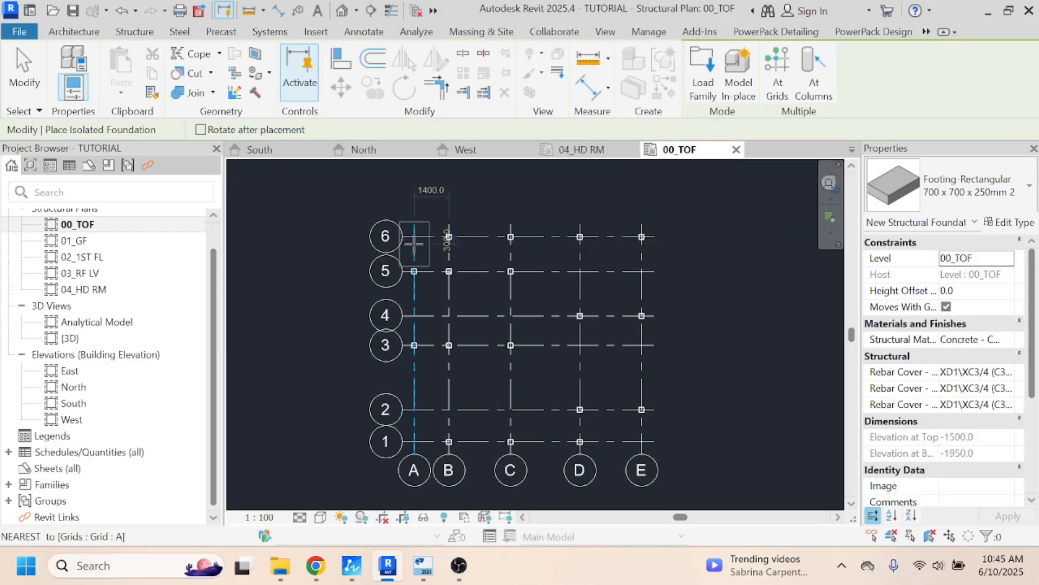
# - Set the new footing type's foundation thickness to 250 mm and its width and length to 700 mm
pyautogui.click(1011, 223)
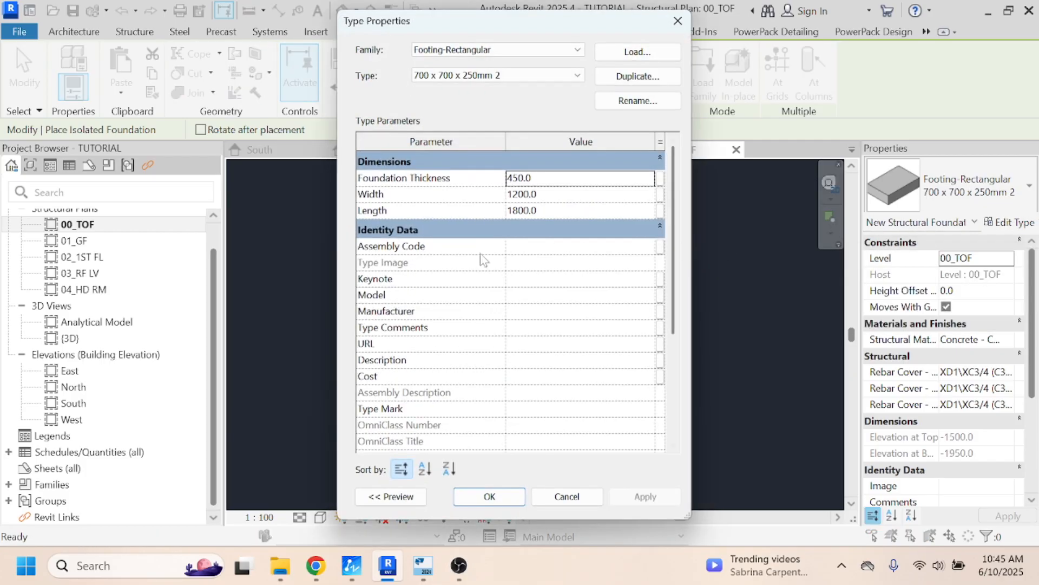
pyautogui.click(548, 179)
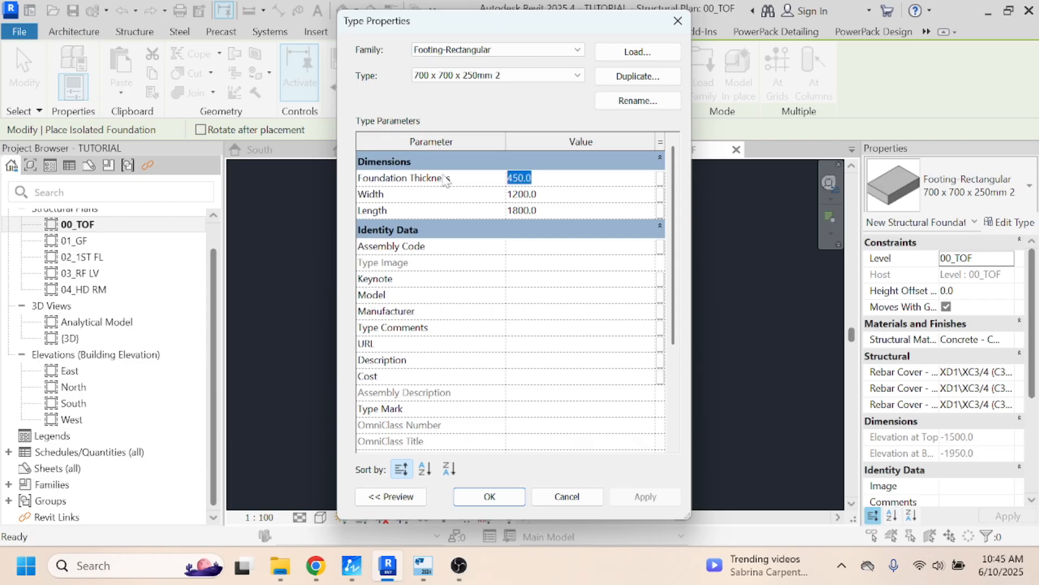
pyautogui.write('250')
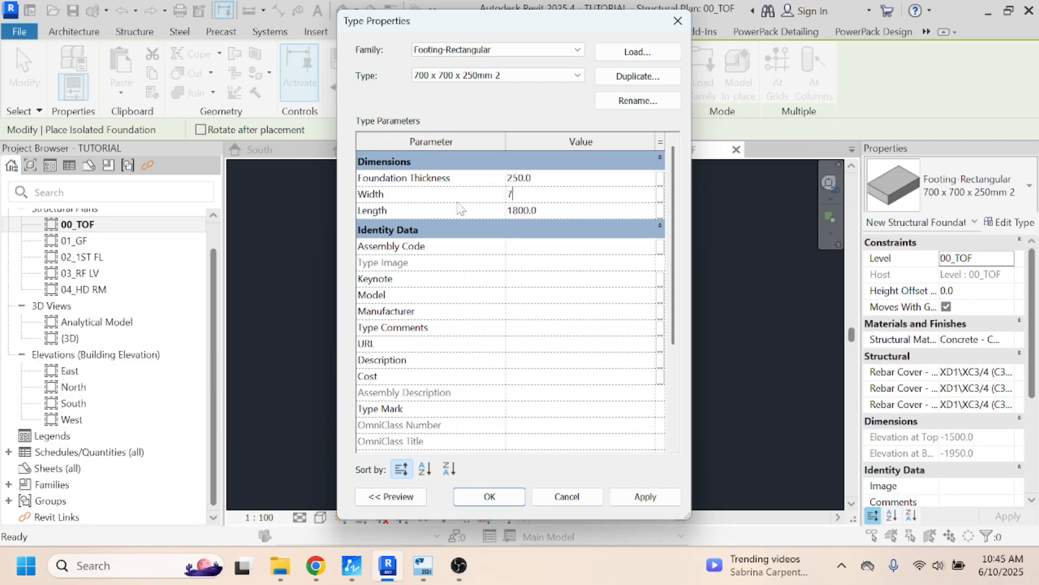
pyautogui.click(547, 210)
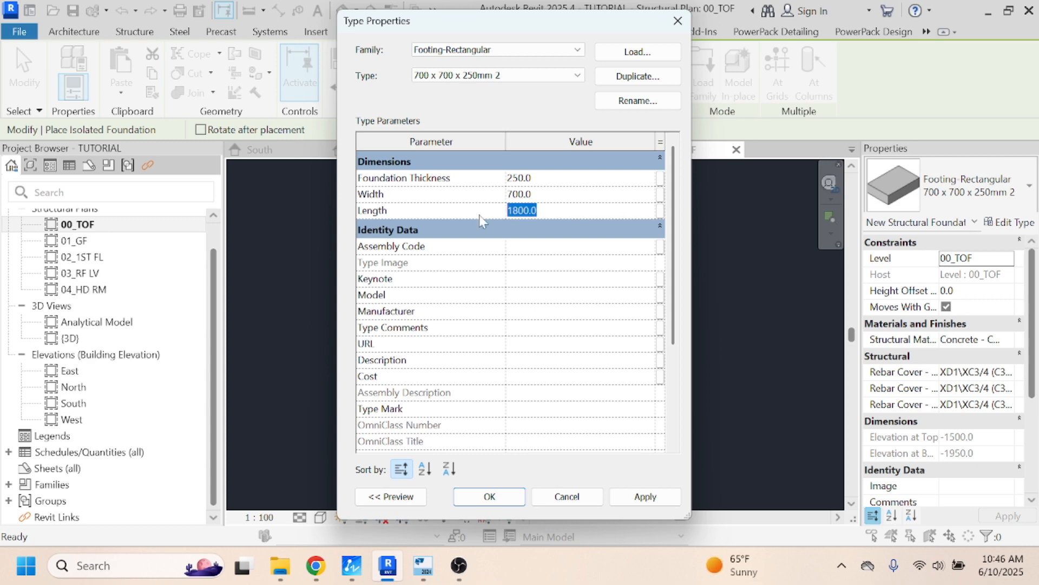
pyautogui.write('700')
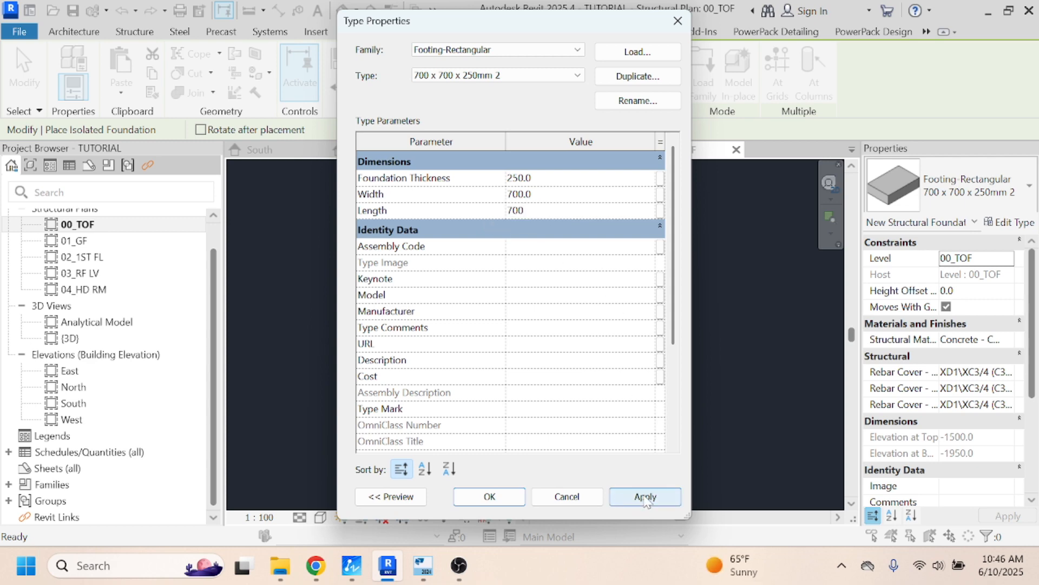
pyautogui.click(645, 501)
pyautogui.click(487, 496)
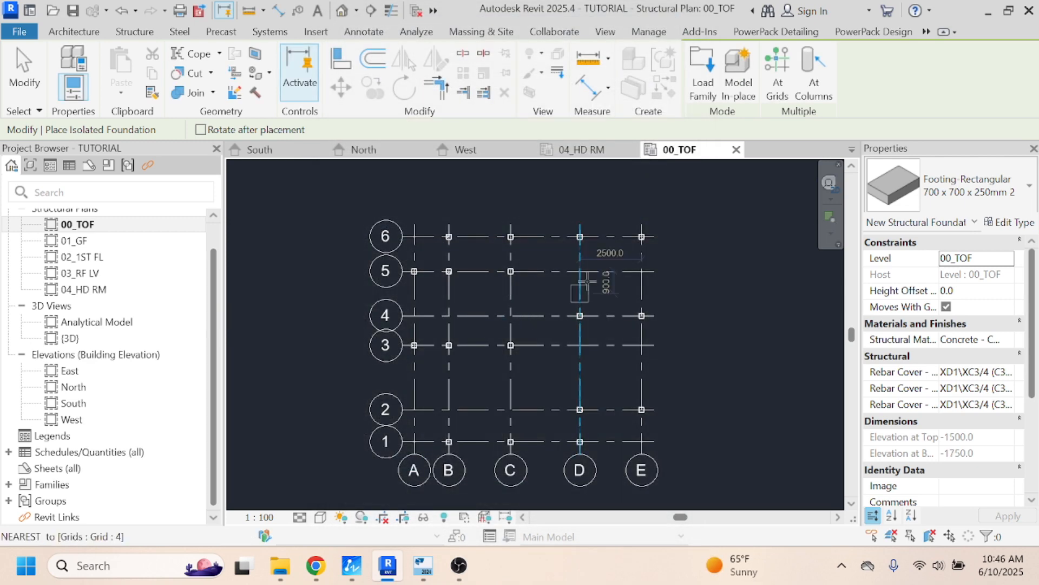
# - Place 700 x 700 x 250 mm isolated footings under the grid 6 columns at B, C, D and E
pyautogui.scroll(3, 448, 238)
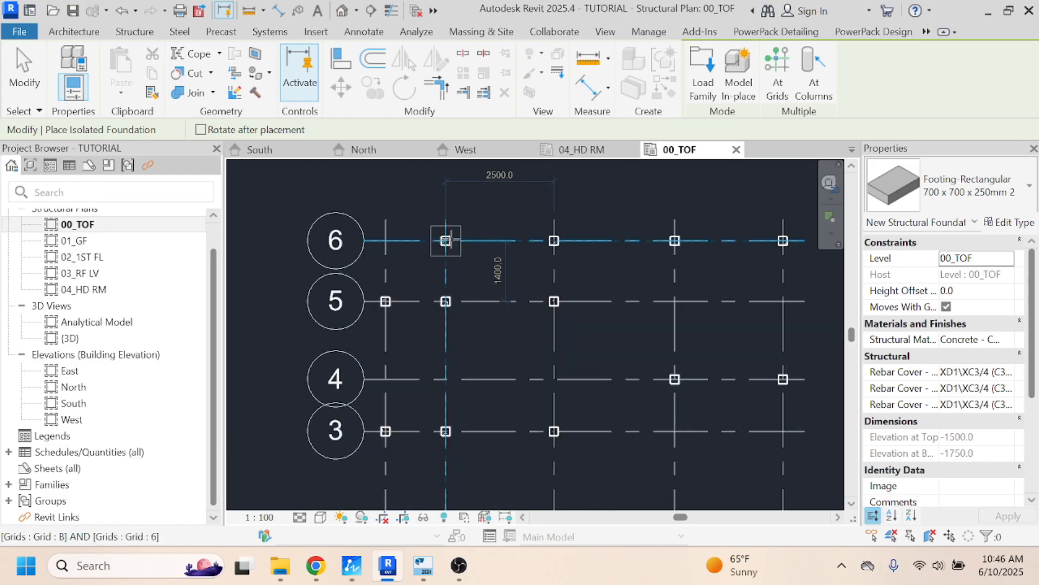
pyautogui.click(447, 240)
pyautogui.click(554, 241)
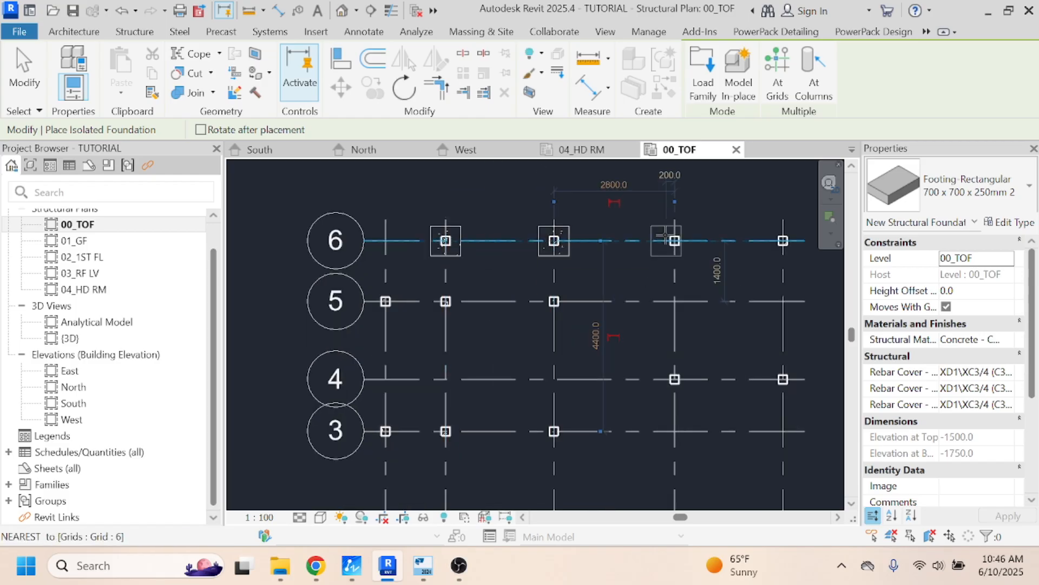
pyautogui.click(675, 240)
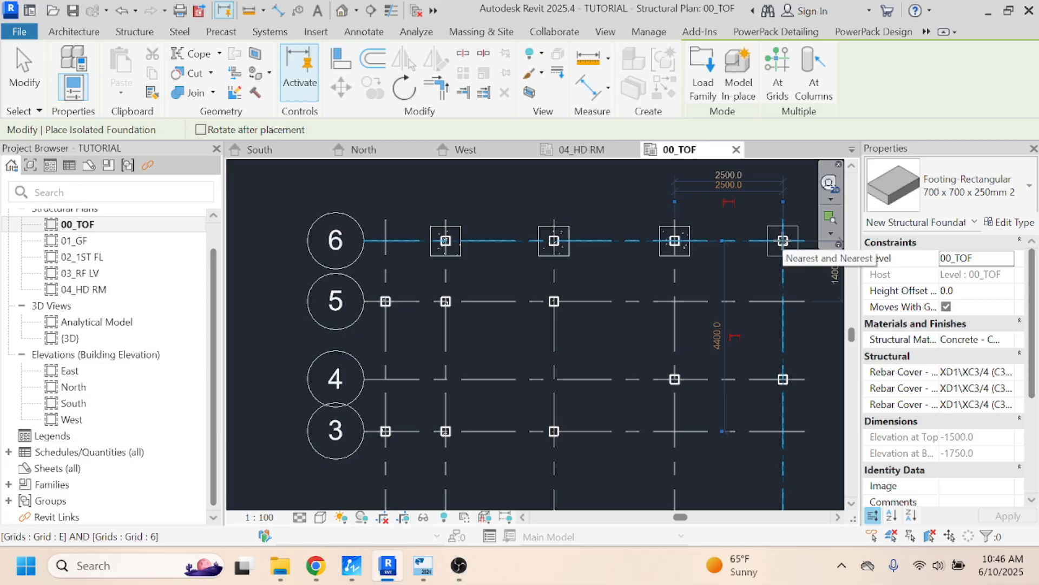
pyautogui.click(782, 241)
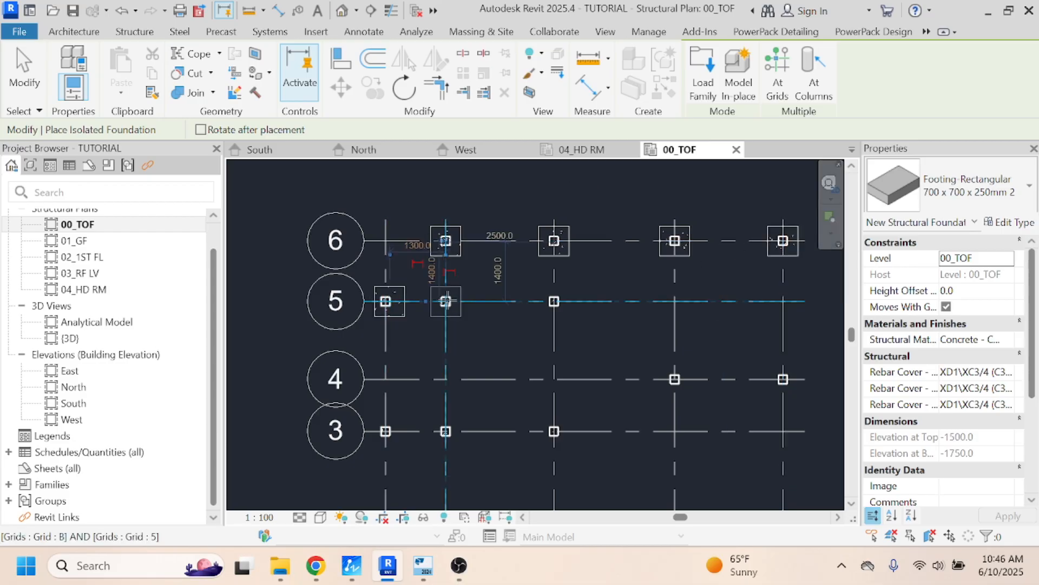
# - Place 700 x 700 x 250 mm isolated footings under the grid 5 columns at A, B and C
pyautogui.click(486, 306)
pyautogui.click(554, 301)
pyautogui.scroll(-2, 415, 263)
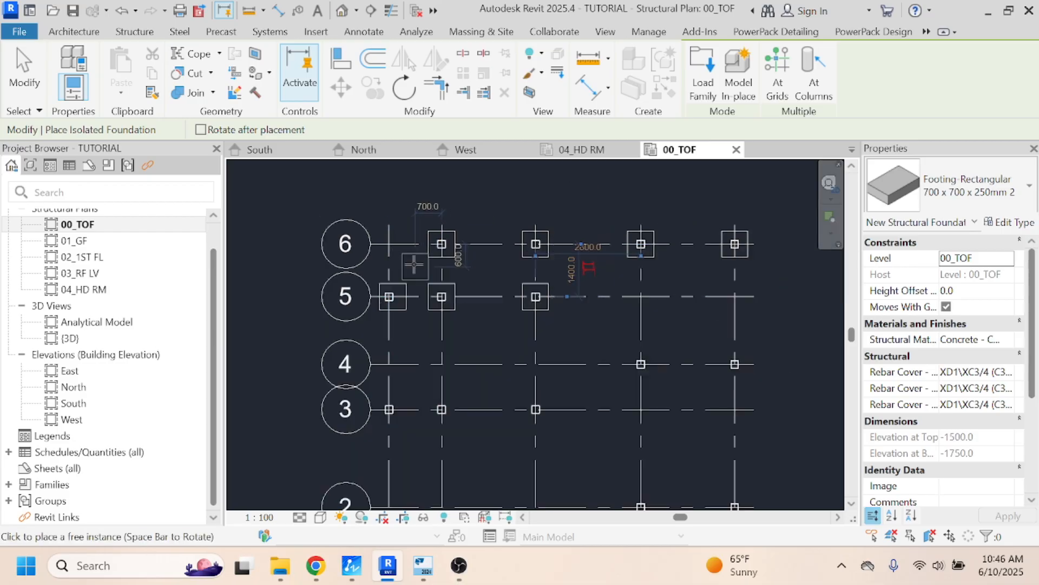
# - Place 700 x 700 x 250 mm isolated footings under the grid 3 columns at A, B and C and the grid 4 column at E
pyautogui.scroll(2, 397, 366)
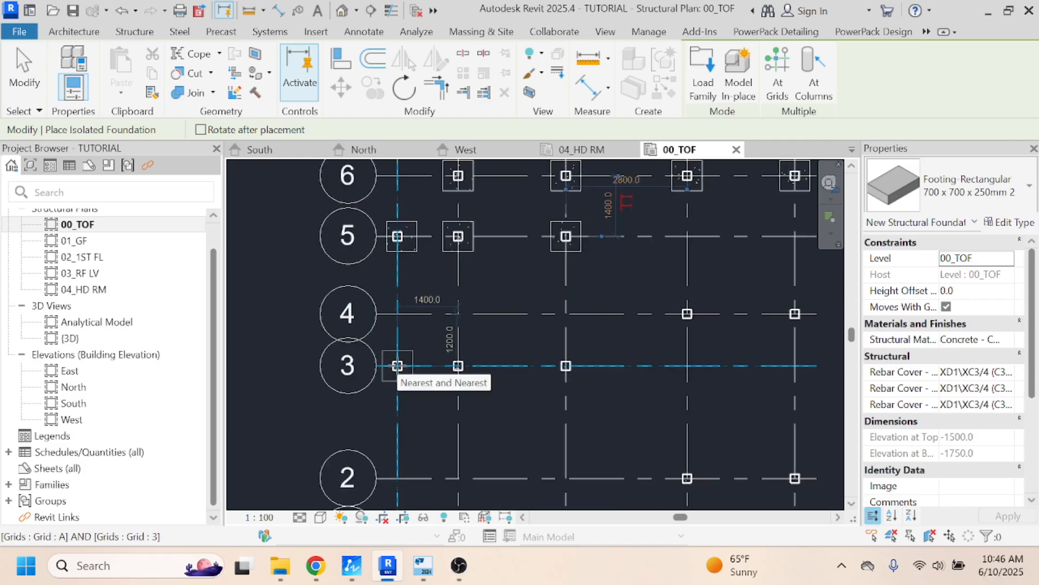
pyautogui.click(398, 366)
pyautogui.click(458, 366)
pyautogui.click(566, 366)
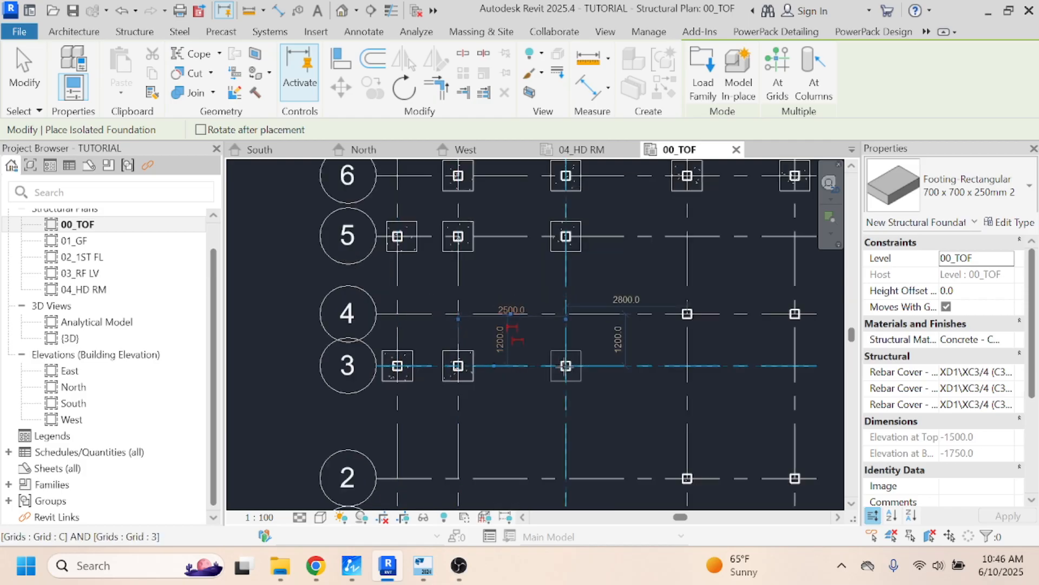
pyautogui.click(688, 313)
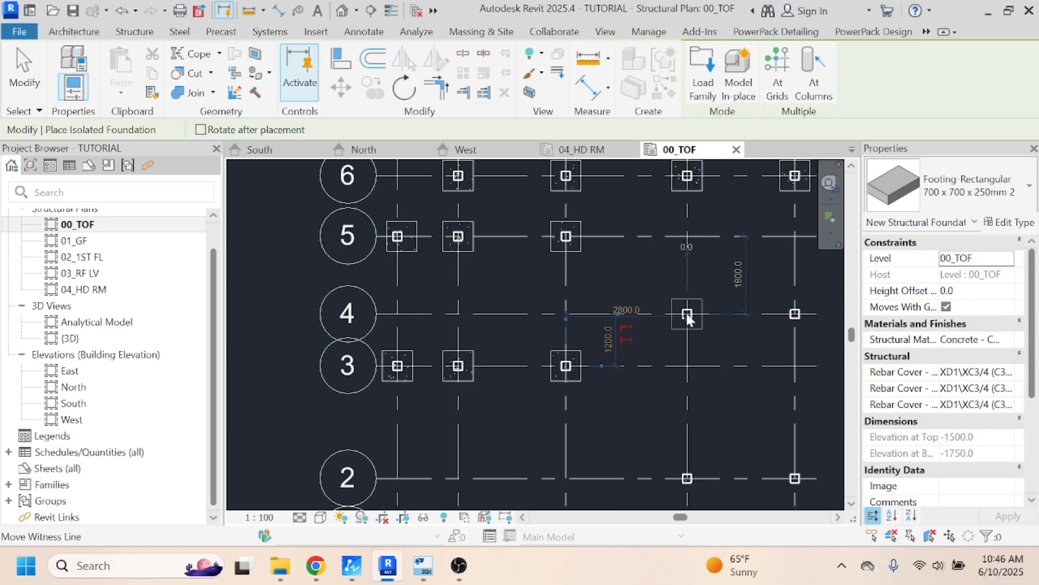
pyautogui.click(796, 314)
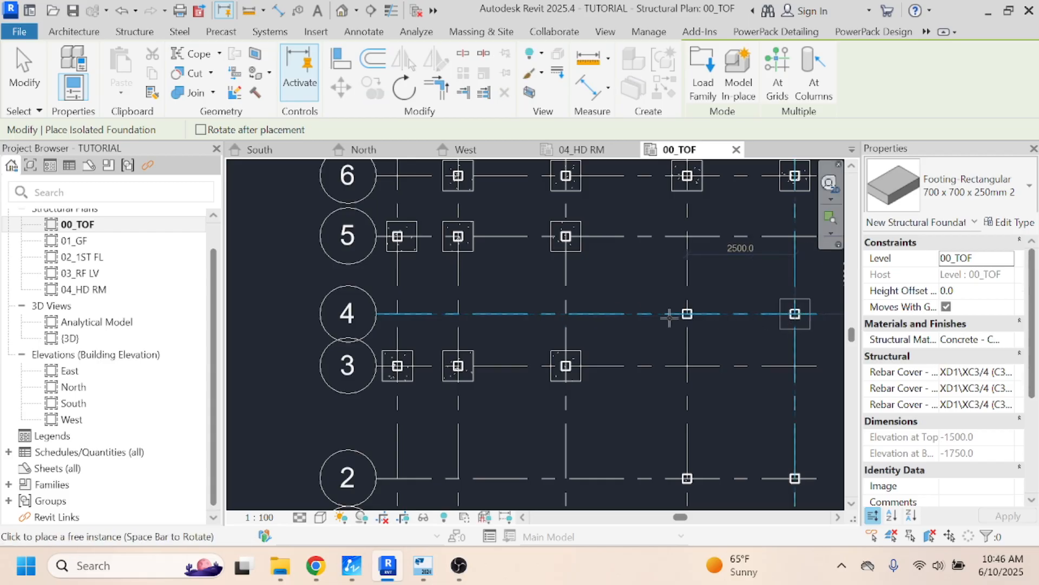
# - Place 700 x 700 x 250 mm isolated footings under the grid 1 columns at B, C and D
pyautogui.scroll(-2, 539, 262)
pyautogui.scroll(3, 480, 443)
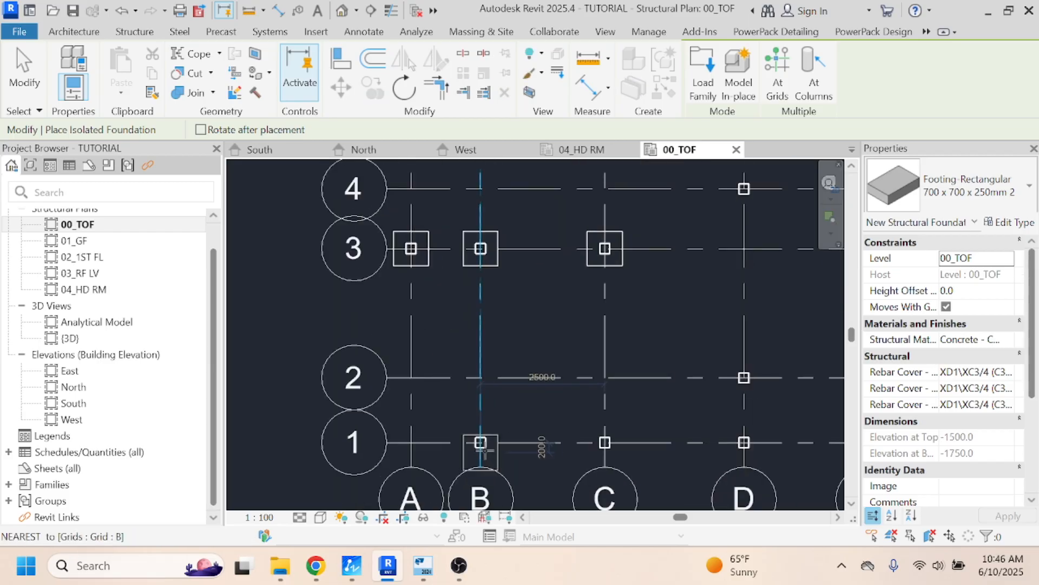
pyautogui.click(480, 442)
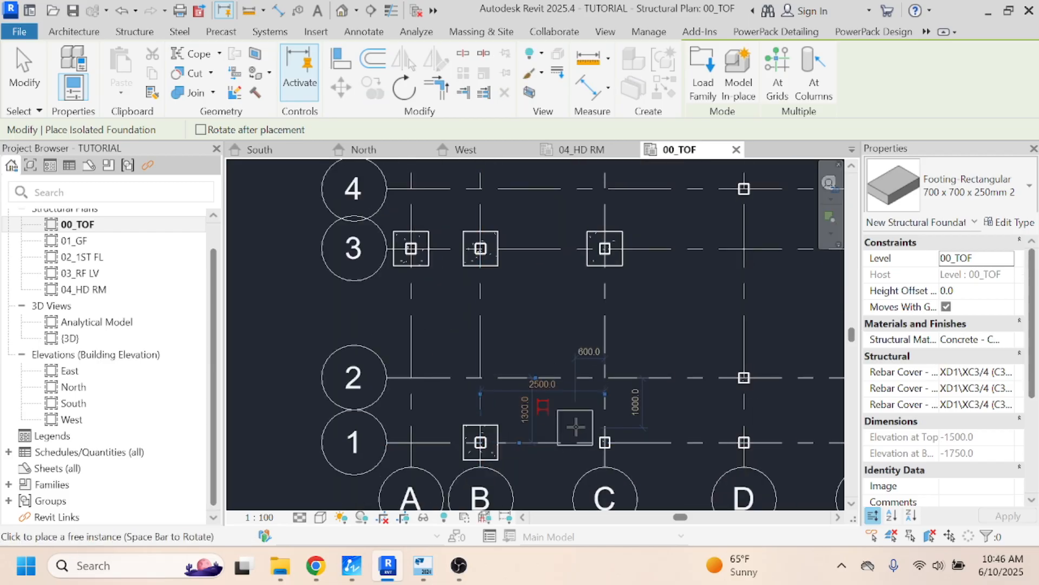
pyautogui.click(605, 443)
pyautogui.scroll(-2, 441, 367)
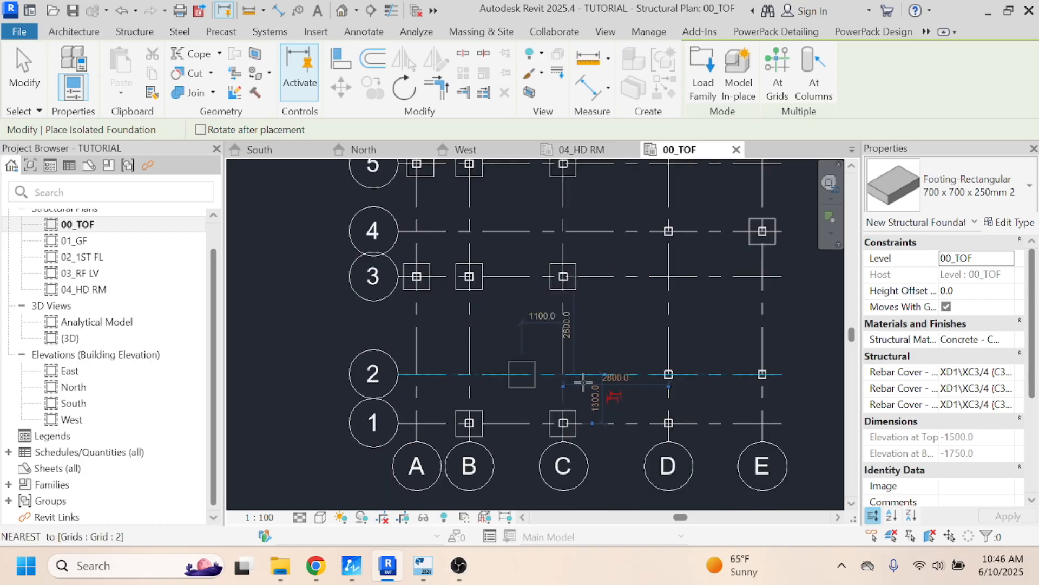
pyautogui.click(667, 421)
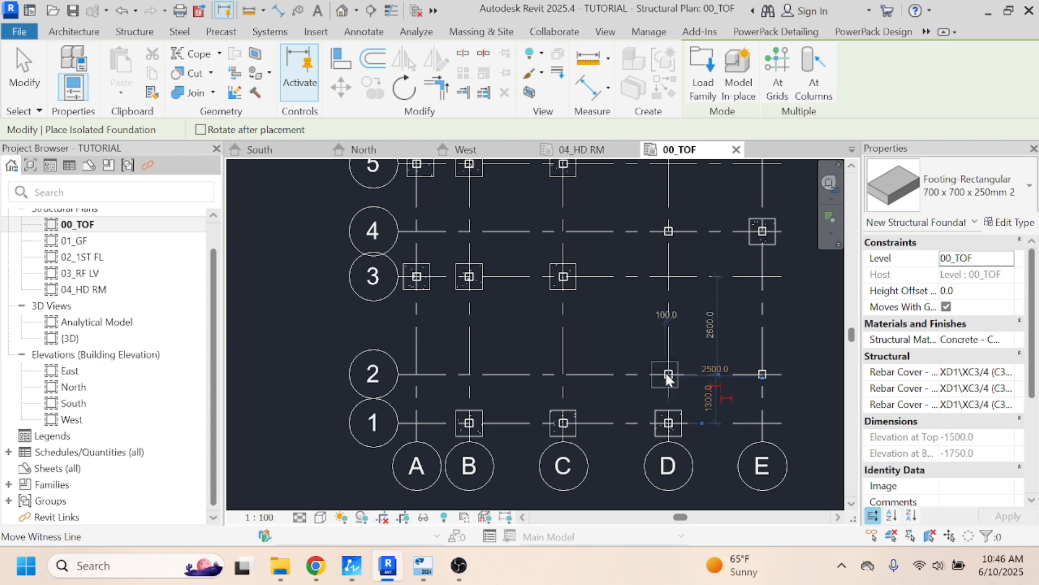
# - Place 700 x 700 x 250 mm isolated footings under the grid 2 columns at D and E
pyautogui.scroll(3, 668, 373)
pyautogui.scroll(1, 675, 402)
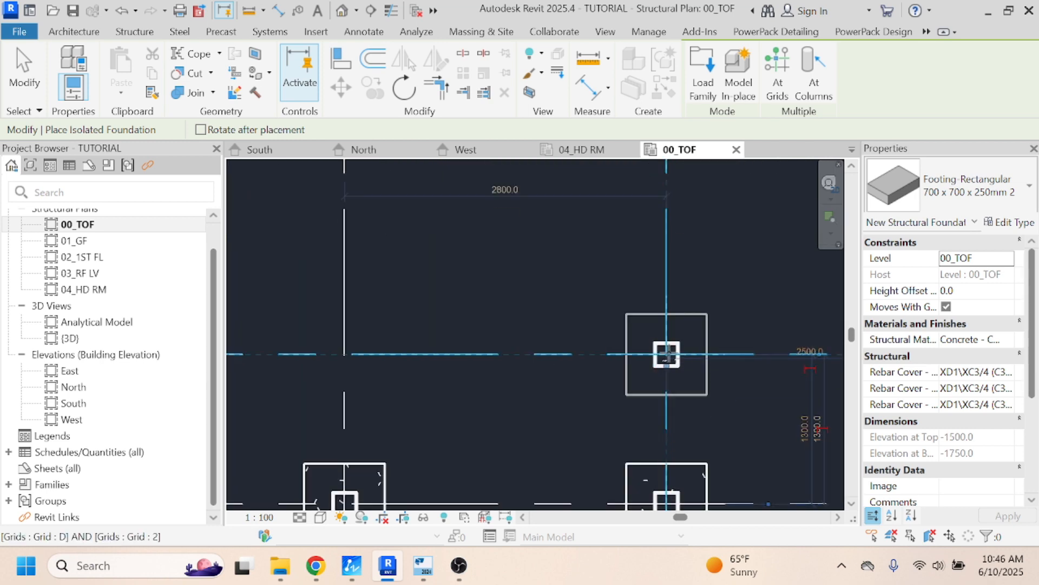
pyautogui.click(667, 355)
pyautogui.scroll(-1, 372, 315)
pyautogui.scroll(-2, 347, 306)
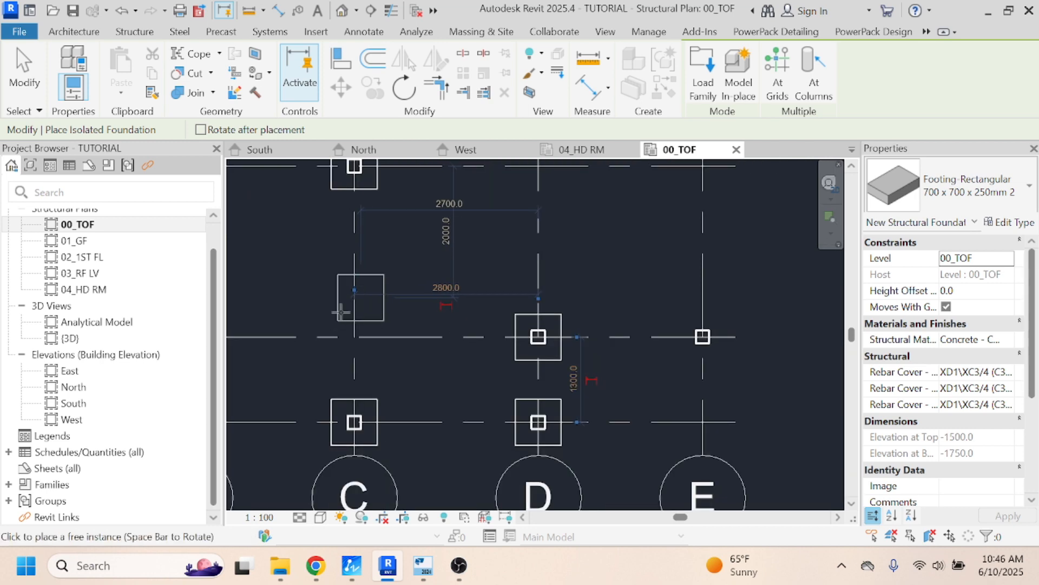
pyautogui.scroll(-1, 335, 306)
pyautogui.scroll(4, 582, 341)
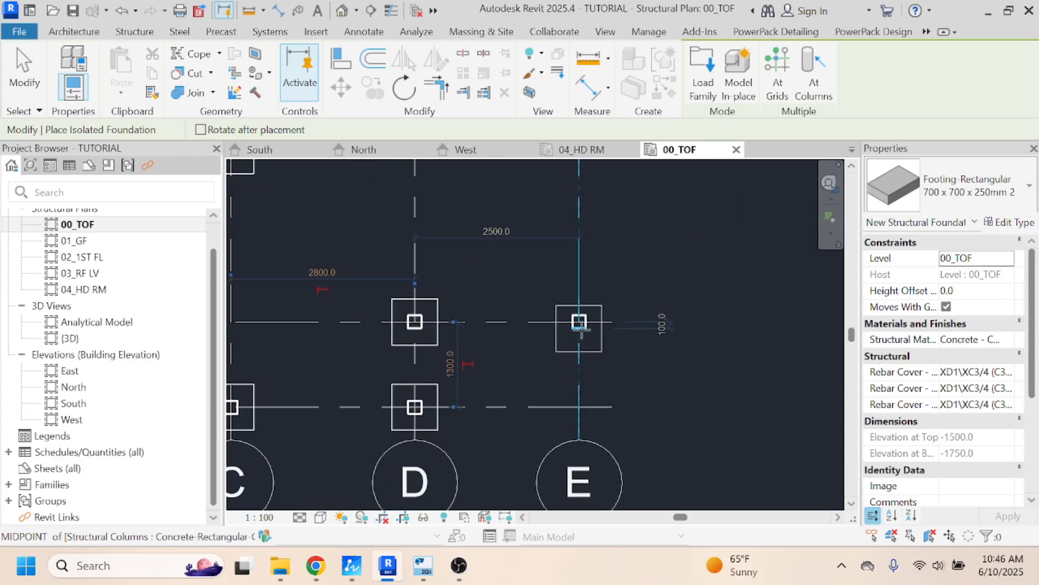
pyautogui.click(576, 310)
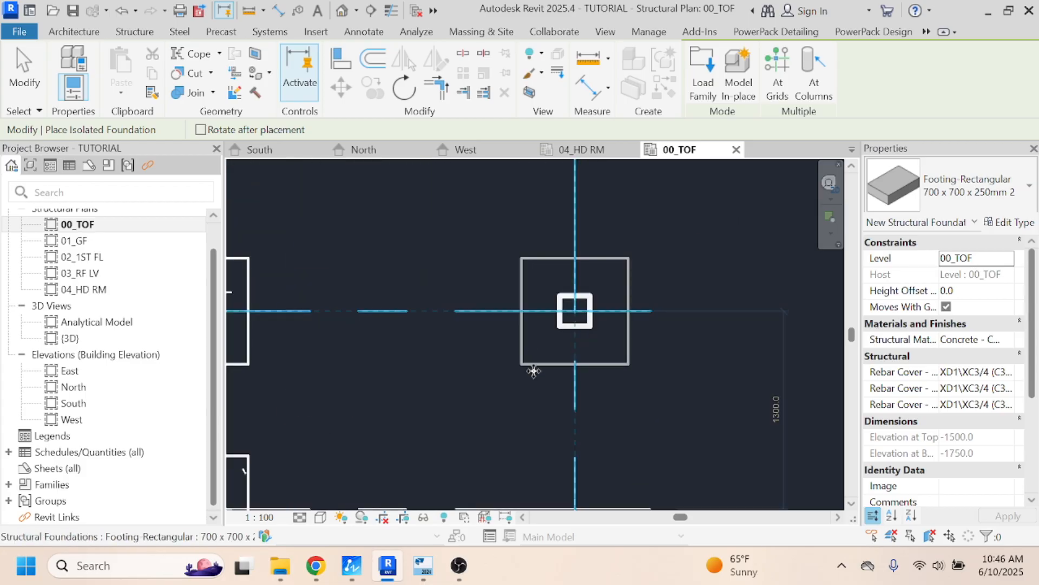
# - Place the missing 700 x 700 x 250 mm footing under the column at grids D and 4, and end the placement
pyautogui.scroll(-4, 628, 379)
pyautogui.scroll(-4, 671, 394)
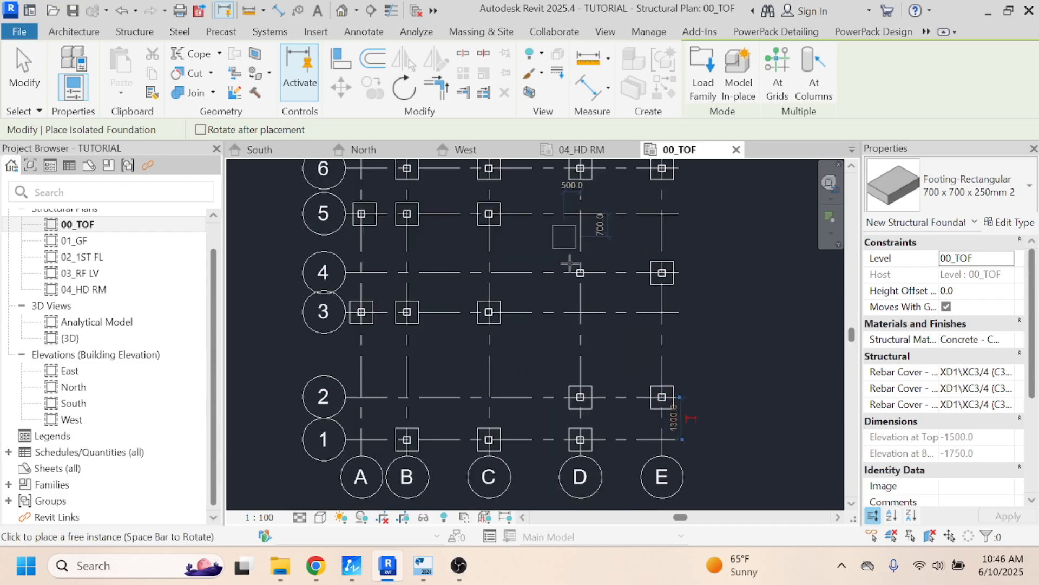
pyautogui.scroll(3, 578, 268)
pyautogui.click(587, 283)
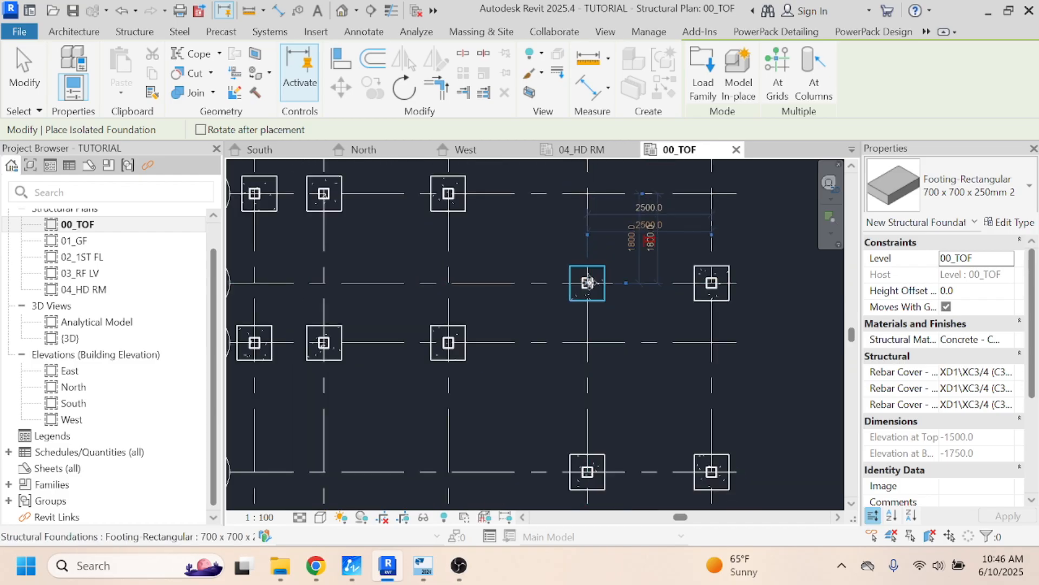
pyautogui.press('Escape')
pyautogui.press('Escape')
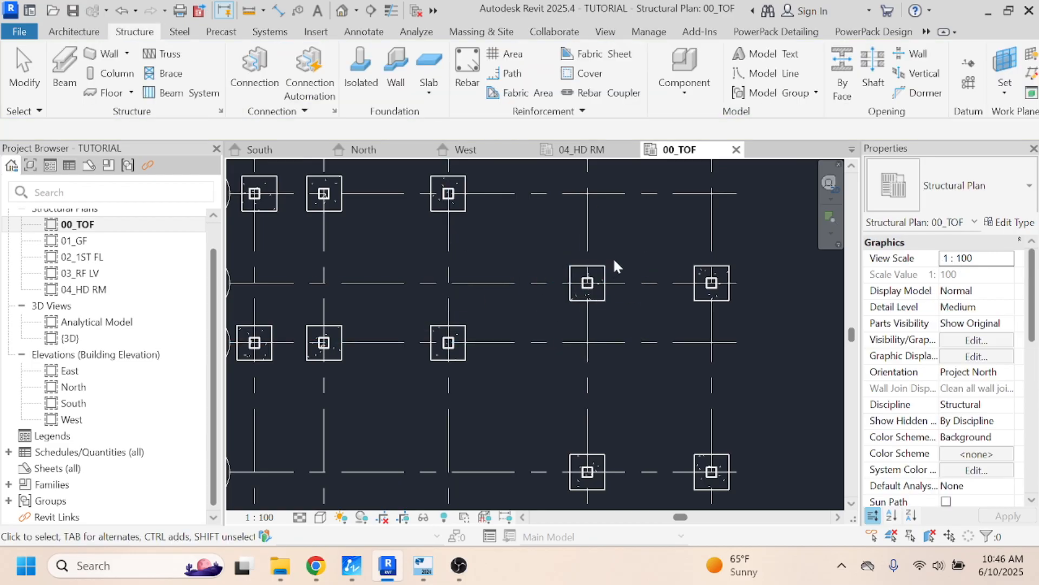
# - Switch to Tekla Structural Designer and check the sizes of the pad bases on grid 6 at B, C and D
pyautogui.scroll(-4, 617, 282)
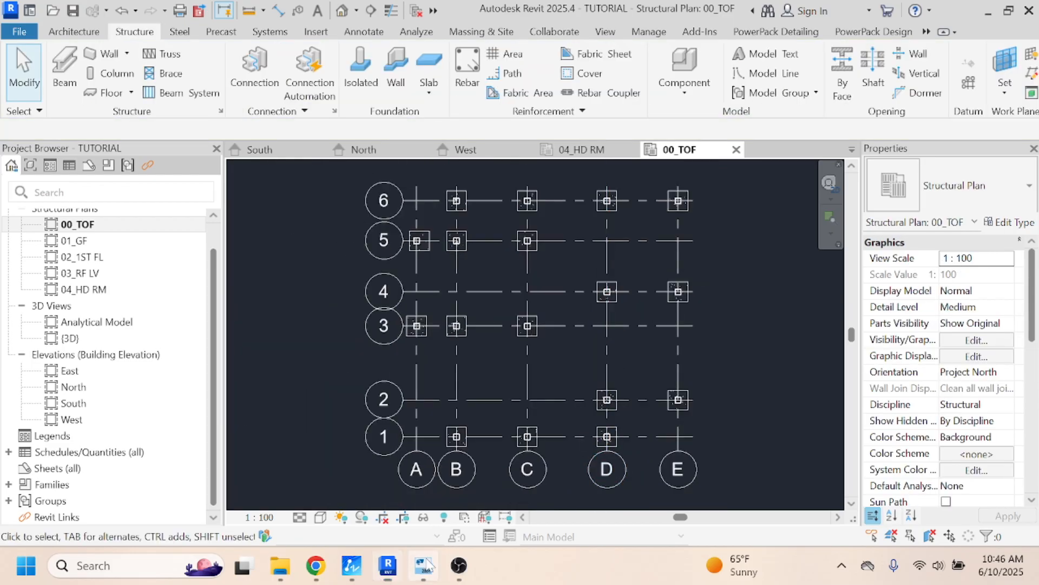
pyautogui.click(423, 565)
pyautogui.moveTo(508, 272)
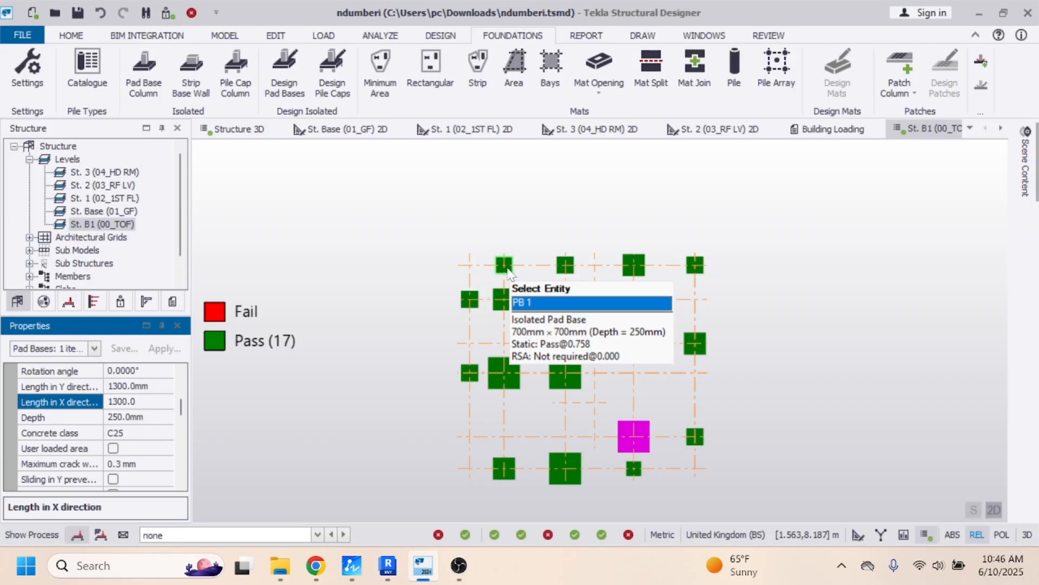
pyautogui.moveTo(567, 279)
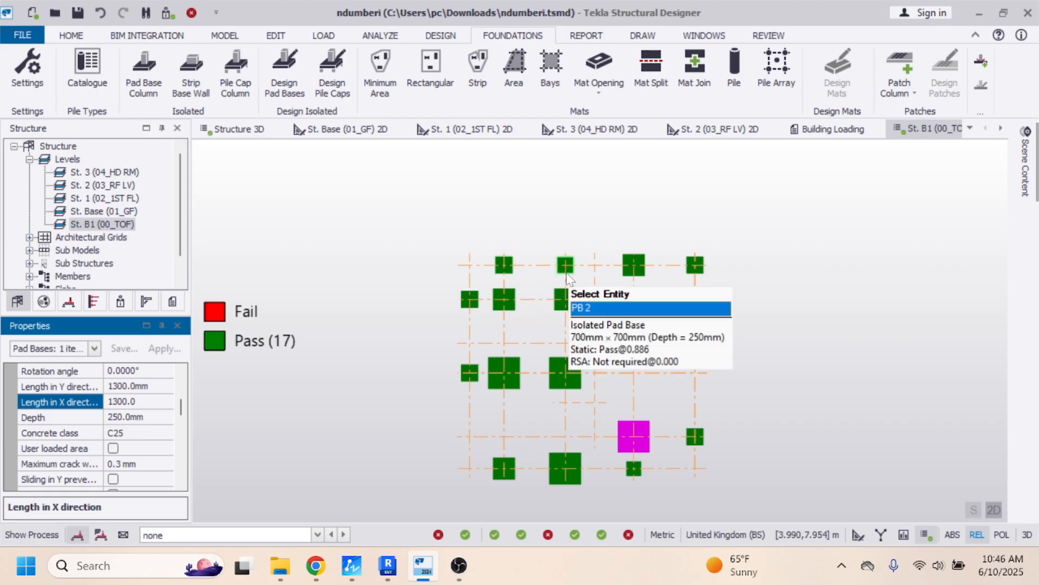
pyautogui.moveTo(625, 271)
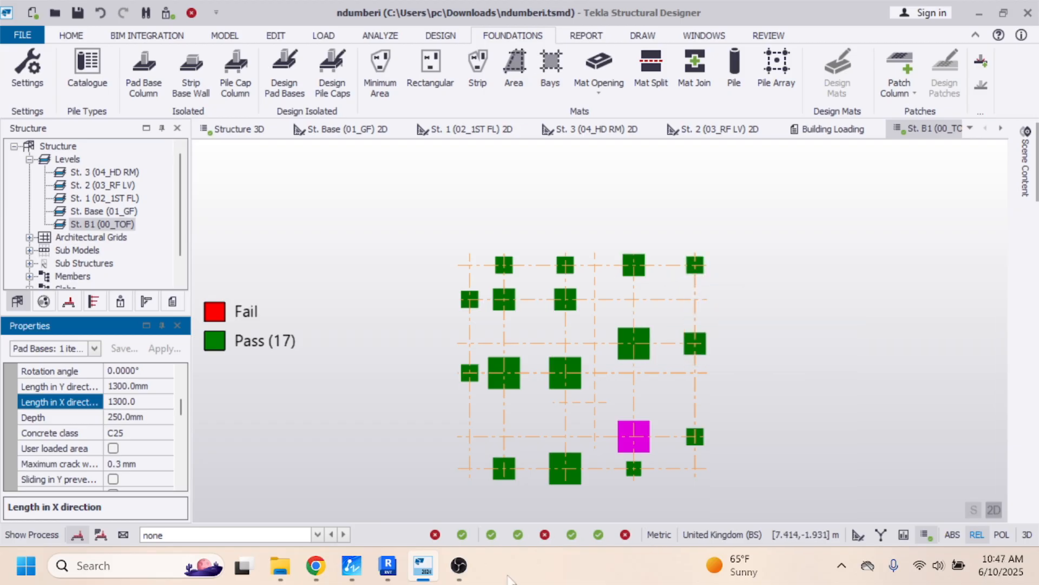
# - Back in Revit, duplicate the type of the footing at grids D and 6 as "900 x 900 x 250mm 3"
pyautogui.click(387, 566)
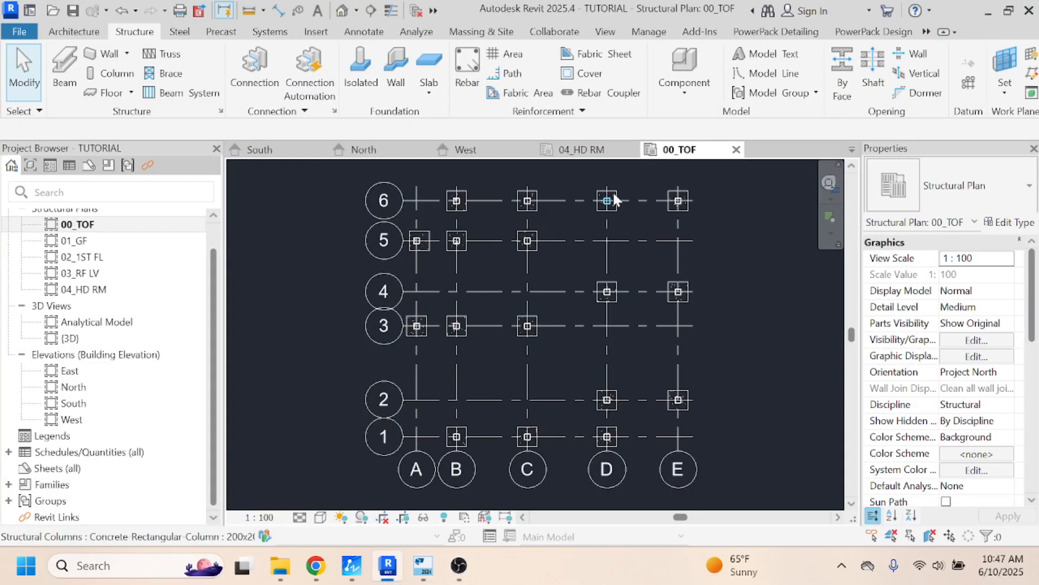
pyautogui.click(610, 209)
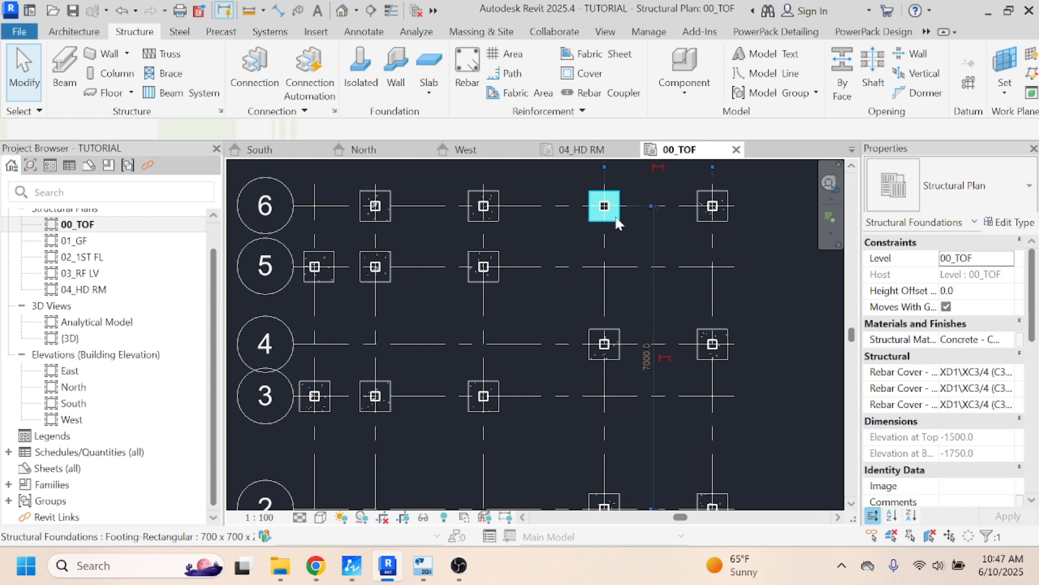
pyautogui.click(1010, 222)
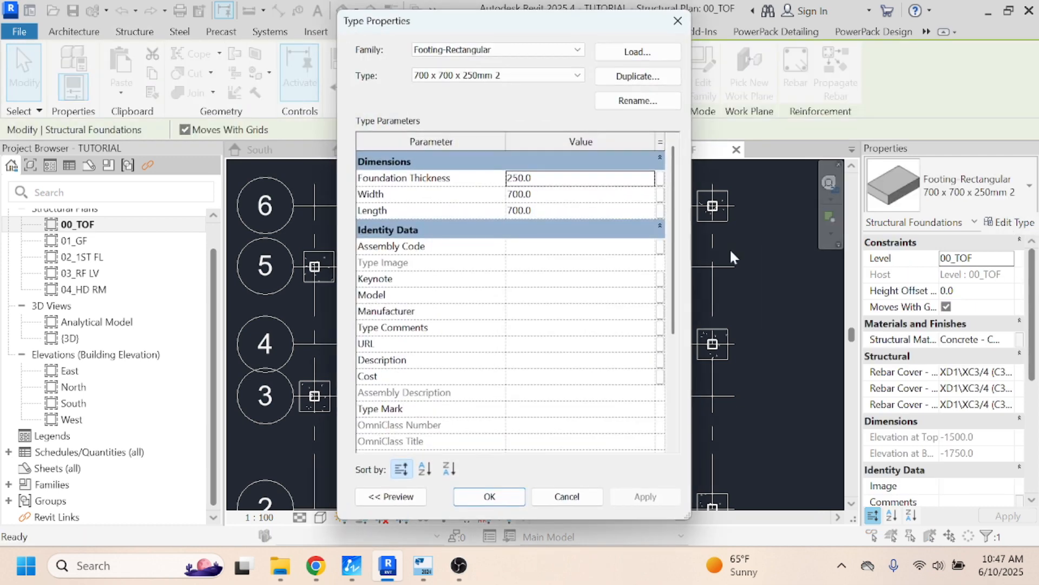
pyautogui.click(639, 76)
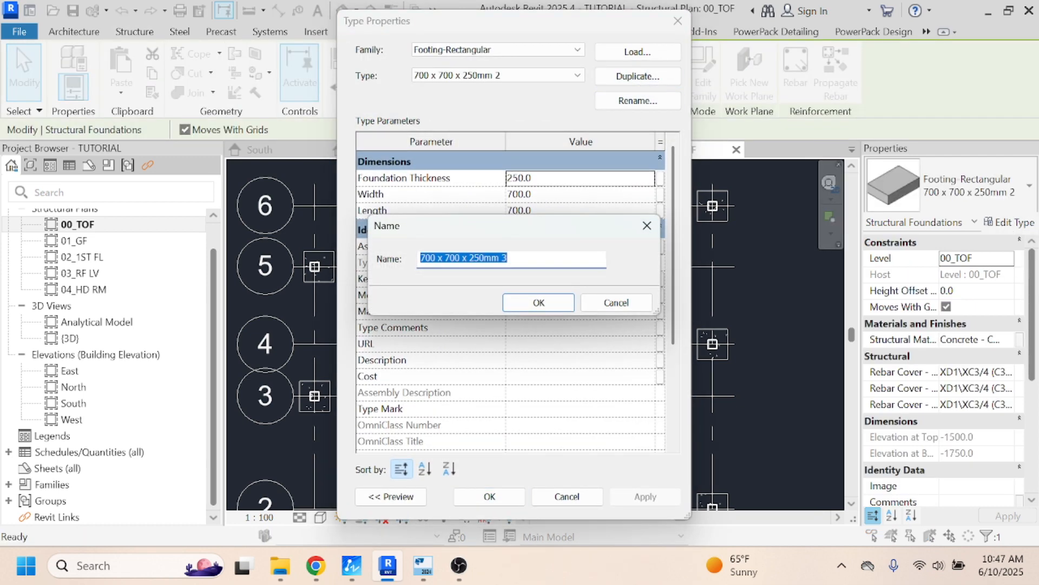
pyautogui.click(436, 258)
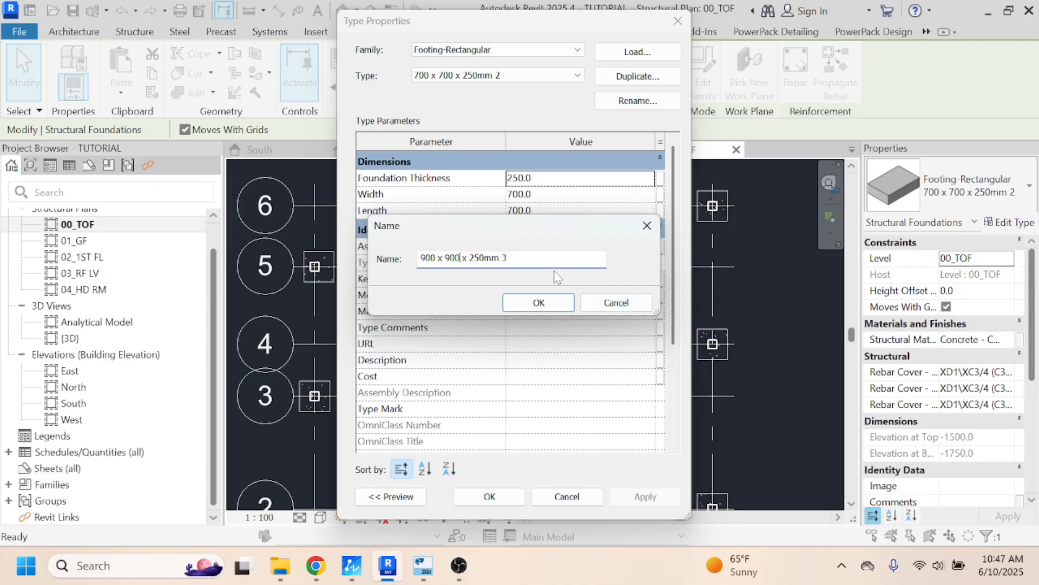
pyautogui.click(542, 304)
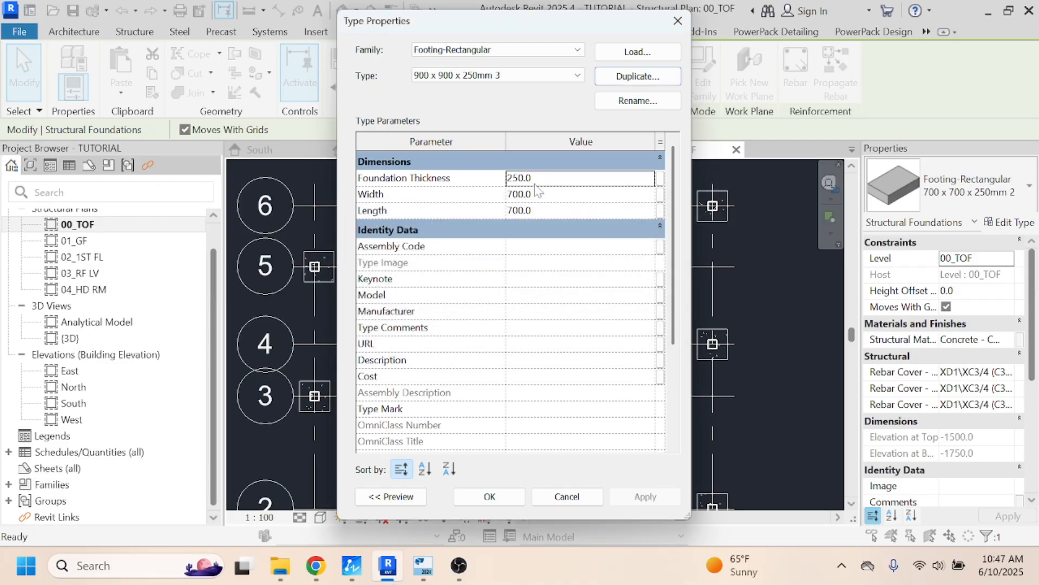
# - Set the new footing type's width and length to 900 mm, apply it and deselect the footing
pyautogui.click(528, 195)
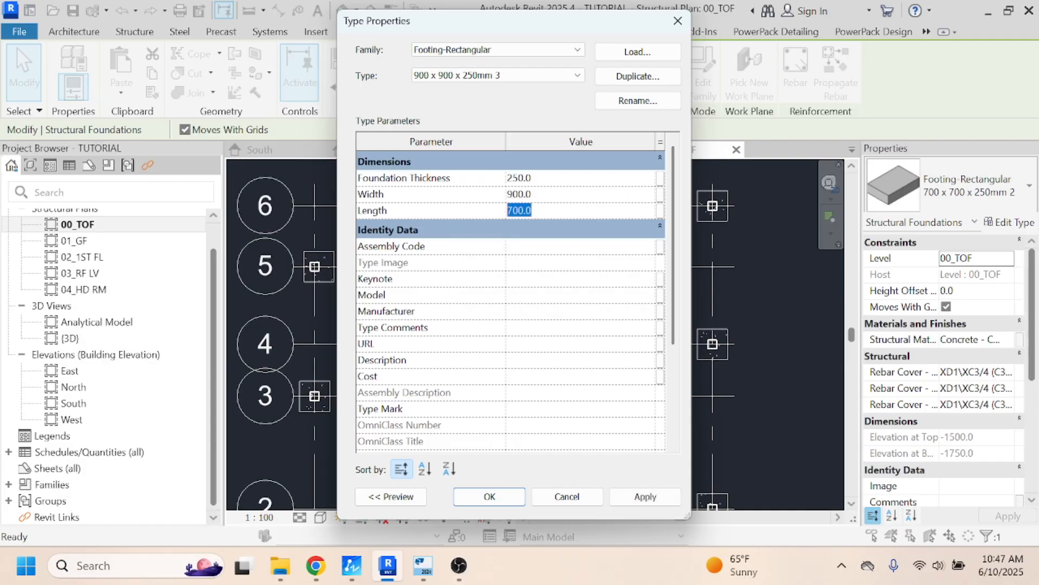
pyautogui.click(645, 496)
pyautogui.click(512, 496)
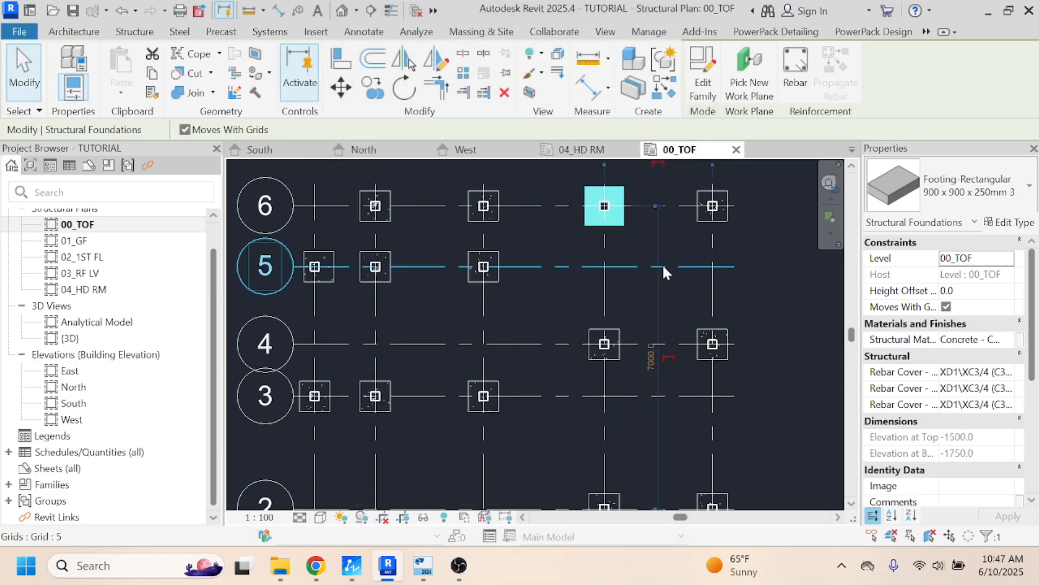
pyautogui.click(634, 244)
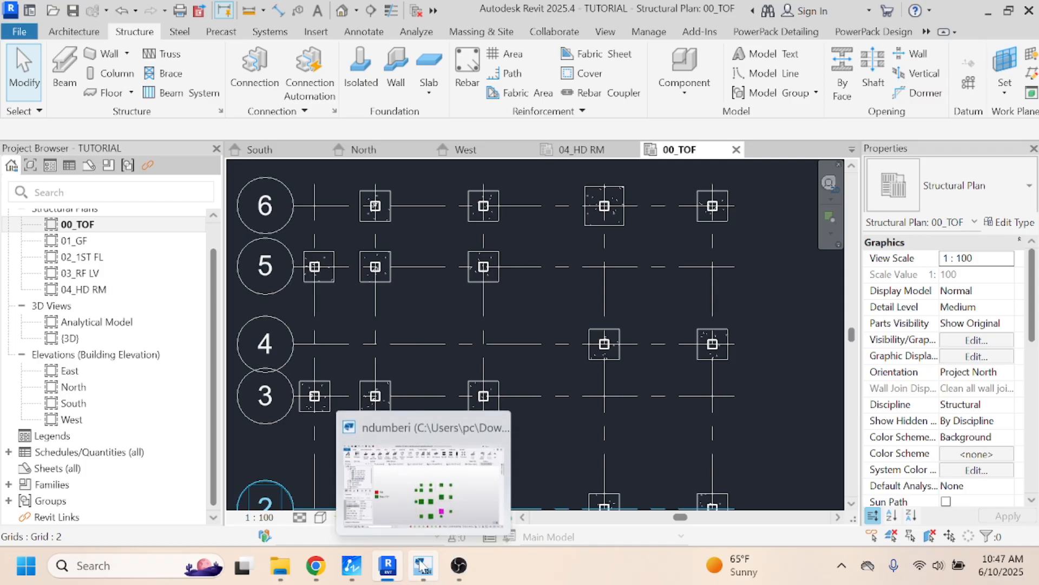
# - Check the sizes of the grid 5 pad bases at B and C in Tekla Structural Designer and return to Revit
pyautogui.click(423, 564)
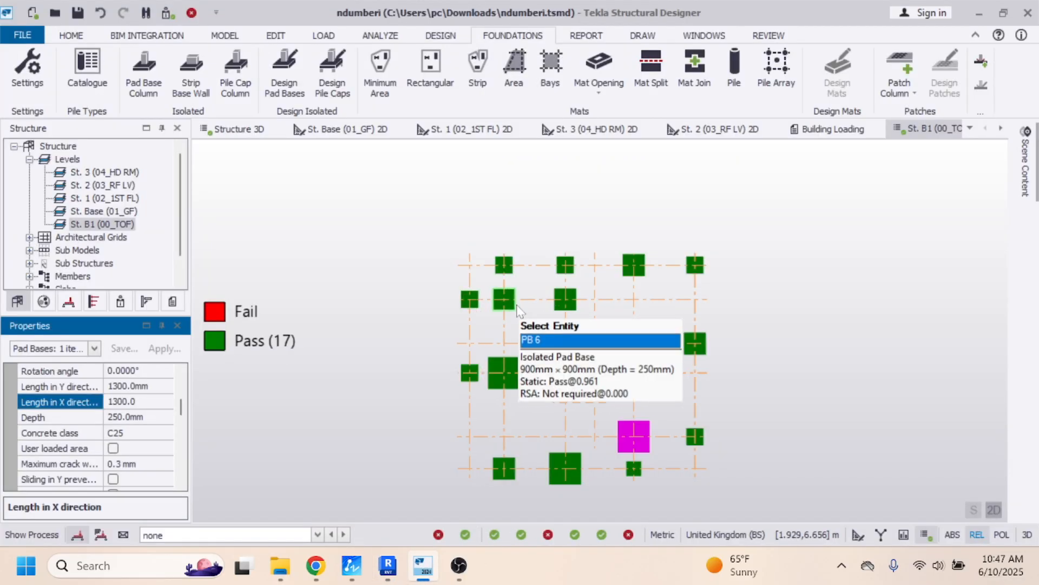
pyautogui.moveTo(564, 307)
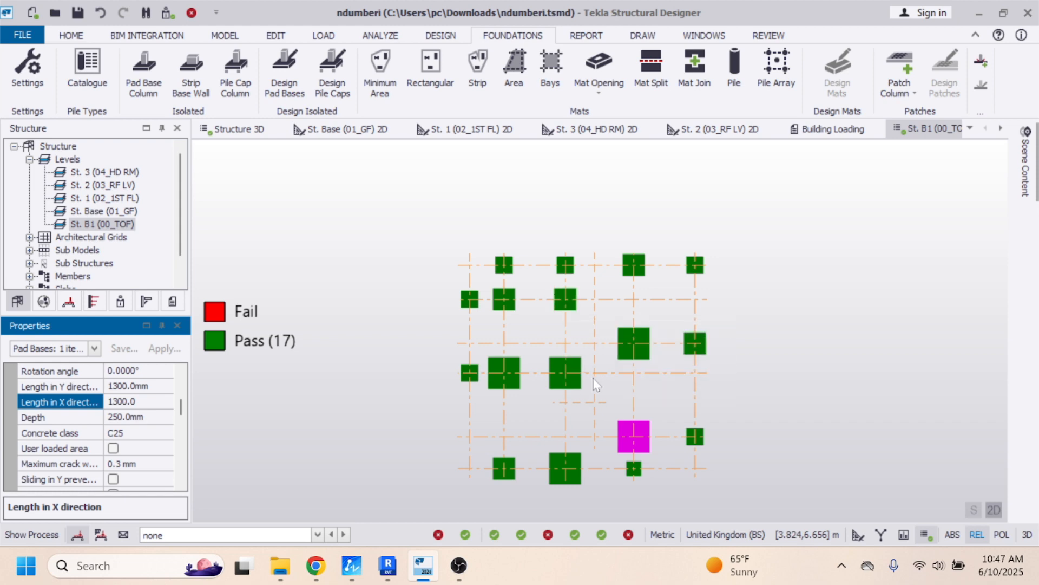
pyautogui.click(397, 568)
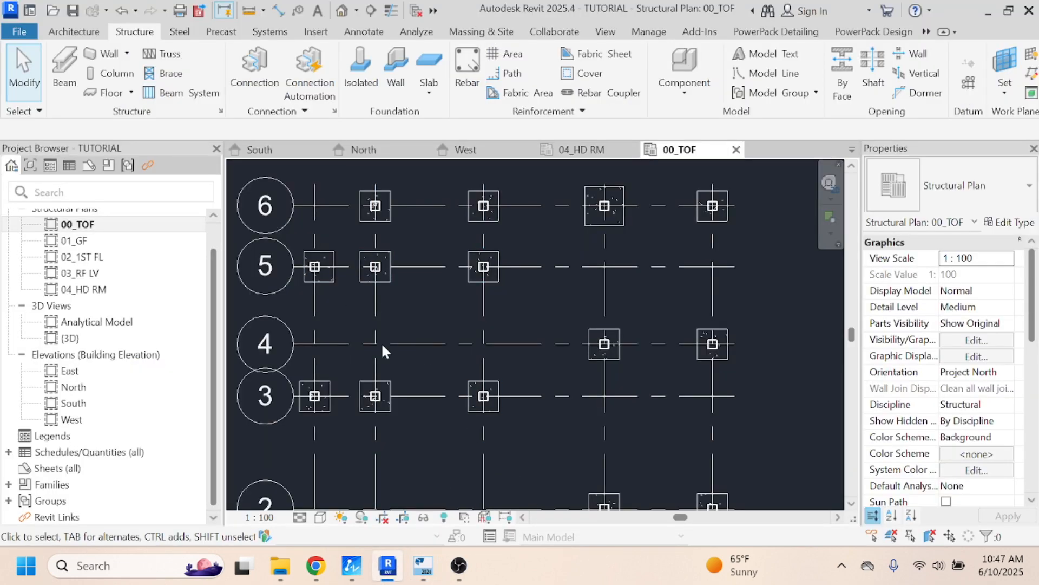
# - Delete the 700 mm footing at grids A and 5 and copy the 900 x 900 x 250 mm footing from D and 6 onto that column
pyautogui.click(330, 277)
pyautogui.click(587, 217)
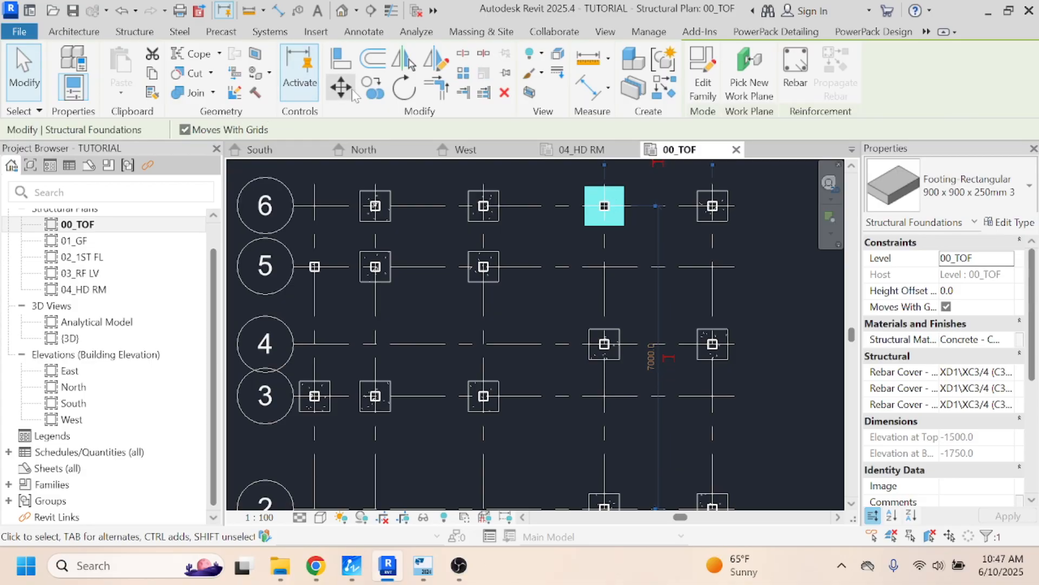
pyautogui.click(379, 87)
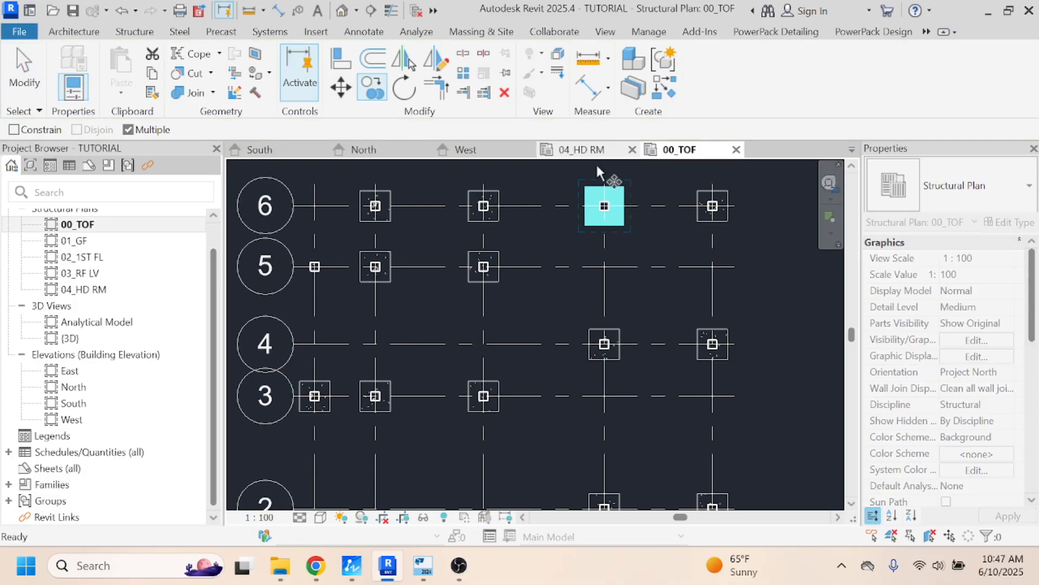
pyautogui.click(604, 206)
pyautogui.scroll(2, 318, 268)
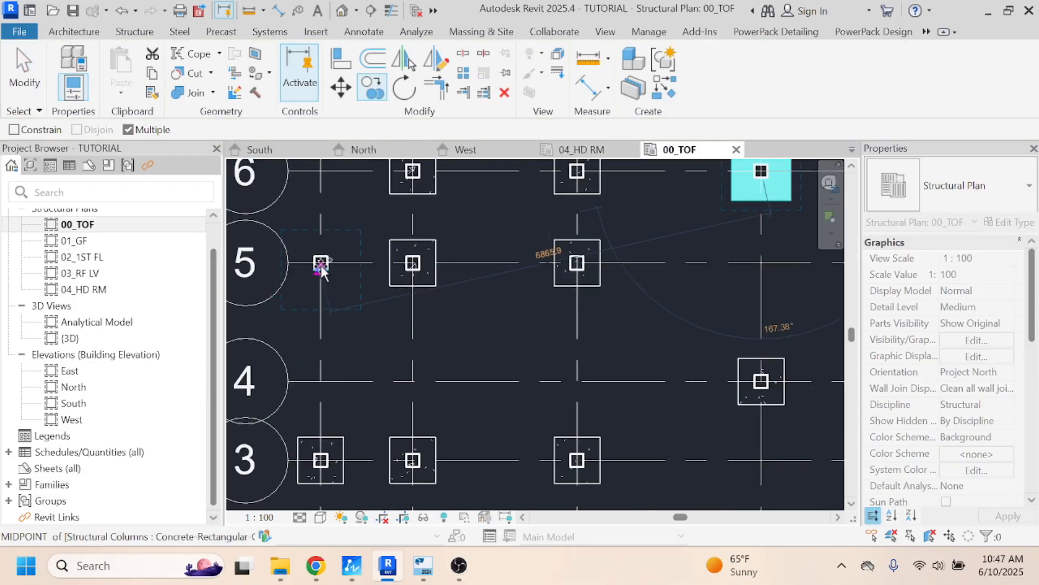
pyautogui.click(321, 263)
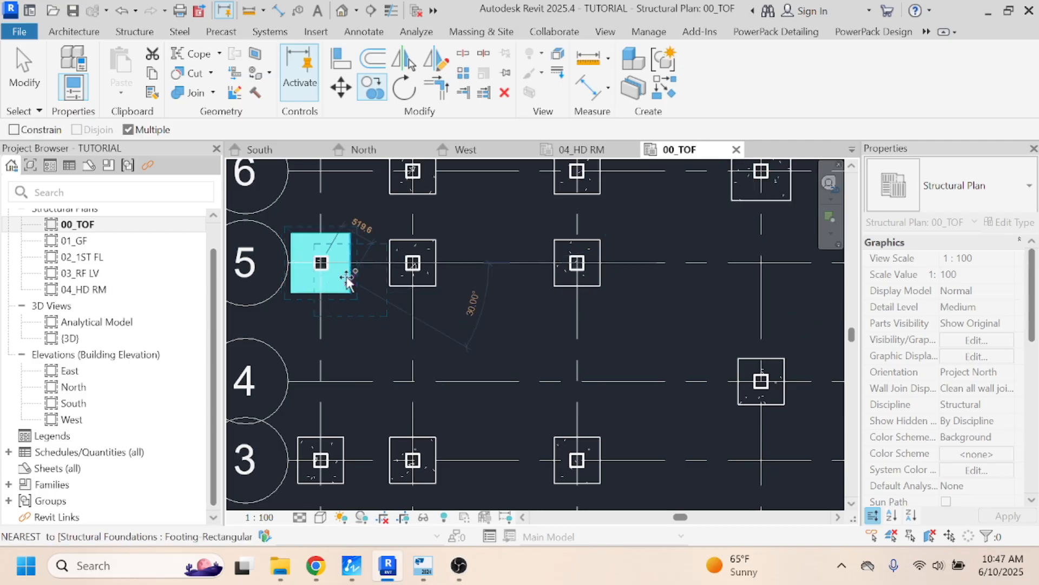
# - End the footing copy, check the grid 5 pad base layout in Tekla Structural Designer and return to Revit
pyautogui.press('Escape')
pyautogui.press('Escape')
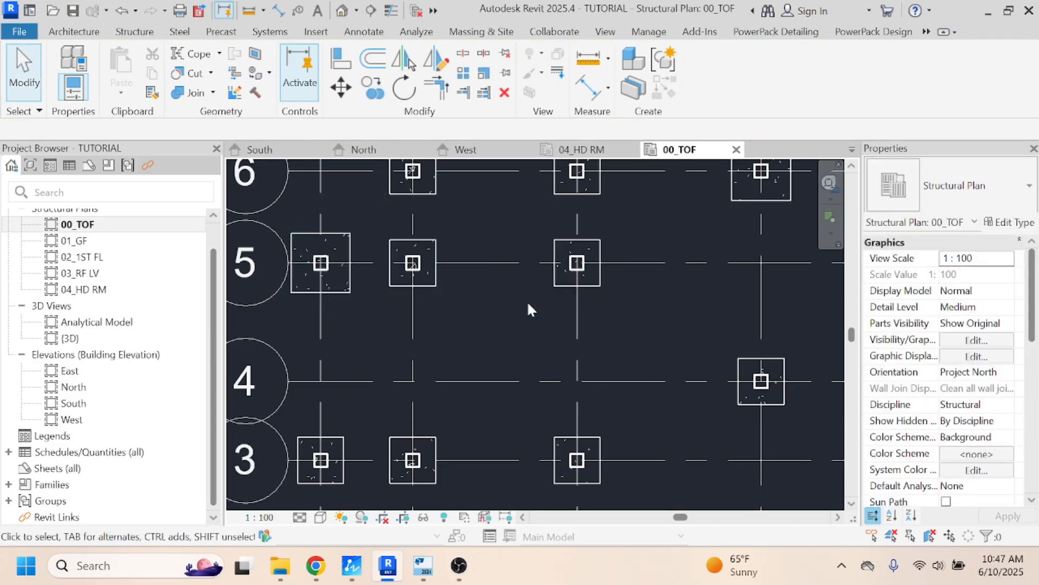
pyautogui.click(400, 567)
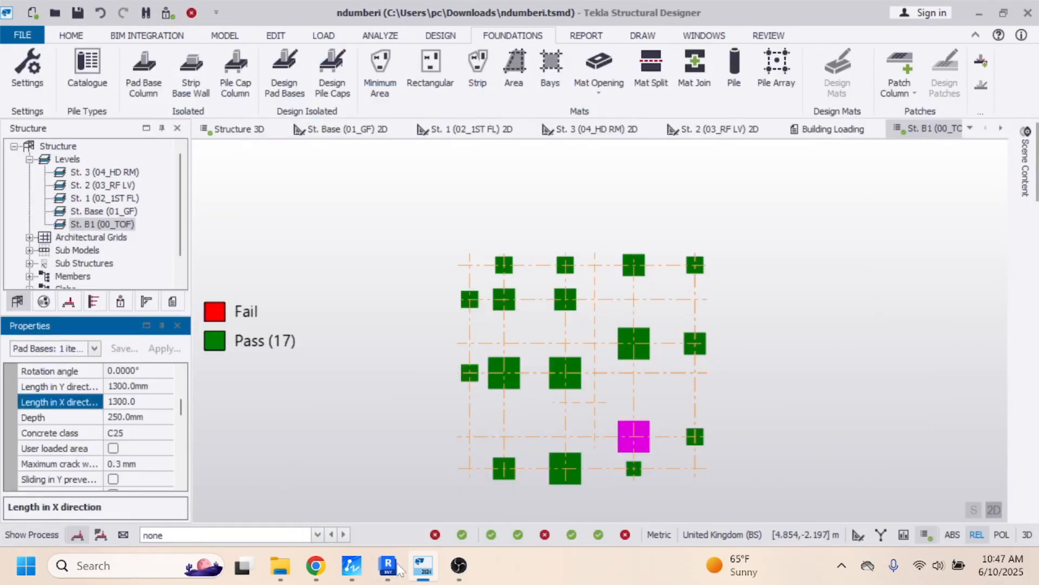
pyautogui.click(399, 566)
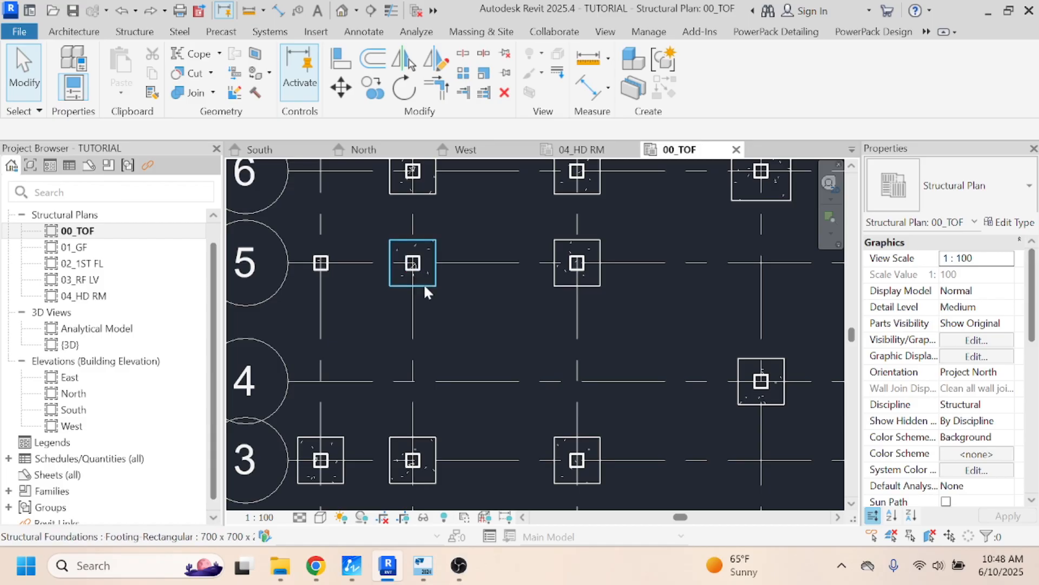
# - Replace the 900 mm footing at grids A and 5 with a copy of the 700 x 700 x 250 mm footing from B and 5
pyautogui.click(424, 284)
pyautogui.click(372, 86)
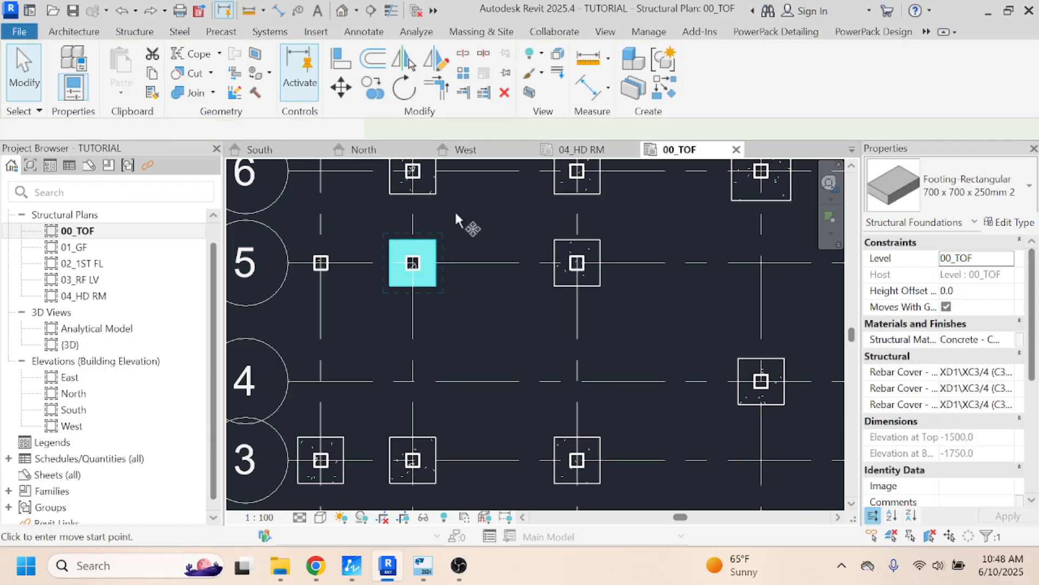
pyautogui.click(413, 262)
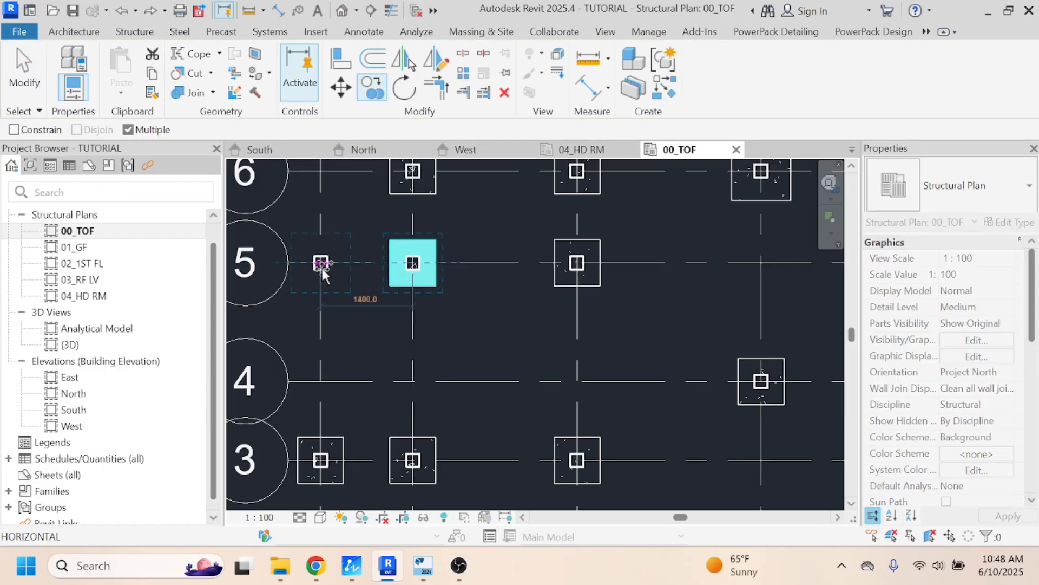
pyautogui.scroll(3, 321, 264)
pyautogui.click(321, 262)
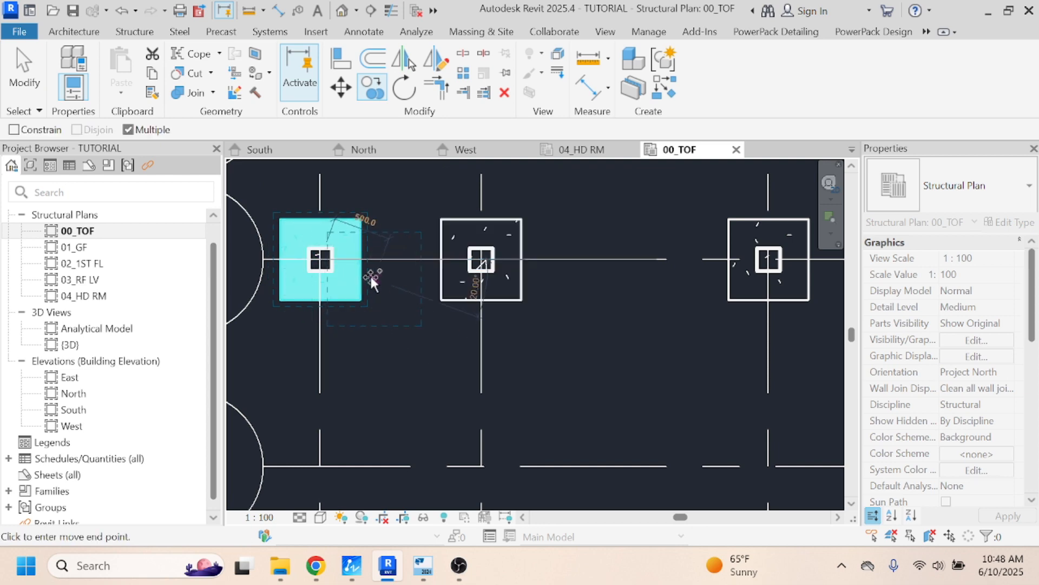
pyautogui.press('Escape')
pyautogui.press('Escape')
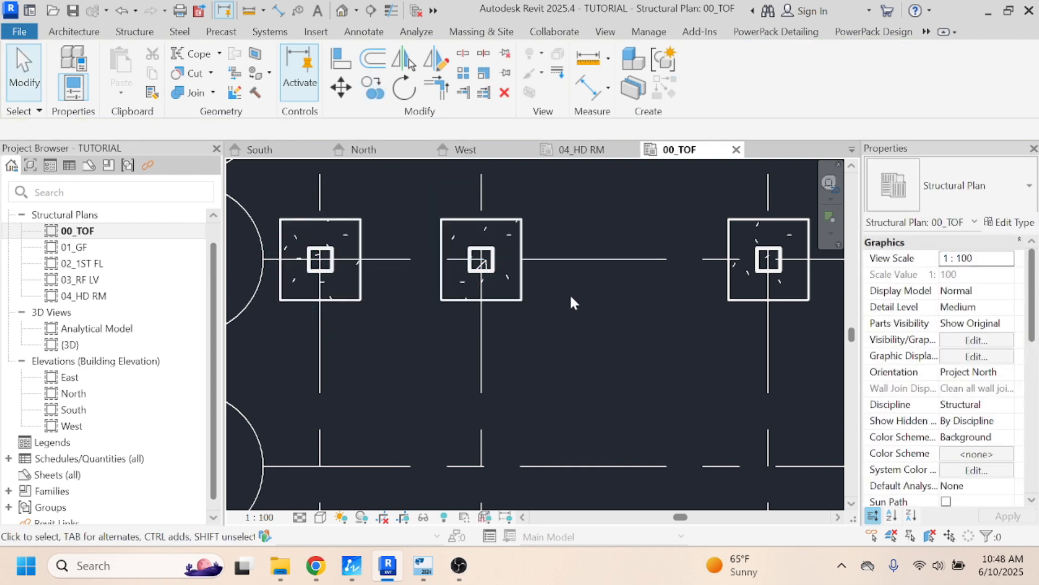
# - Change the footings at grids B-5 and C-5 to the type "900 x 900 x 250mm 3" and deselect them
pyautogui.scroll(-3, 565, 296)
pyautogui.click(522, 294)
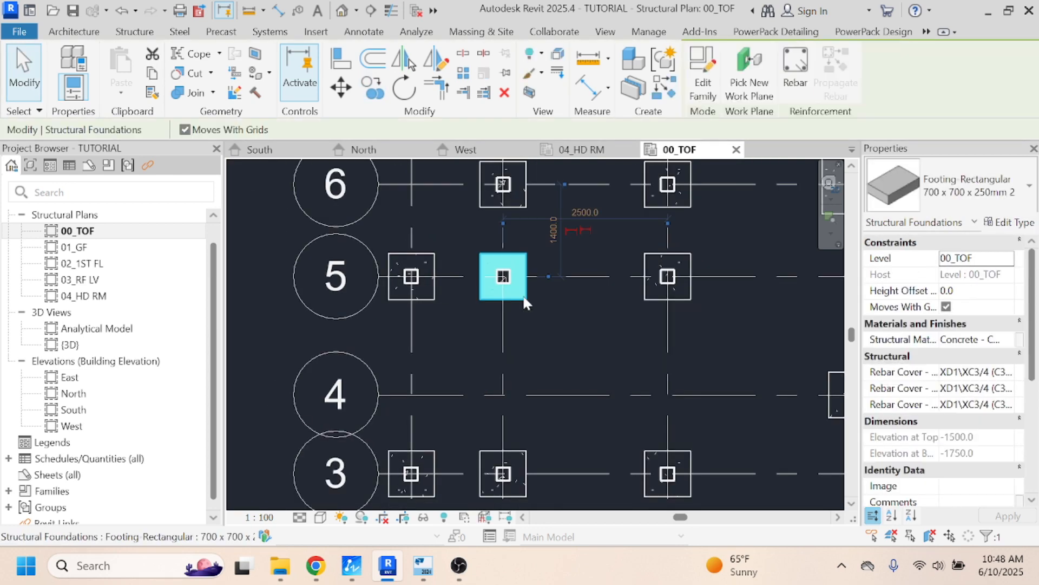
pyautogui.keyDown('ctrl'); pyautogui.click(648, 294); pyautogui.keyUp('ctrl')
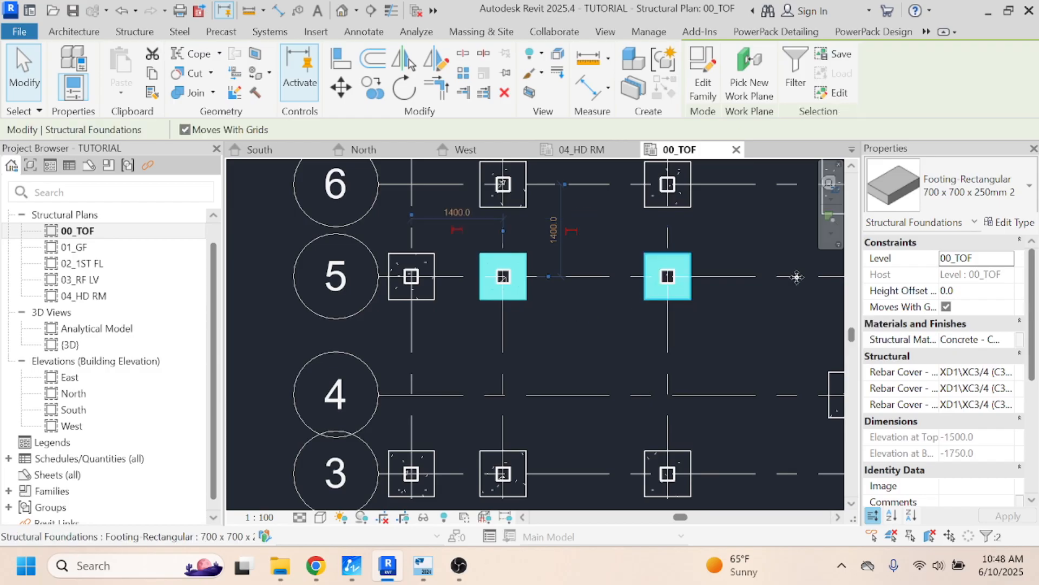
pyautogui.click(1007, 224)
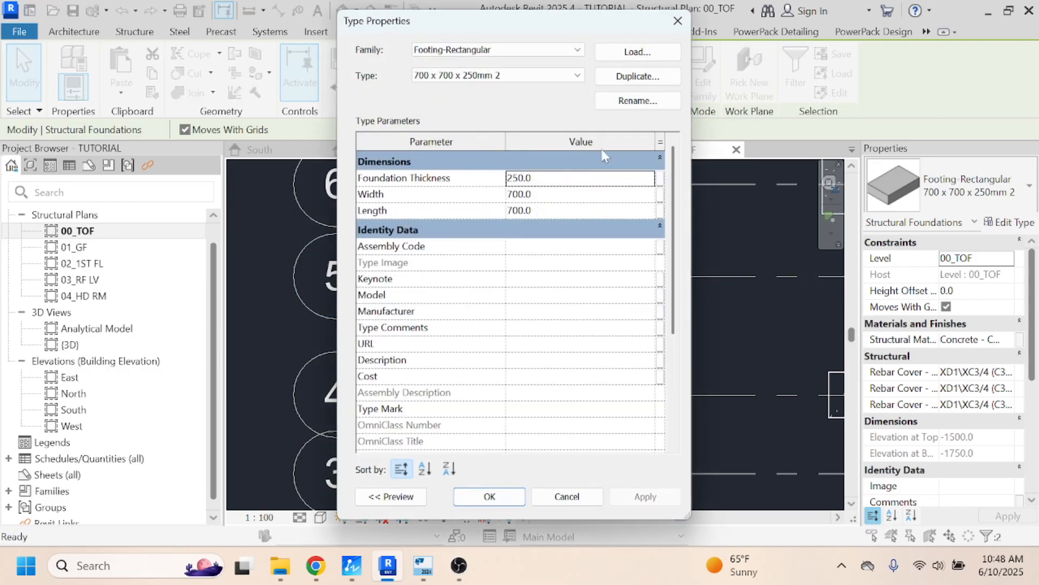
pyautogui.click(514, 75)
pyautogui.click(471, 99)
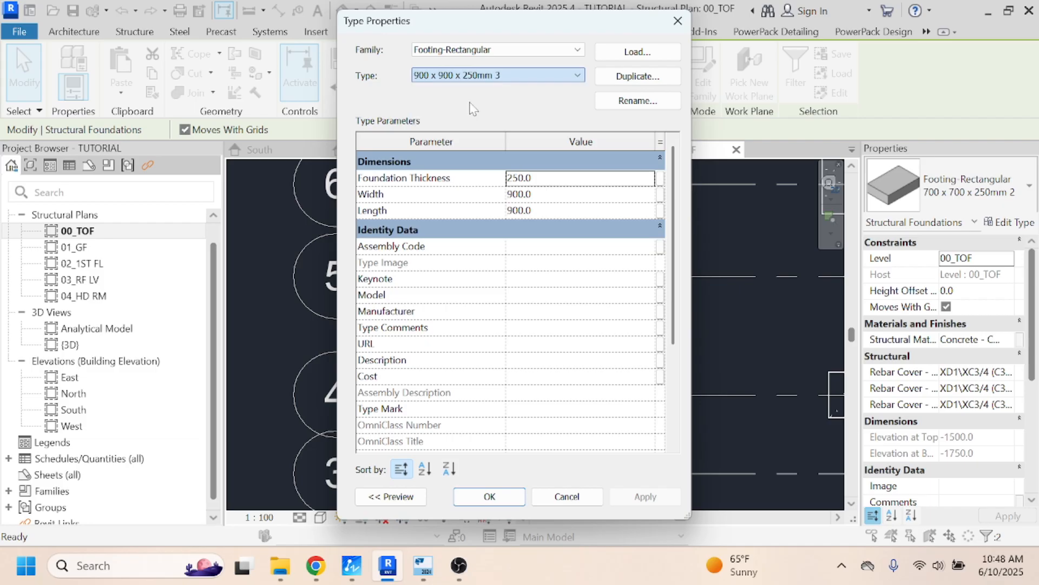
pyautogui.click(491, 496)
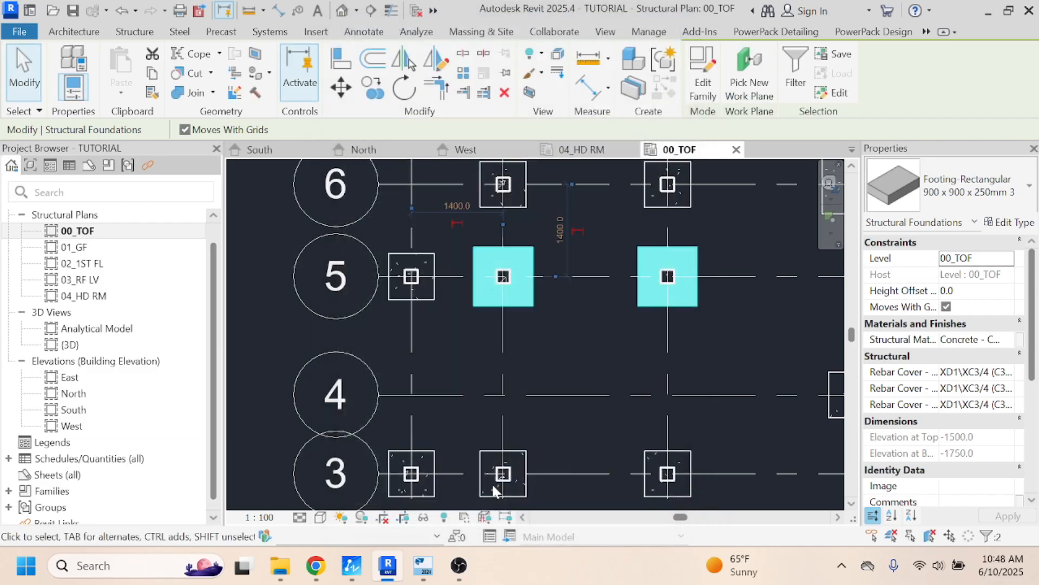
pyautogui.scroll(-3, 362, 246)
pyautogui.click(563, 289)
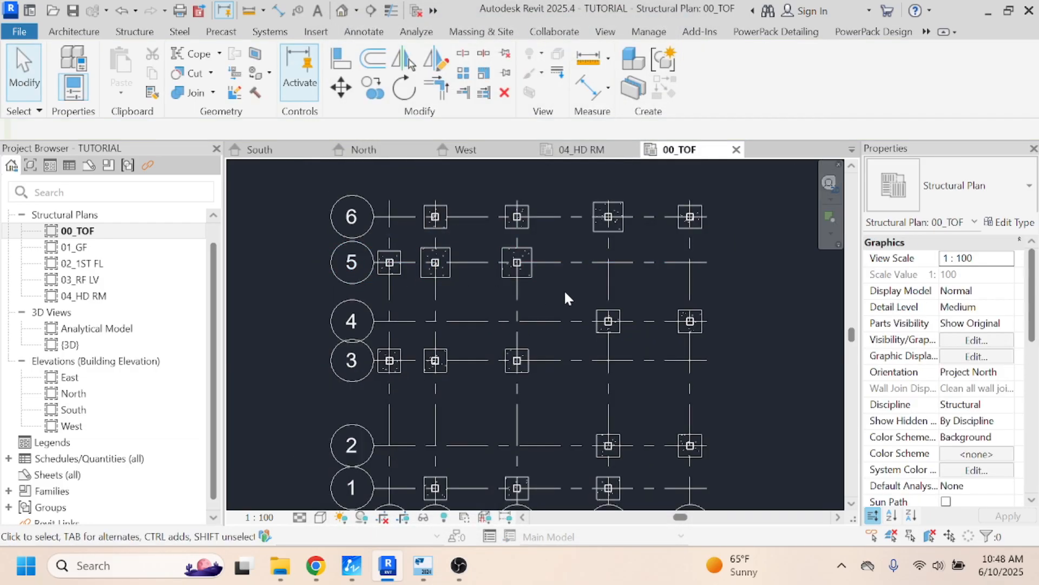
# - Check the pad base layout in Tekla Structural Designer and, in Revit, change the footing at grids E and 4 to "900 x 900 x 250mm 3"
pyautogui.click(424, 565)
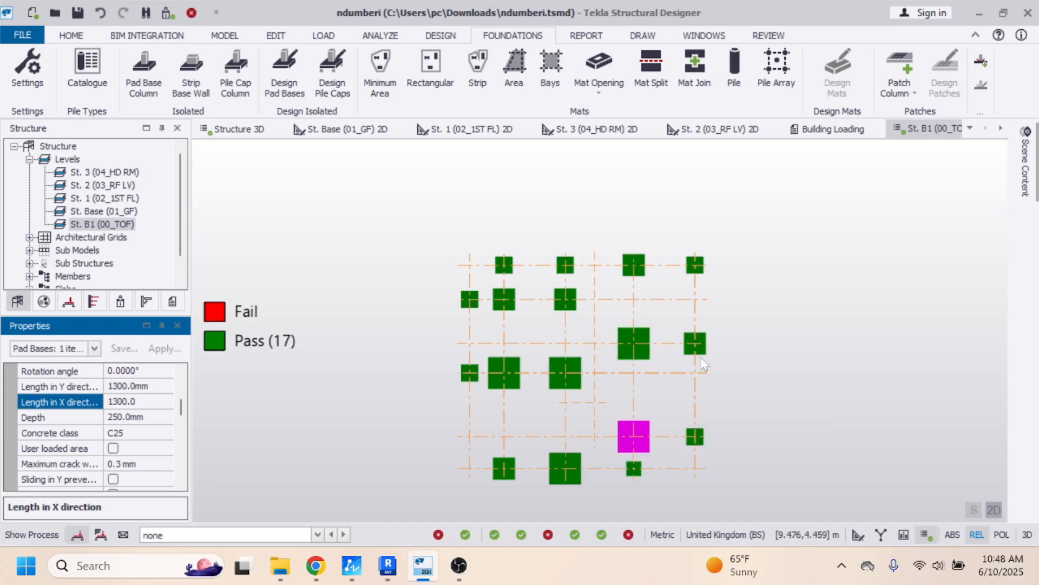
pyautogui.click(387, 566)
pyautogui.click(698, 325)
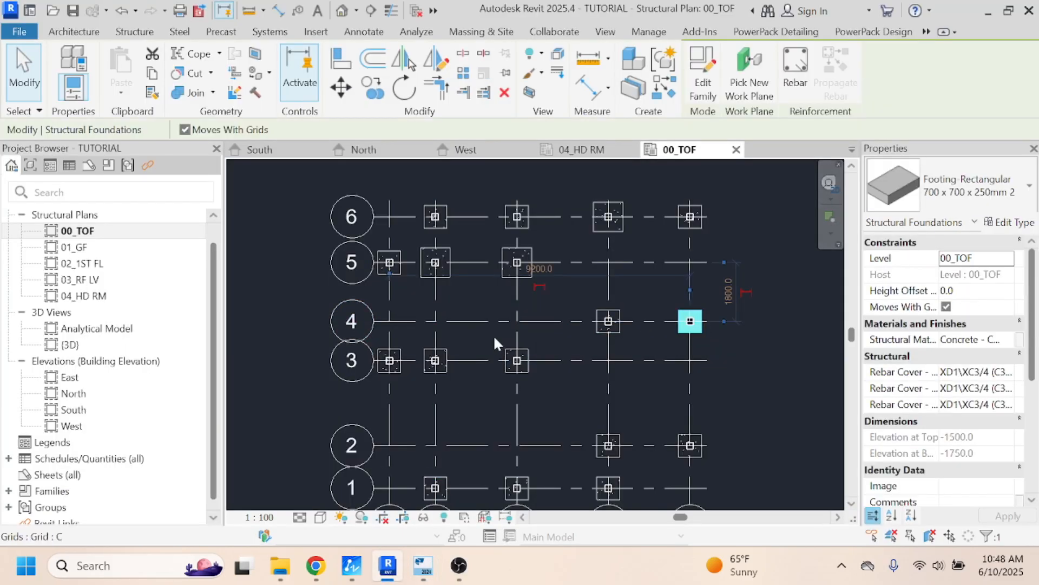
pyautogui.click(1010, 223)
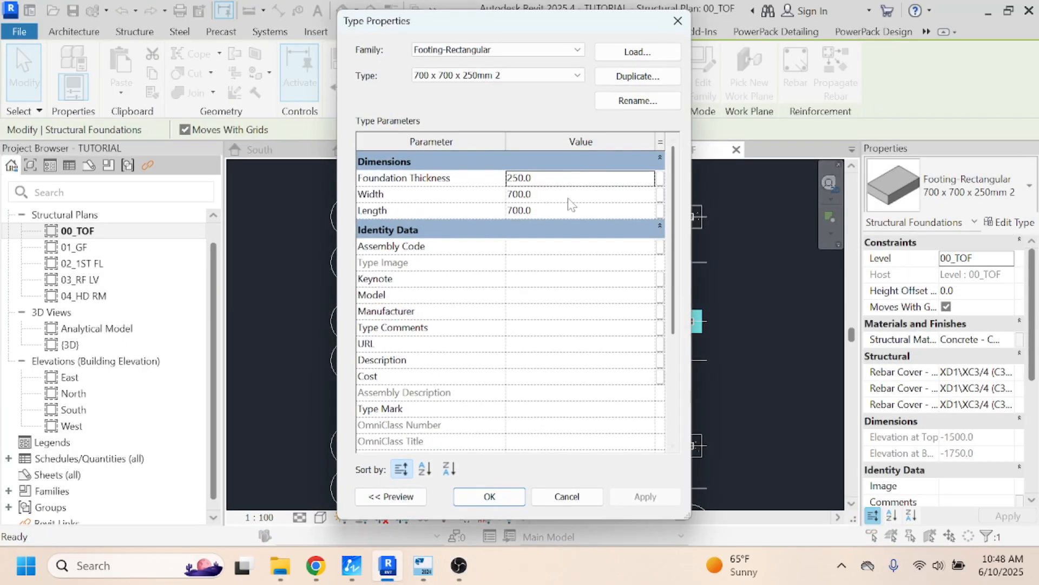
pyautogui.click(512, 75)
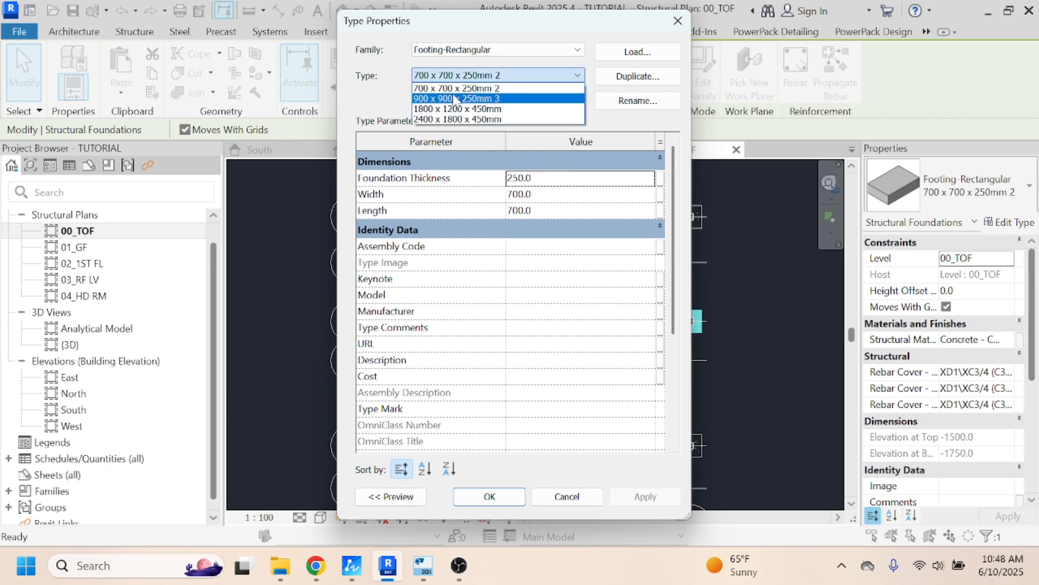
pyautogui.click(460, 97)
pyautogui.click(489, 496)
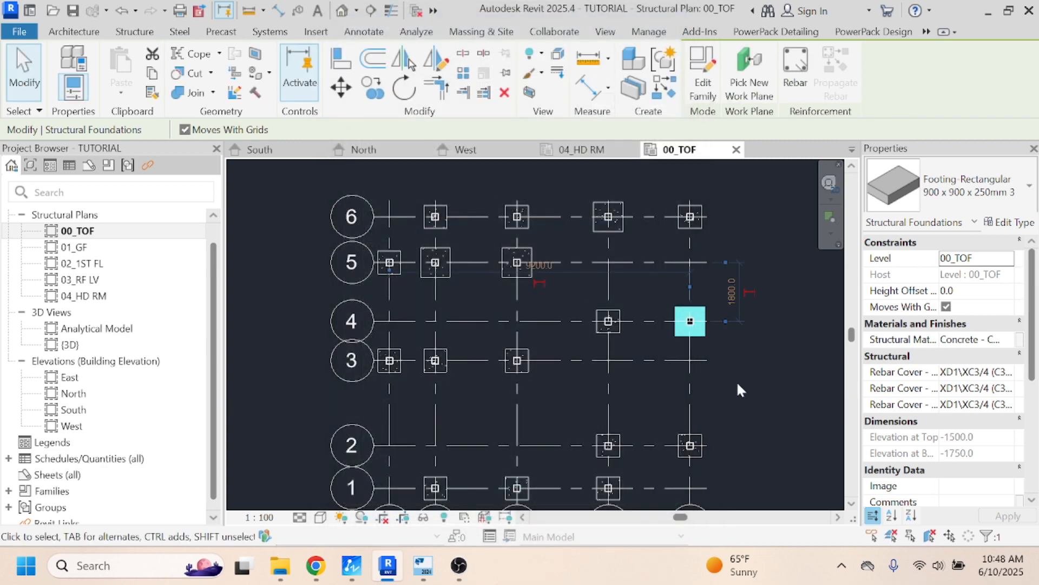
pyautogui.click(726, 368)
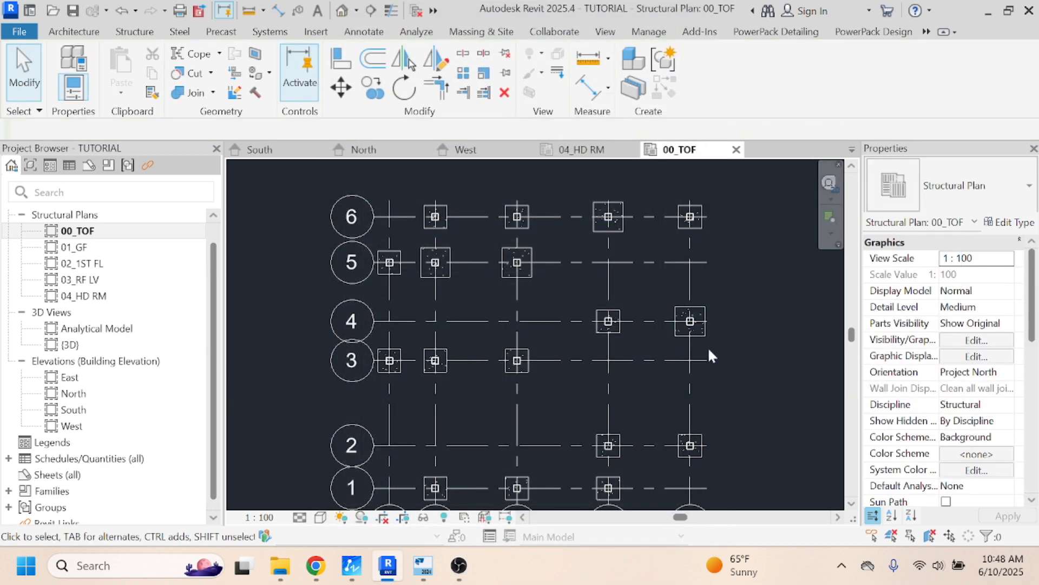
pyautogui.click(618, 331)
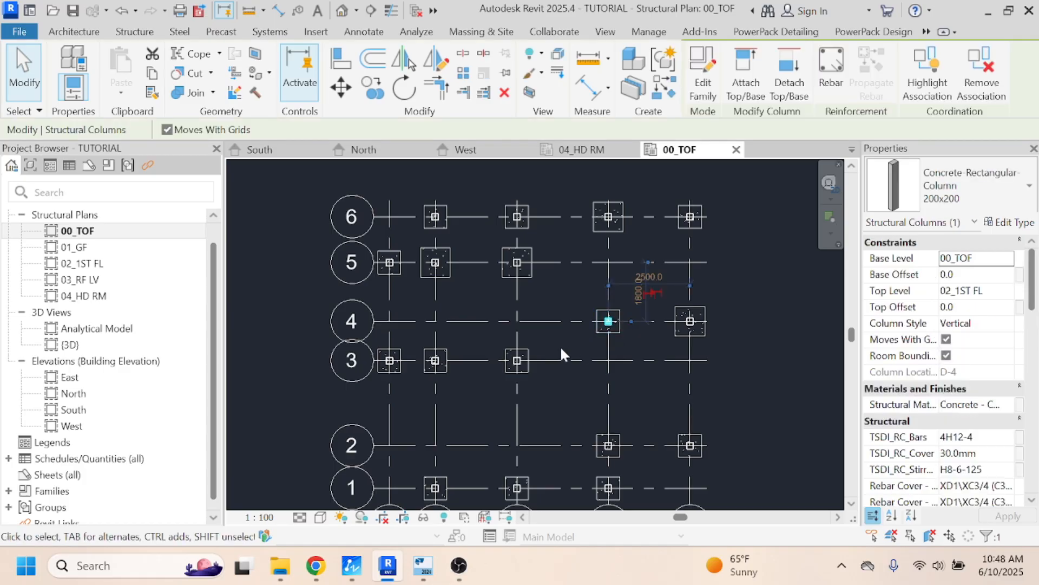
pyautogui.keyDown('ctrl'); pyautogui.click(440, 366); pyautogui.keyUp('ctrl')
pyautogui.keyDown('ctrl'); pyautogui.click(525, 365); pyautogui.keyUp('ctrl')
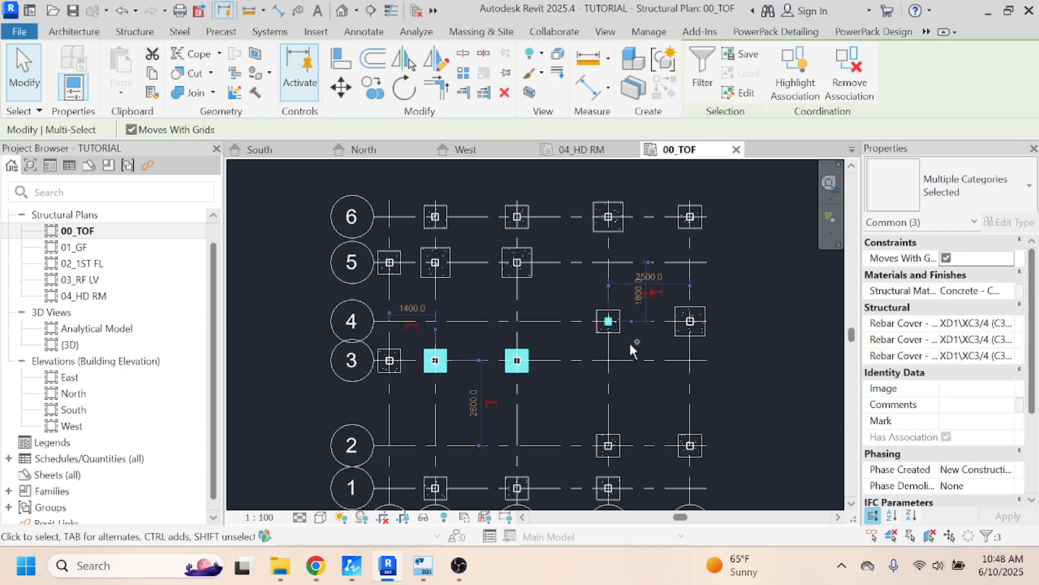
pyautogui.keyDown('ctrl'); pyautogui.click(621, 326); pyautogui.keyUp('ctrl')
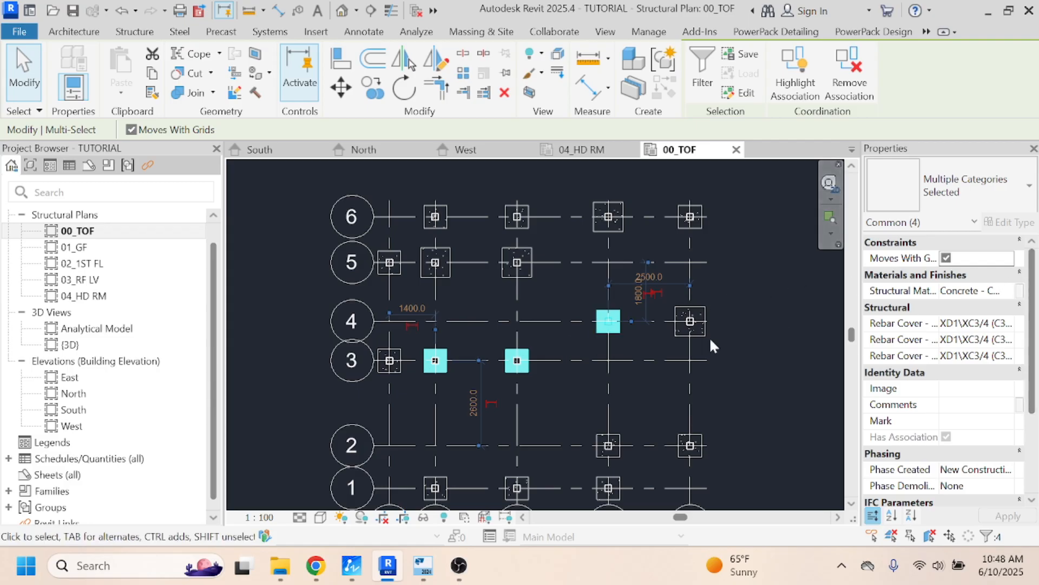
pyautogui.press('Escape')
# - Select the footings at grids B-3, C-3 and D-4 and duplicate their type as "1300 x 1300 x 250mm 3"
pyautogui.click(529, 365)
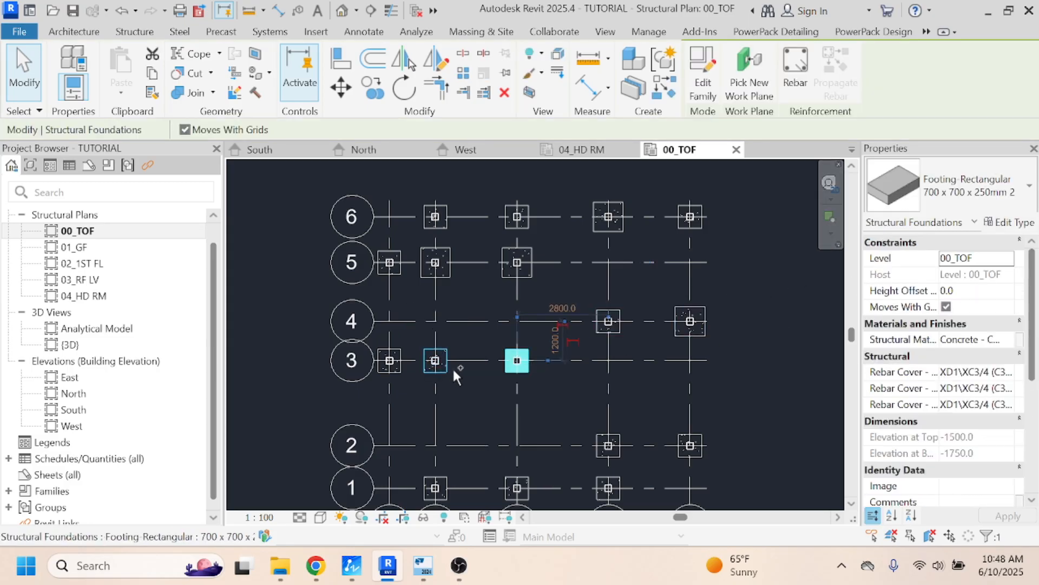
pyautogui.keyDown('ctrl'); pyautogui.click(444, 367); pyautogui.keyUp('ctrl')
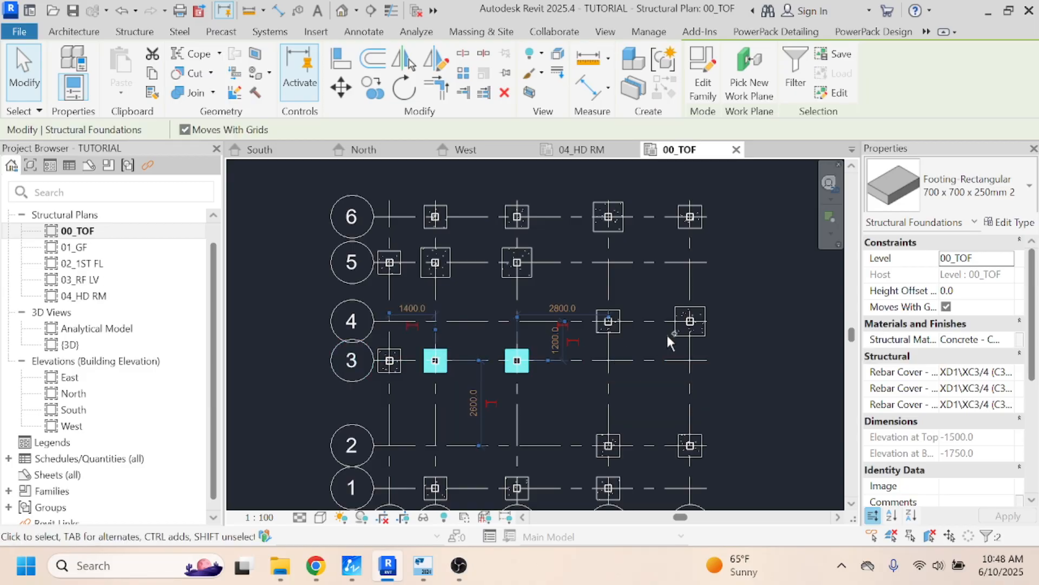
pyautogui.keyDown('ctrl'); pyautogui.click(620, 329); pyautogui.keyUp('ctrl')
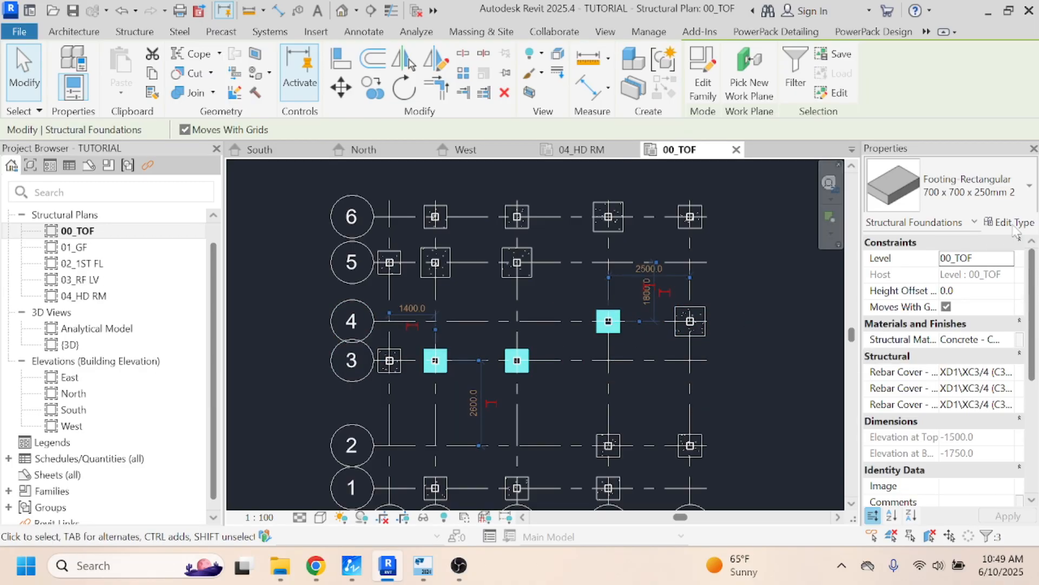
pyautogui.click(1010, 224)
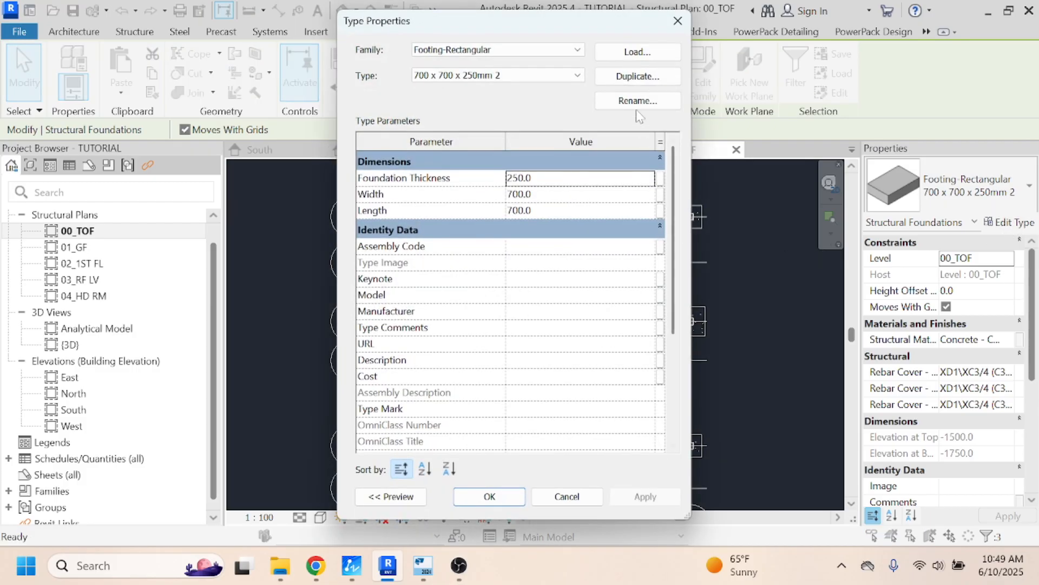
pyautogui.click(637, 76)
pyautogui.click(428, 257)
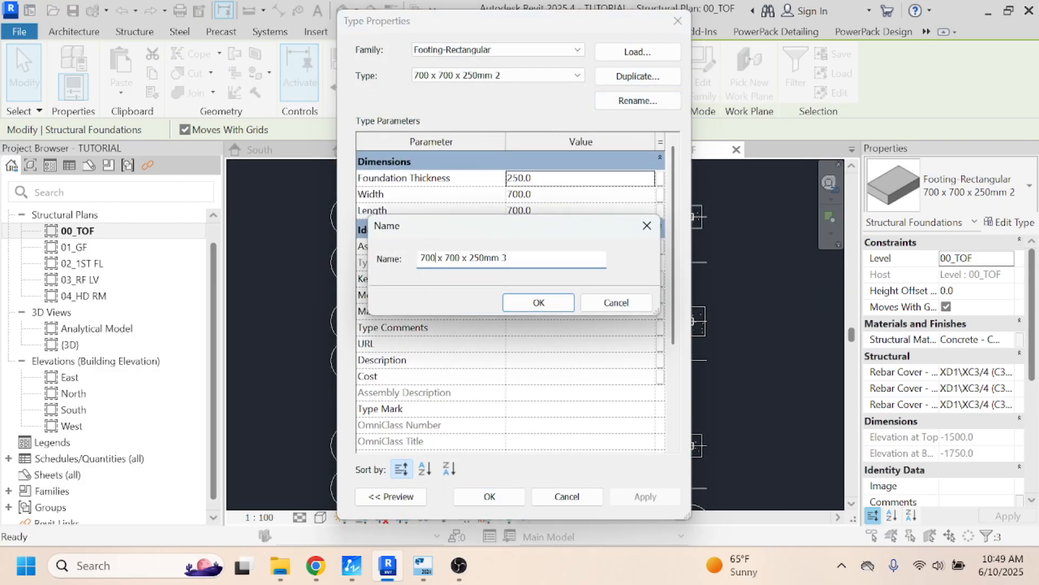
pyautogui.write('00 x 1300')
pyautogui.click(557, 303)
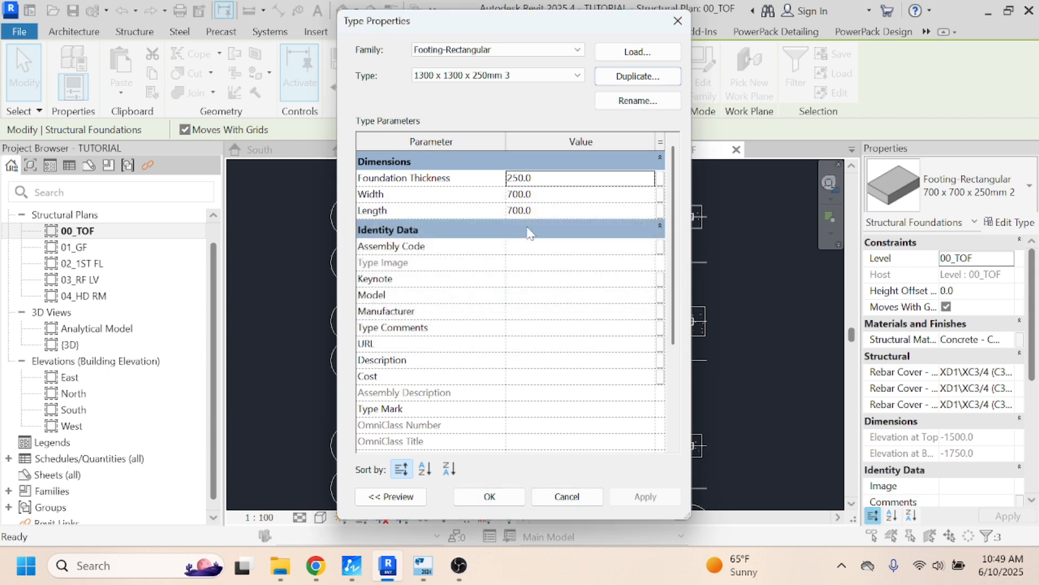
# - Set the new footing type's width and length to 1300 mm, apply it and deselect the three footings
pyautogui.click(530, 195)
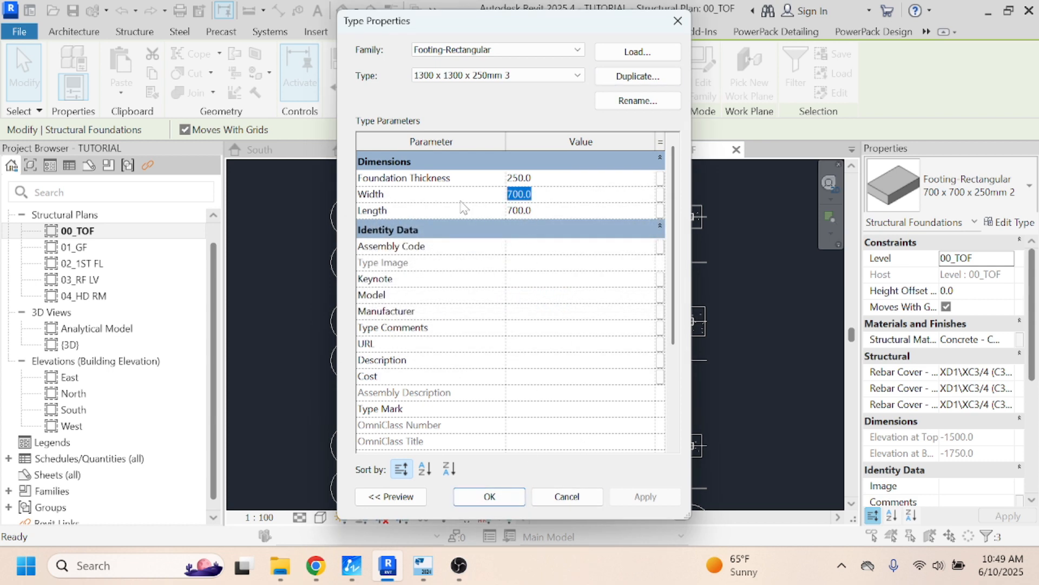
pyautogui.write('131300')
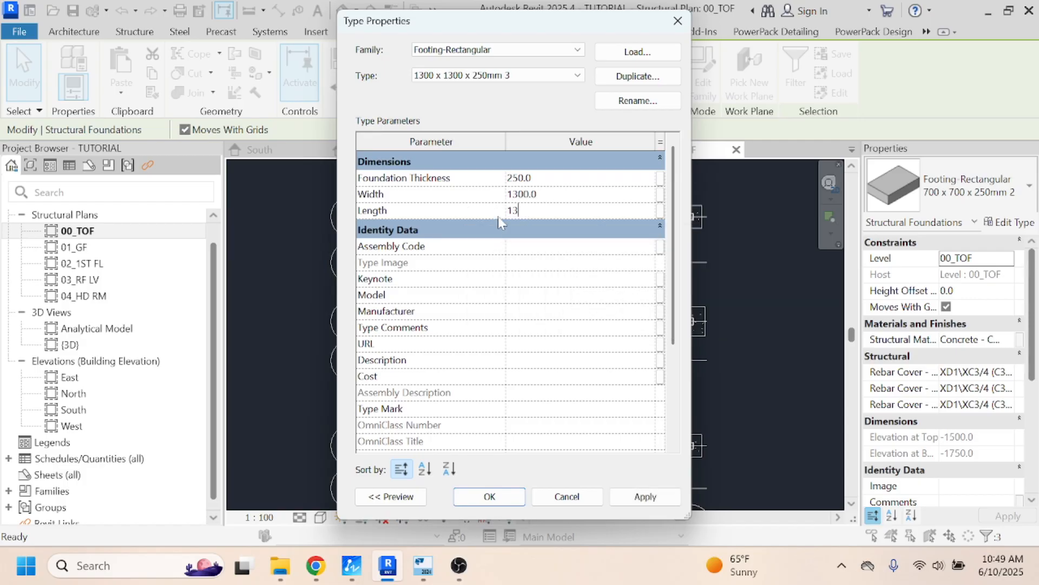
pyautogui.click(641, 493)
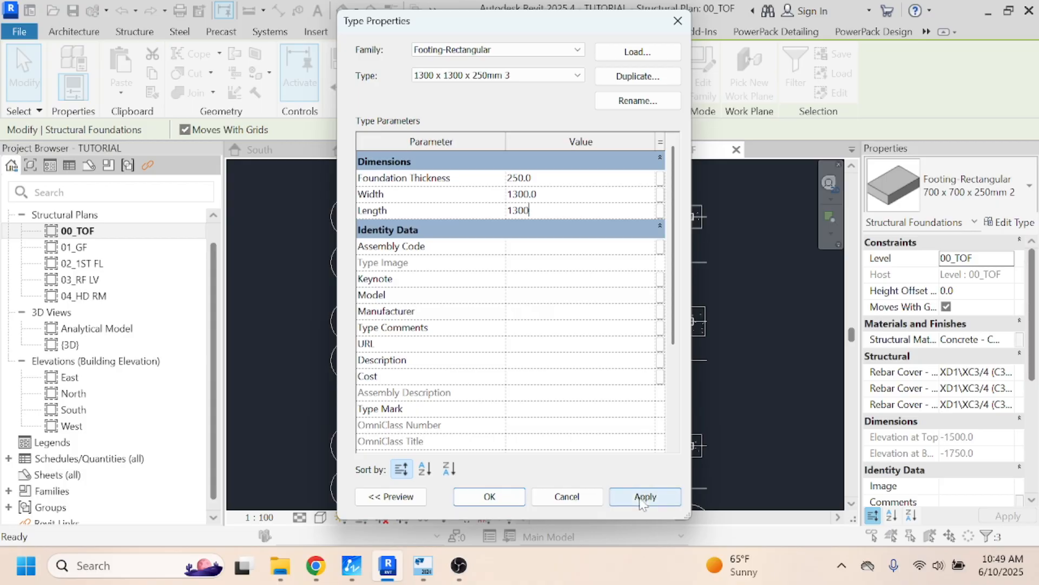
pyautogui.click(493, 496)
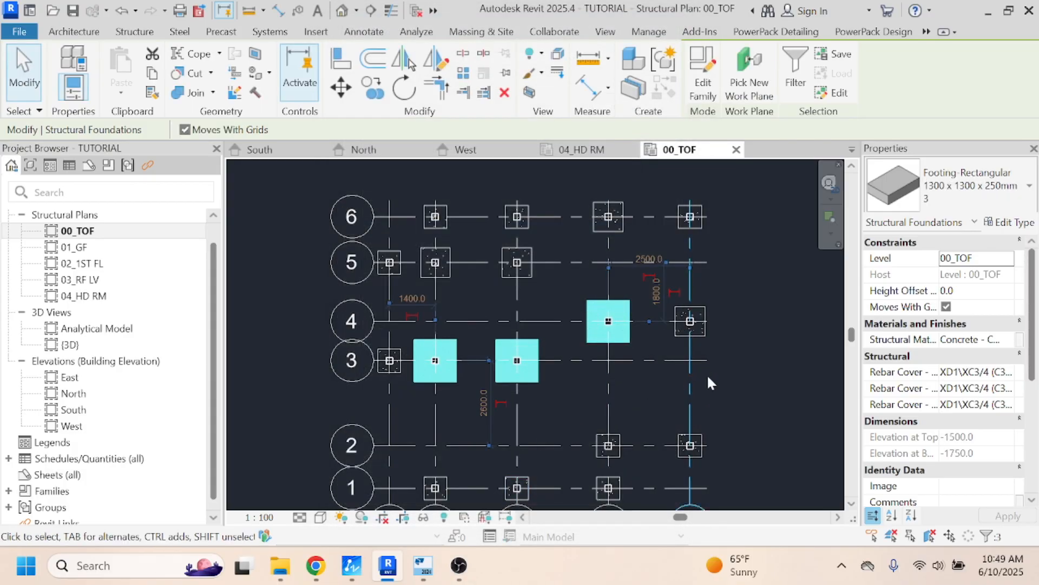
pyautogui.click(788, 364)
pyautogui.scroll(-2, 583, 291)
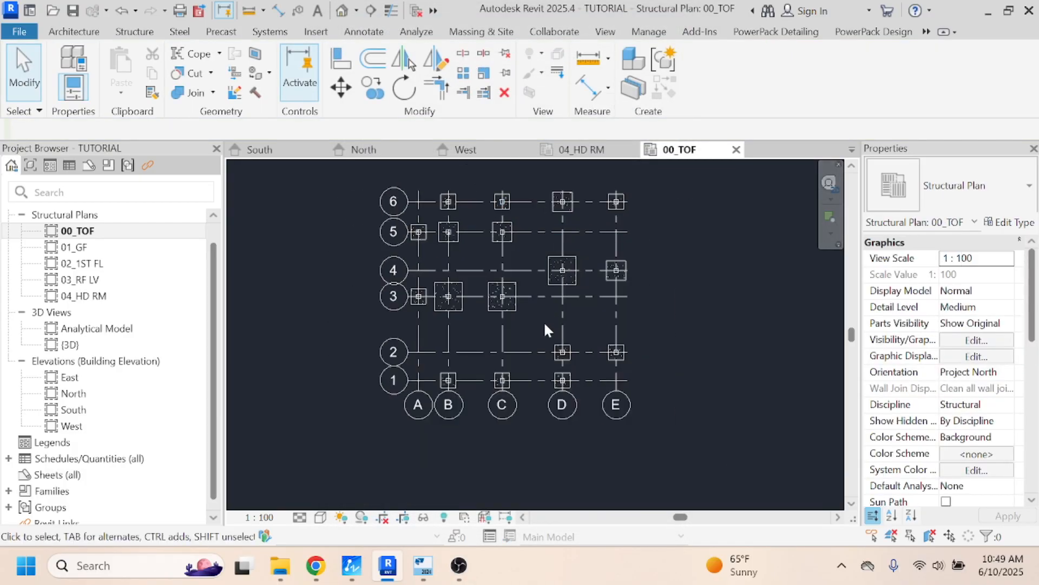
# - Switch to Tekla Structural Designer, examine the pad base layout around grid lines 1 and 2, and return to Revit
pyautogui.click(423, 565)
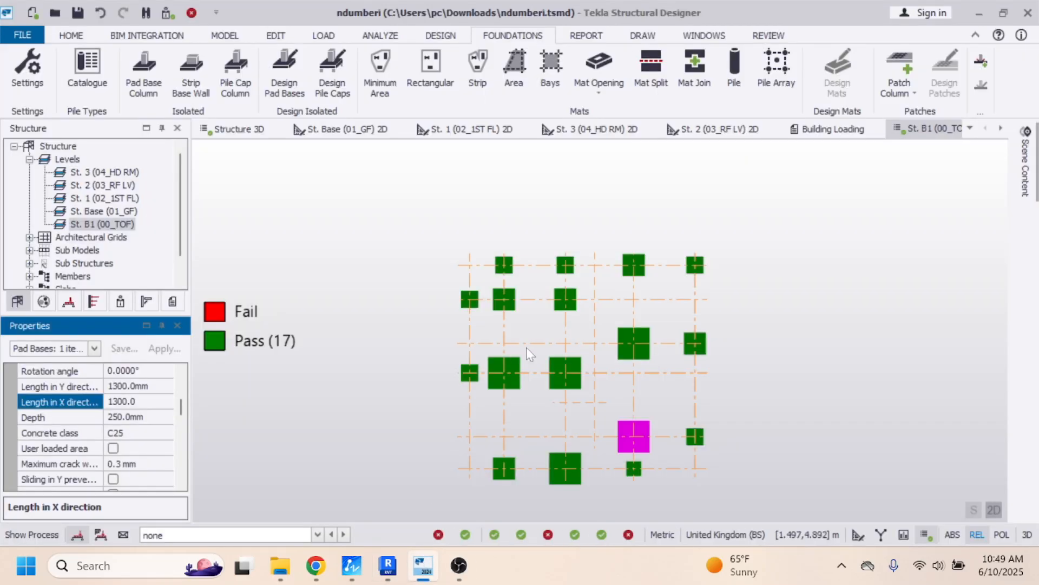
pyautogui.click(727, 386)
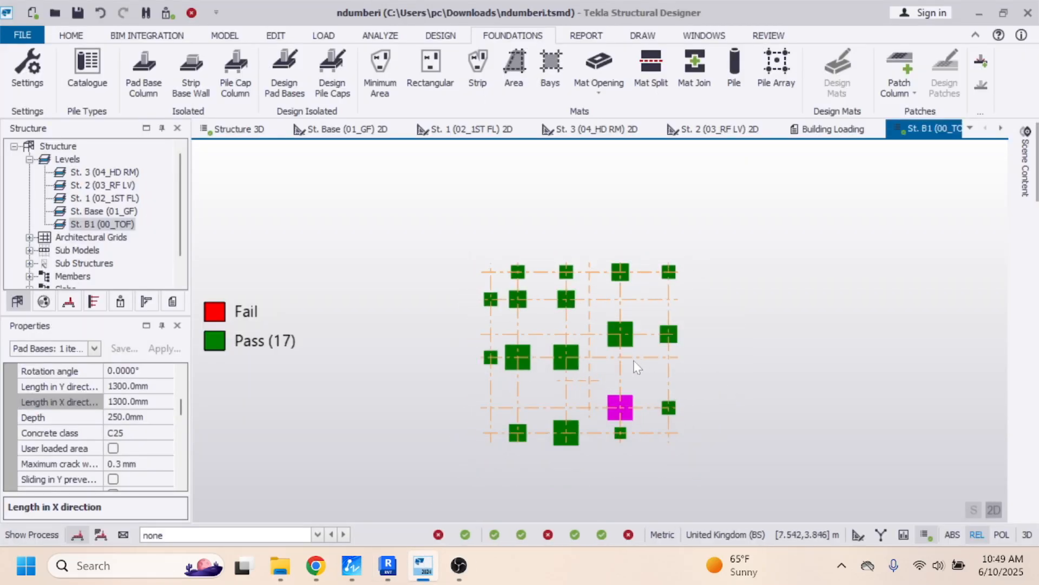
pyautogui.scroll(1, 573, 369)
pyautogui.scroll(2, 633, 439)
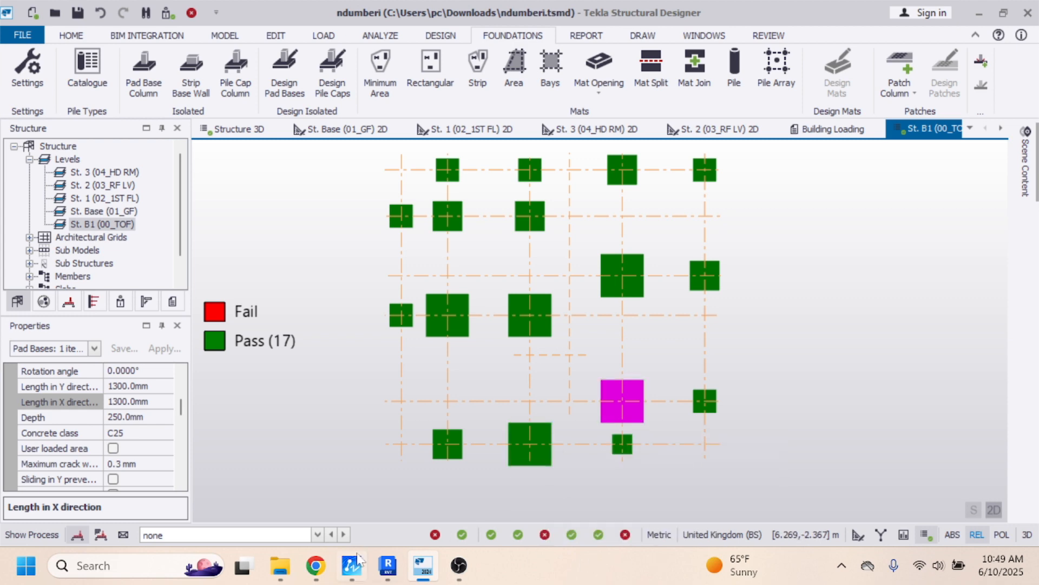
pyautogui.click(389, 565)
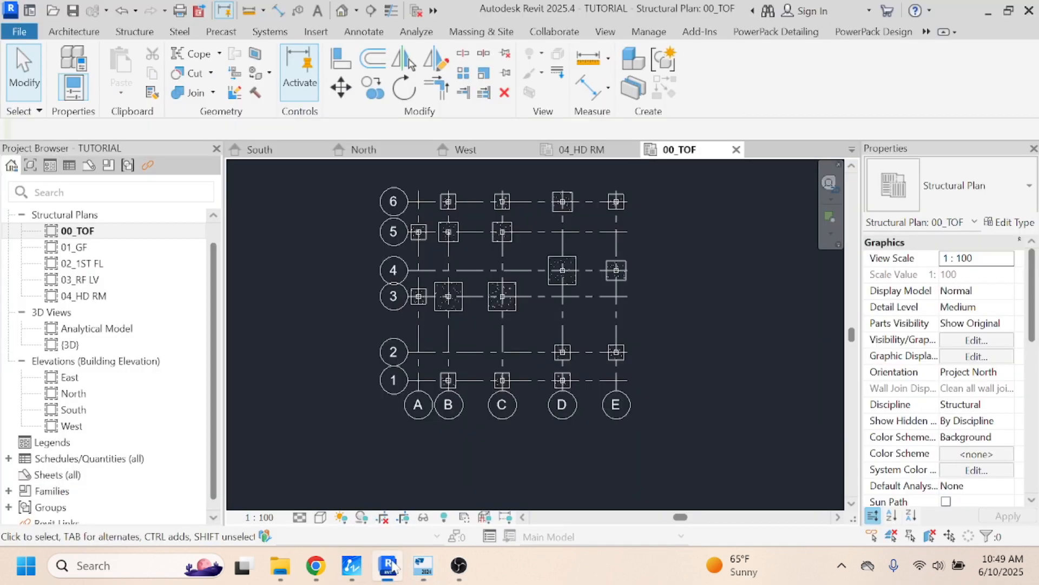
pyautogui.click(567, 357)
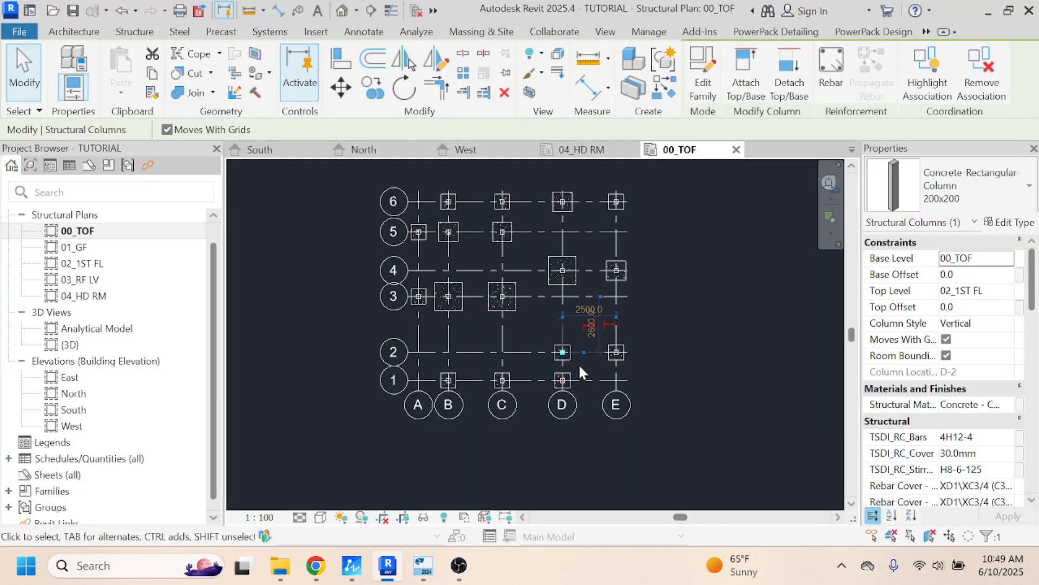
pyautogui.press('Escape')
pyautogui.click(570, 357)
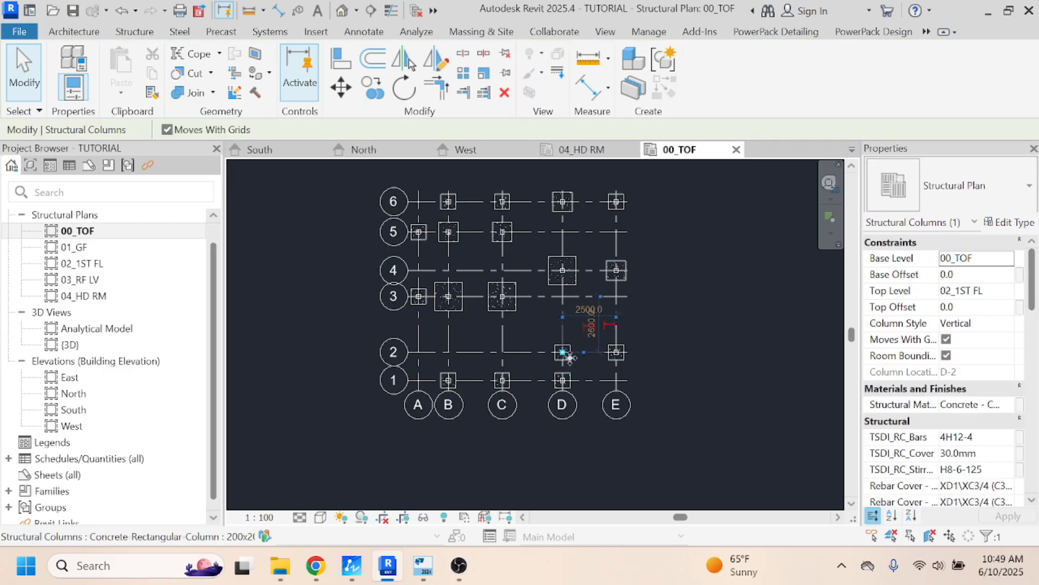
pyautogui.click(509, 384)
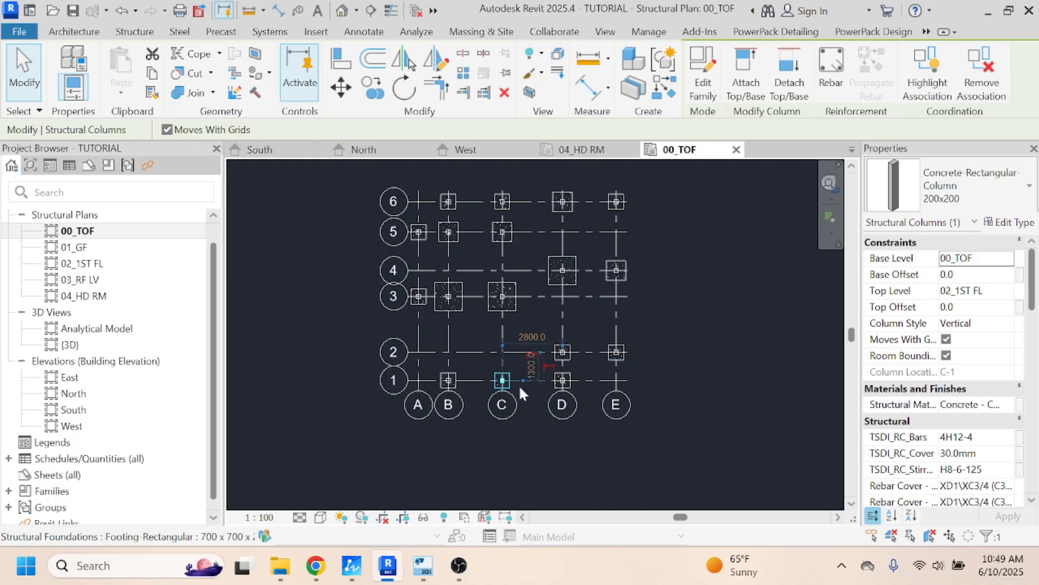
pyautogui.press('Escape')
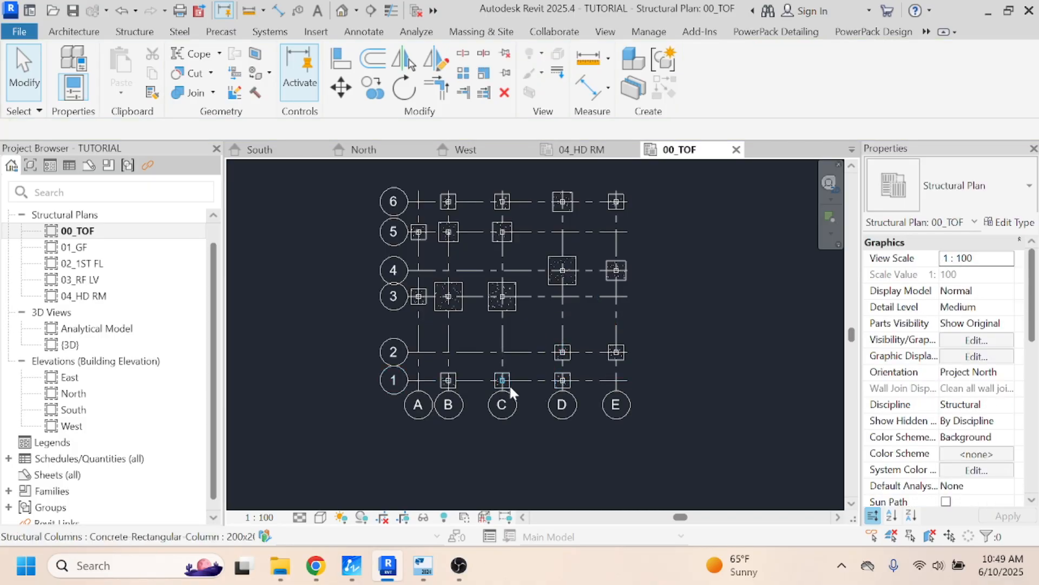
# - Change the footings at grids C-1 and D-2 to the type "1300 x 1300 x 250mm 3" and deselect them
pyautogui.click(509, 385)
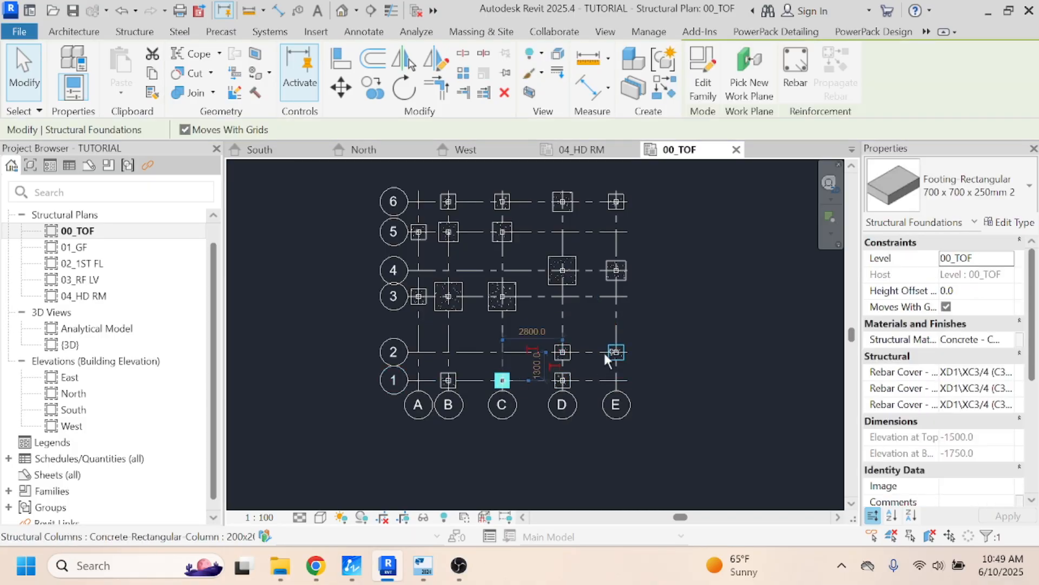
pyautogui.keyDown('ctrl'); pyautogui.click(569, 356); pyautogui.keyUp('ctrl')
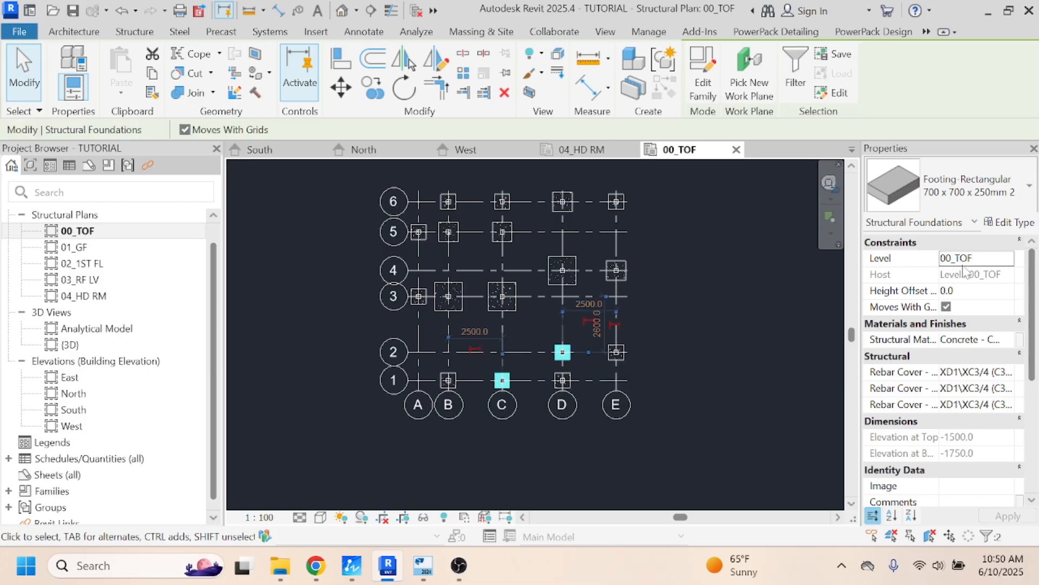
pyautogui.click(1000, 223)
pyautogui.click(558, 76)
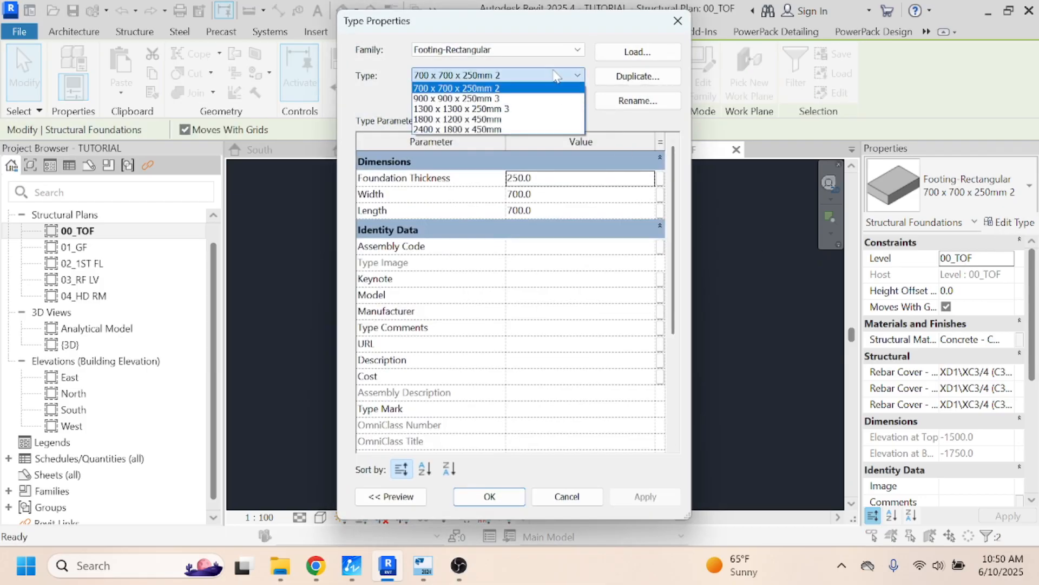
pyautogui.click(469, 109)
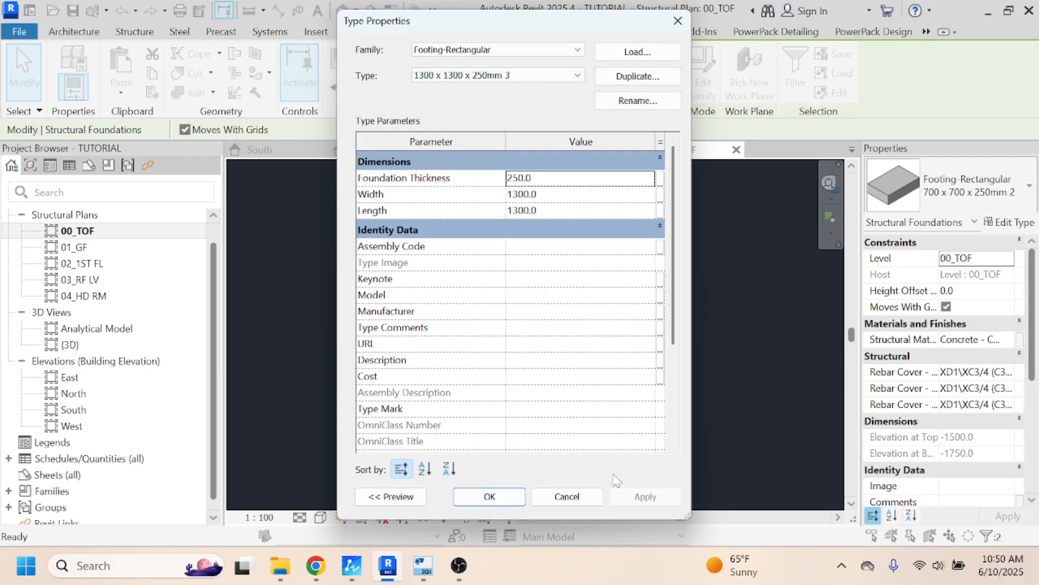
pyautogui.click(489, 496)
pyautogui.click(676, 406)
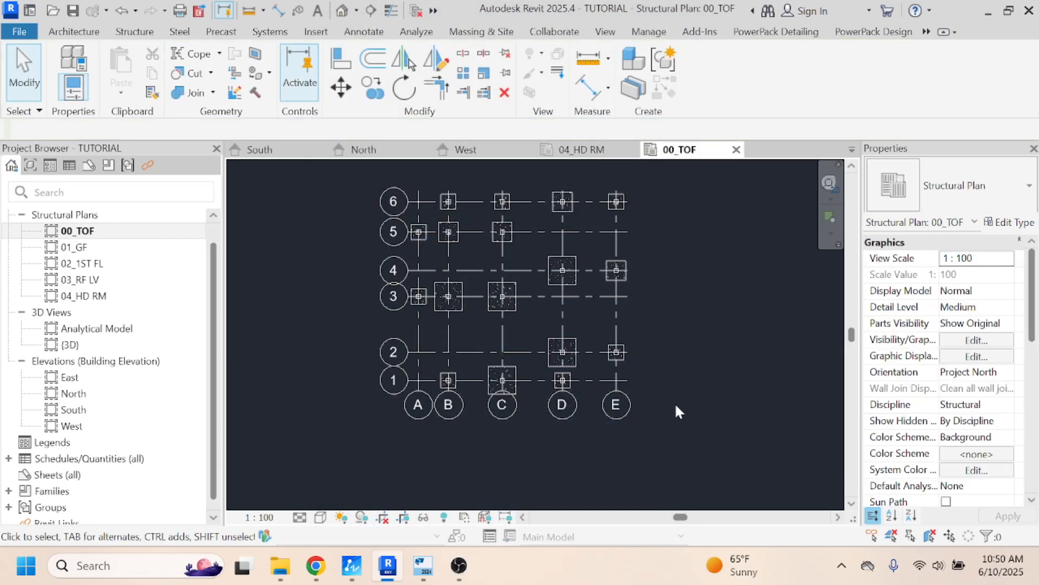
# - Check the sizes of the pad bases at grids E-2, D-1 and B-1 in Tekla Structural Designer and return to Revit
pyautogui.click(420, 557)
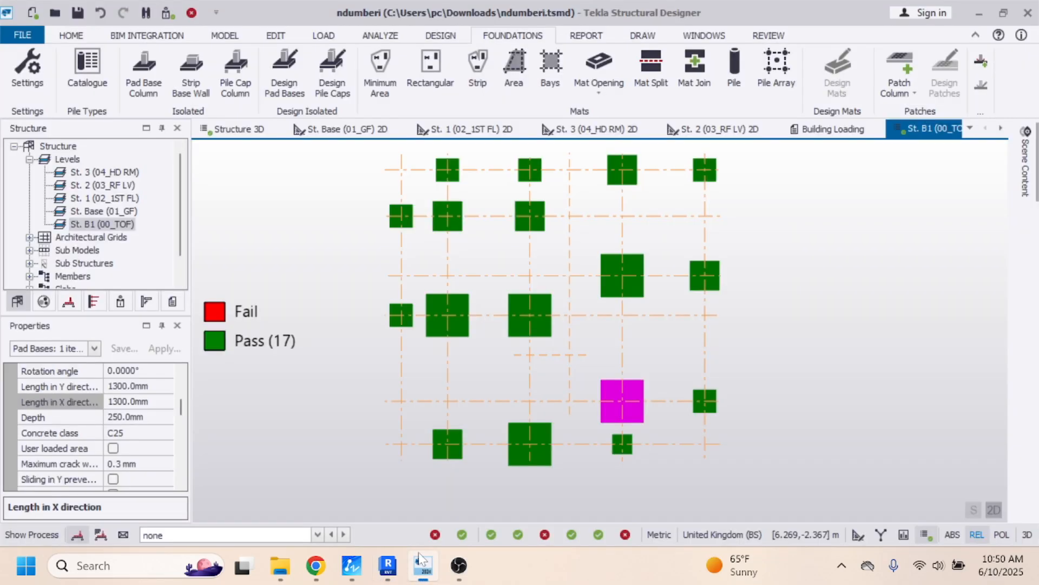
pyautogui.moveTo(705, 412)
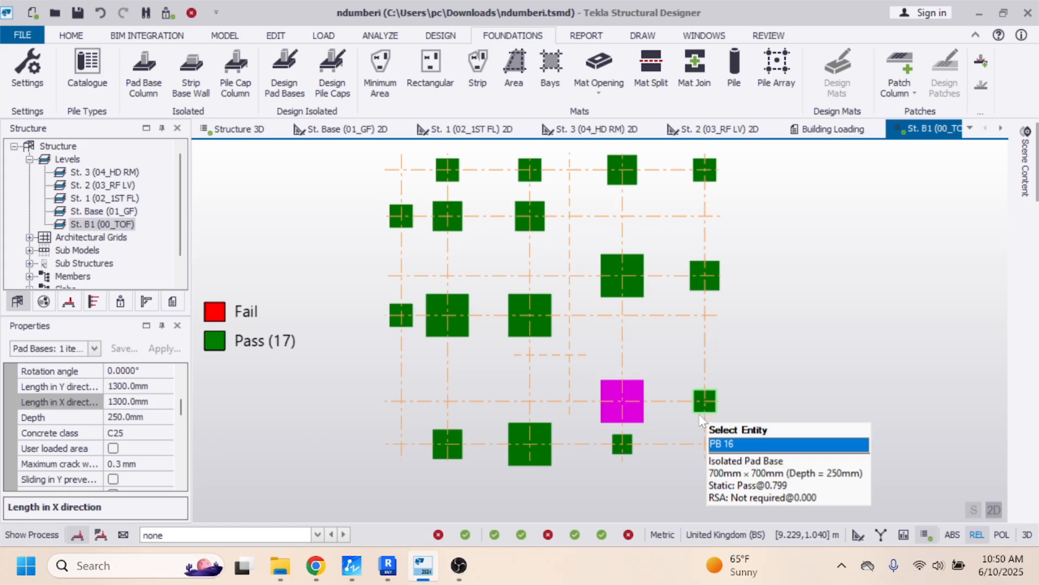
pyautogui.moveTo(625, 452)
pyautogui.moveTo(451, 464)
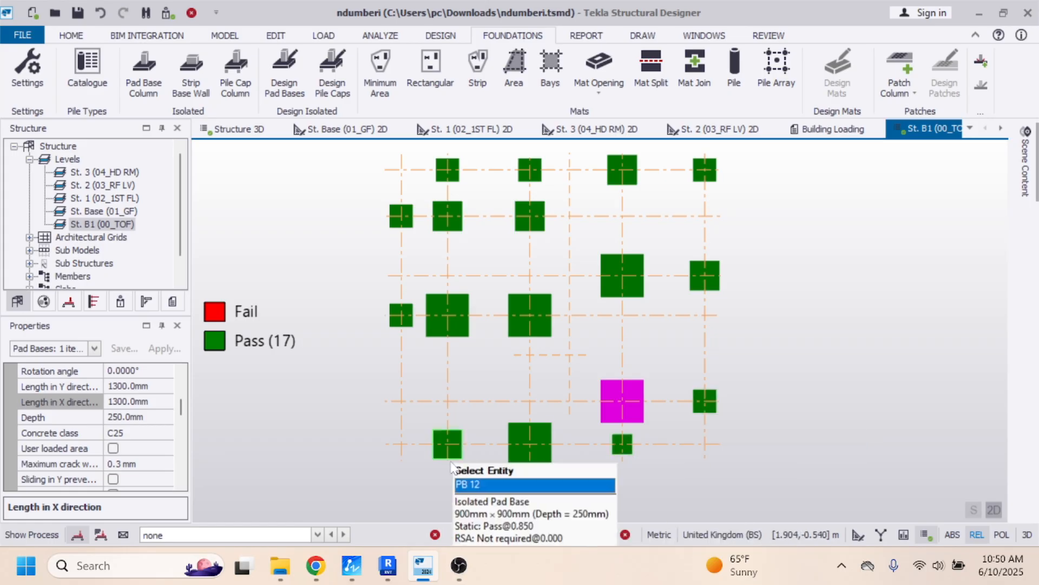
pyautogui.click(386, 575)
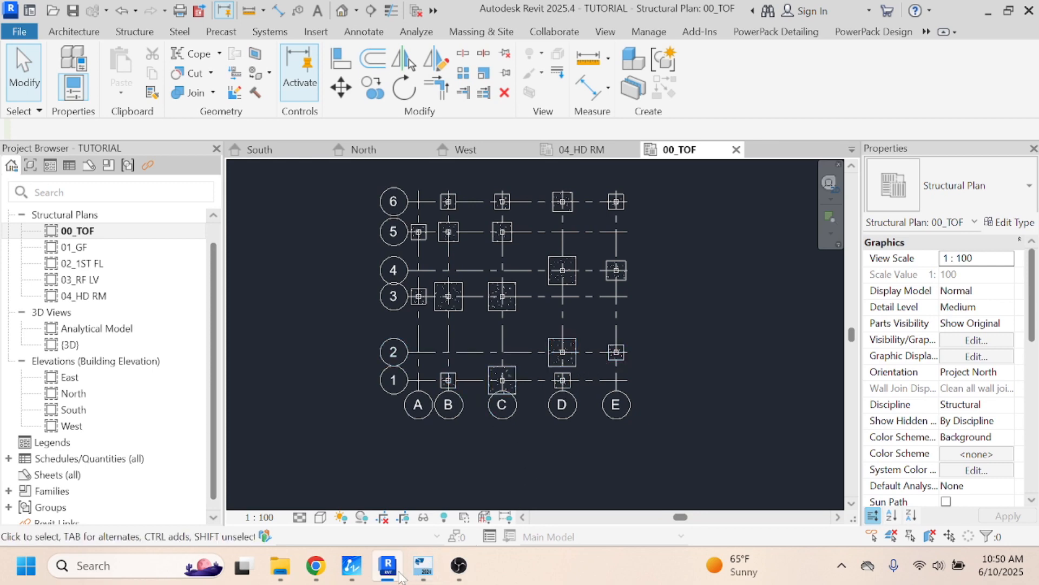
pyautogui.click(423, 565)
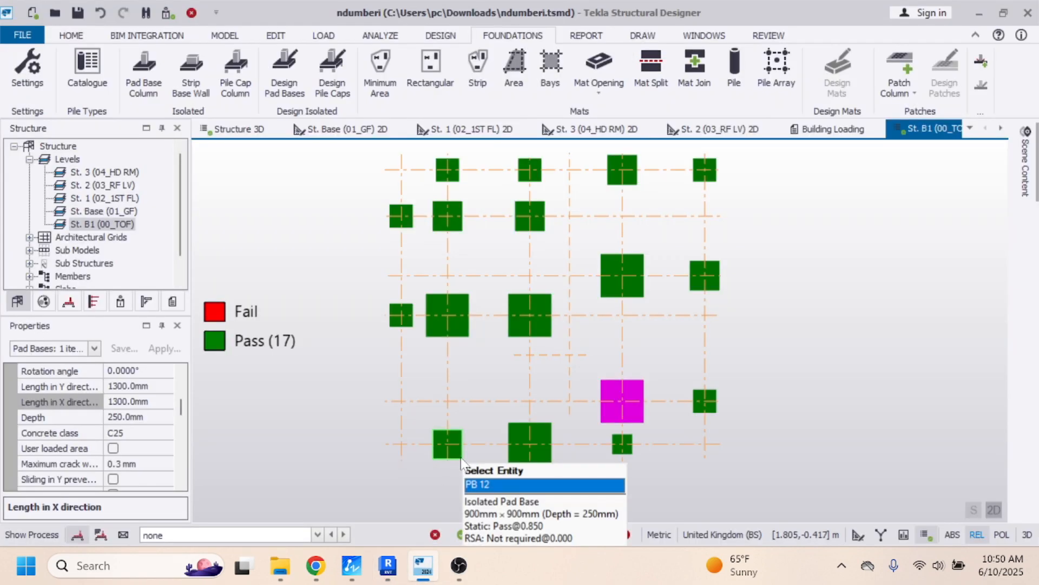
pyautogui.click(388, 566)
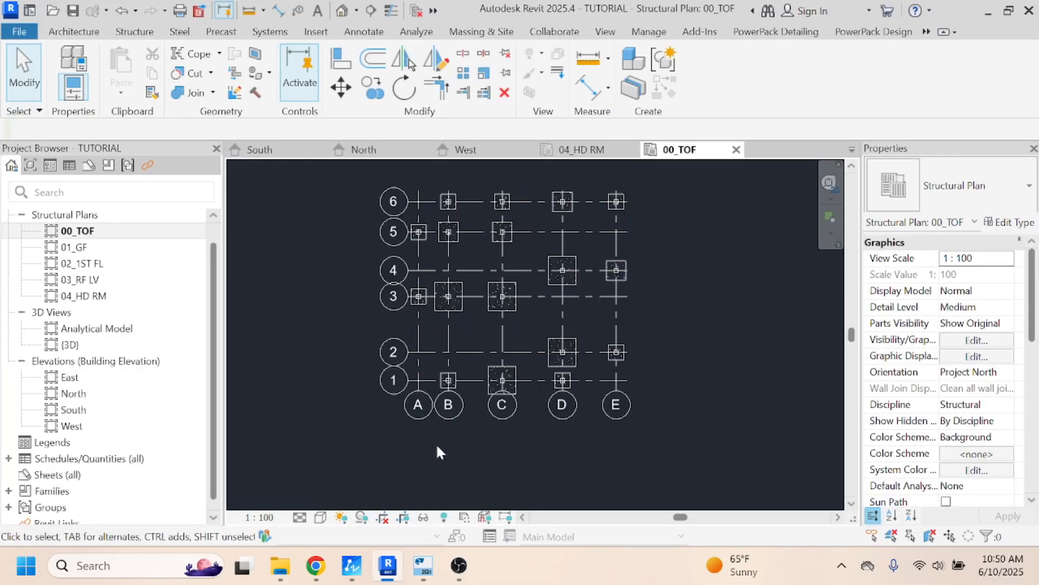
# - Change the footing at grid B-1 to the type "900 x 900 x 250mm 3"
pyautogui.click(453, 387)
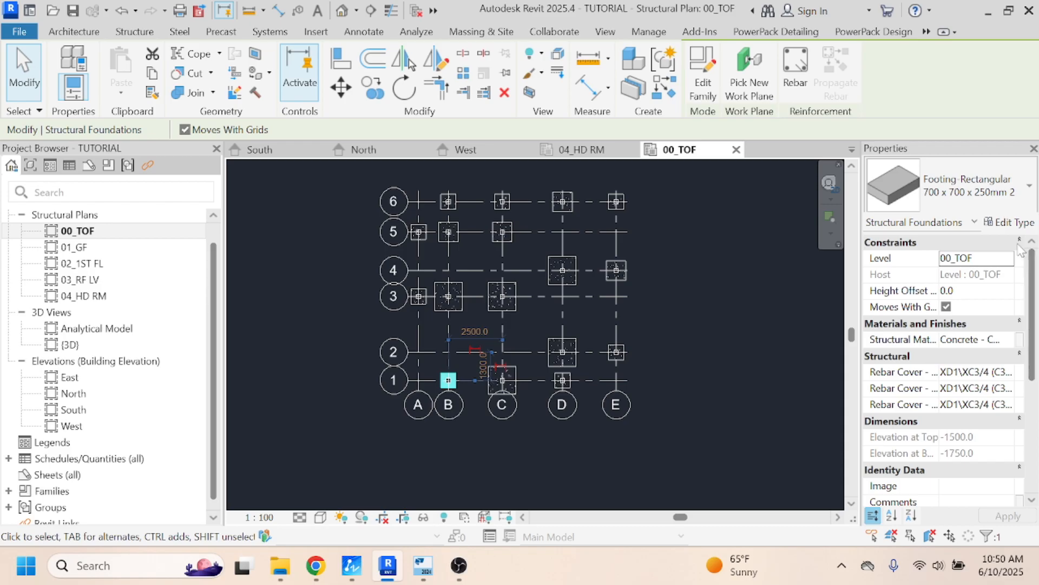
pyautogui.click(1012, 222)
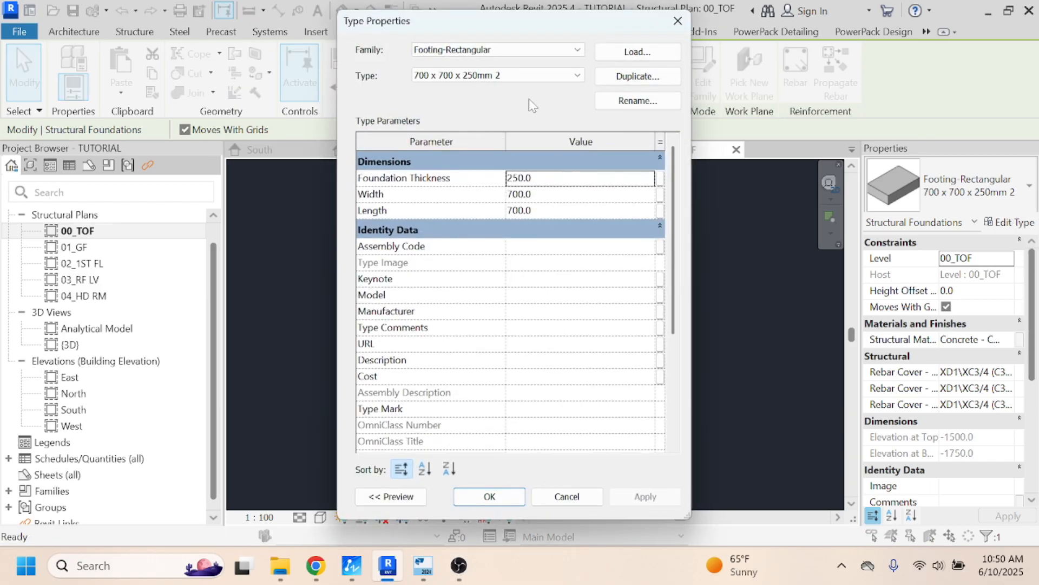
pyautogui.click(535, 75)
pyautogui.click(477, 96)
pyautogui.click(487, 496)
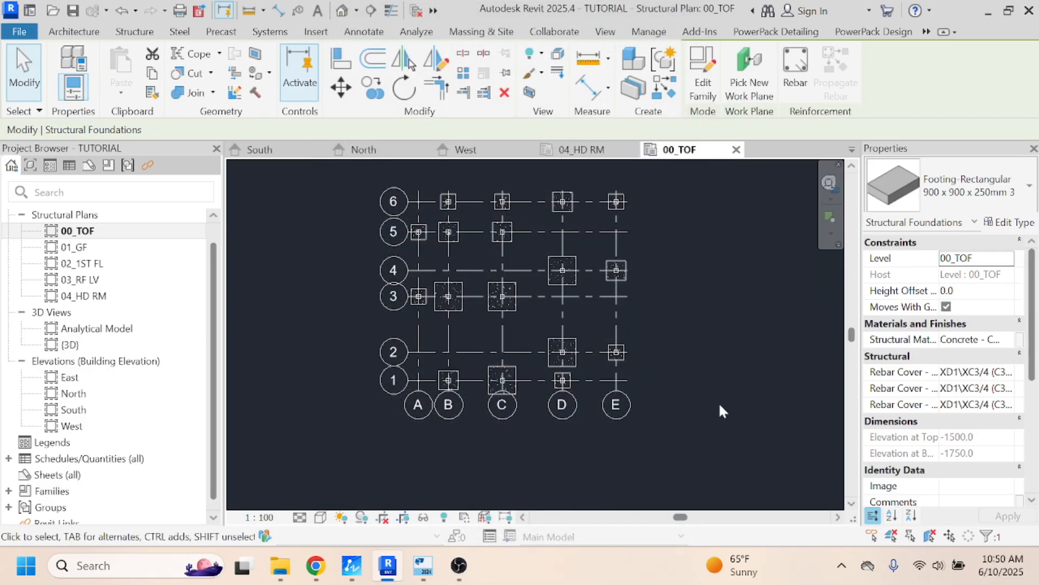